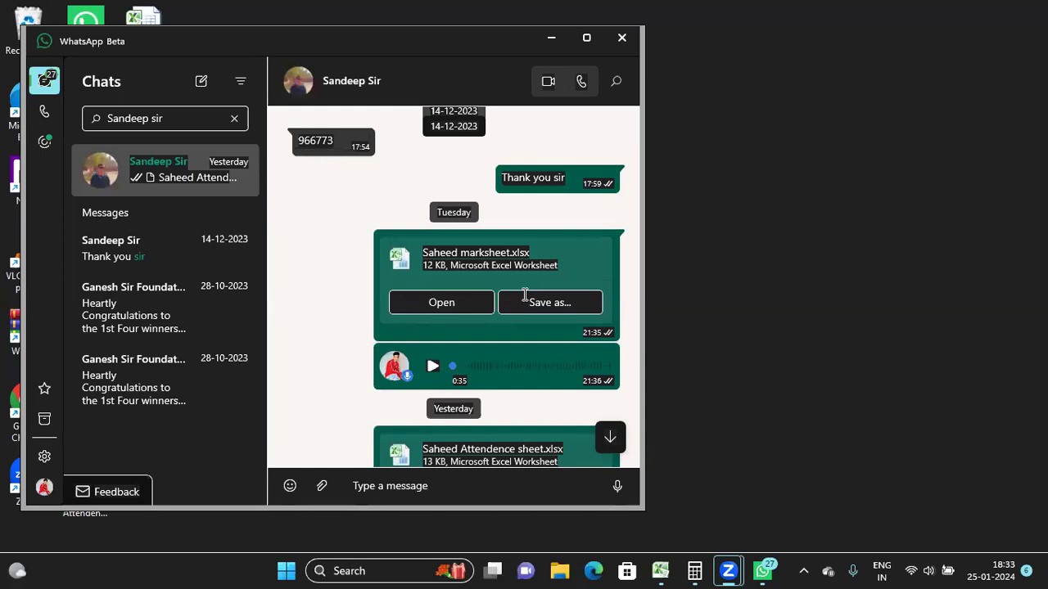
Launch Excel with a new blank workbook, ready for entry in cell A1
key("super+r")
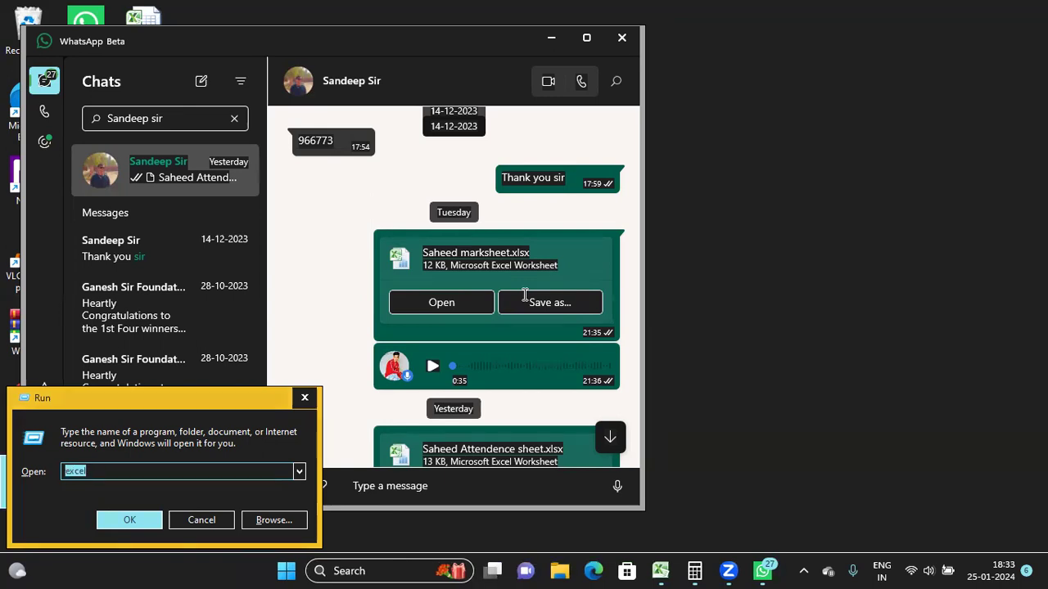
key("Return")
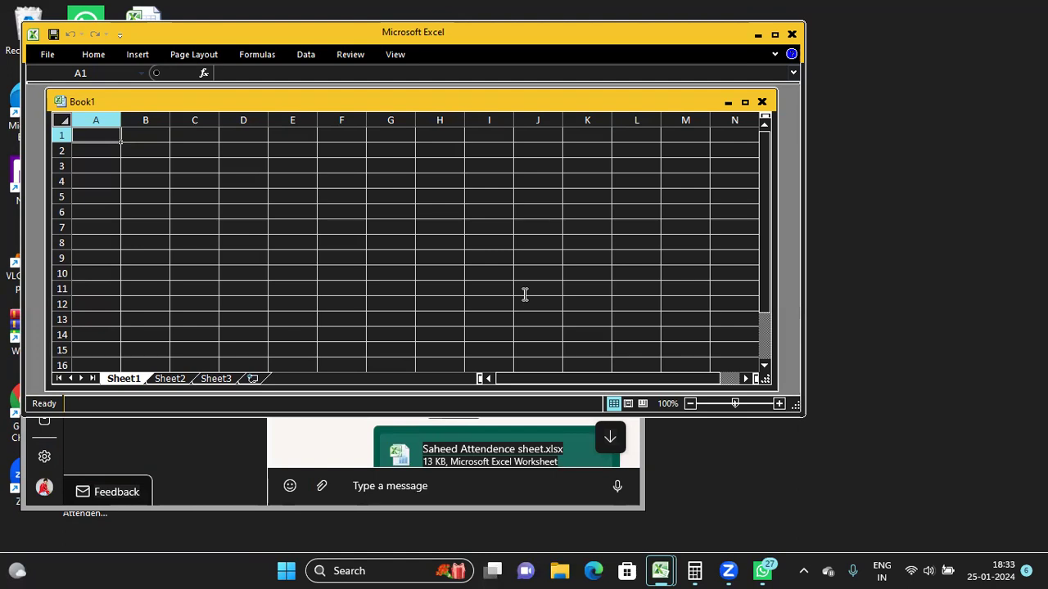
key("Down")
key("Up")
Enter the column header "Serial Number" in cell A1 and check the entry
type("S")
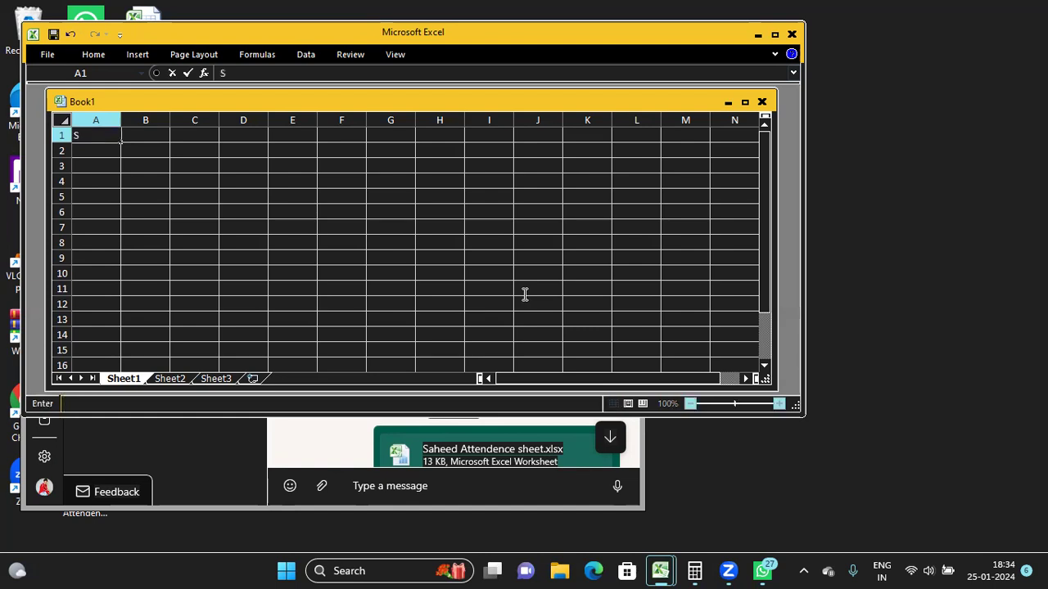
type("erial Nu")
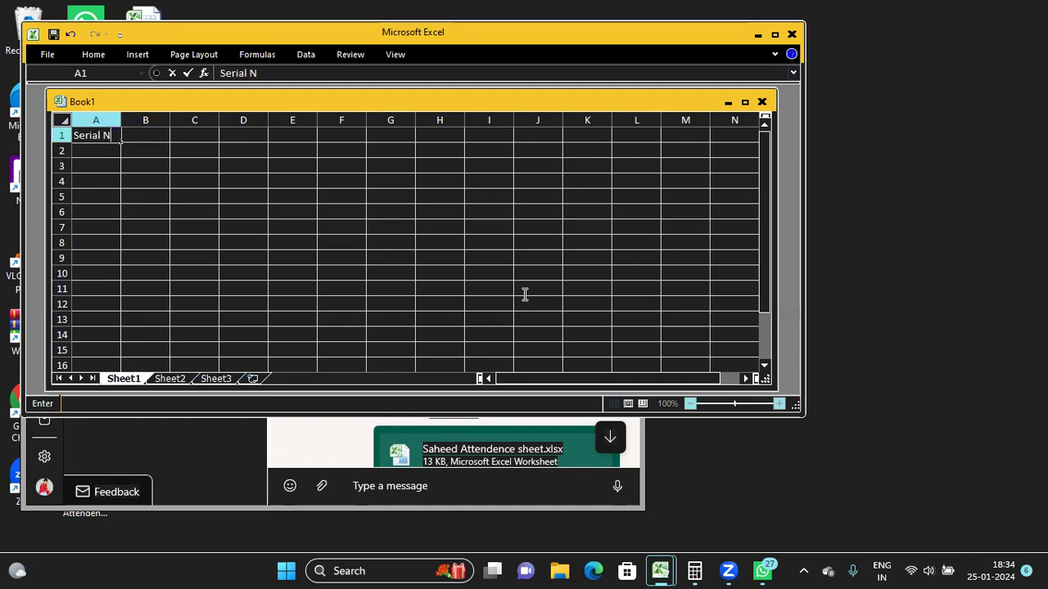
type("ber")
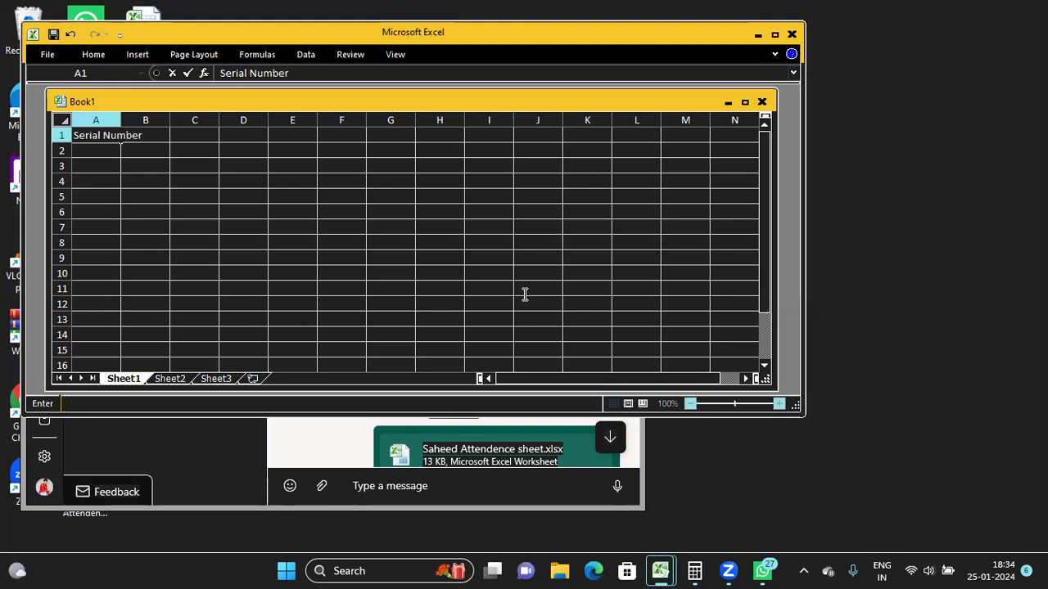
key("Tab")
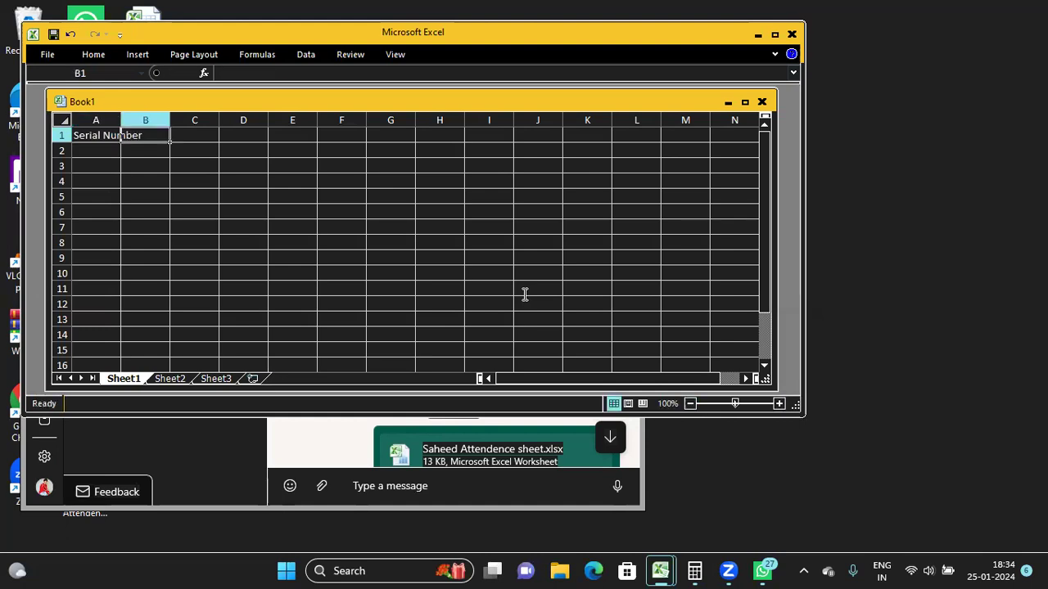
key("Left")
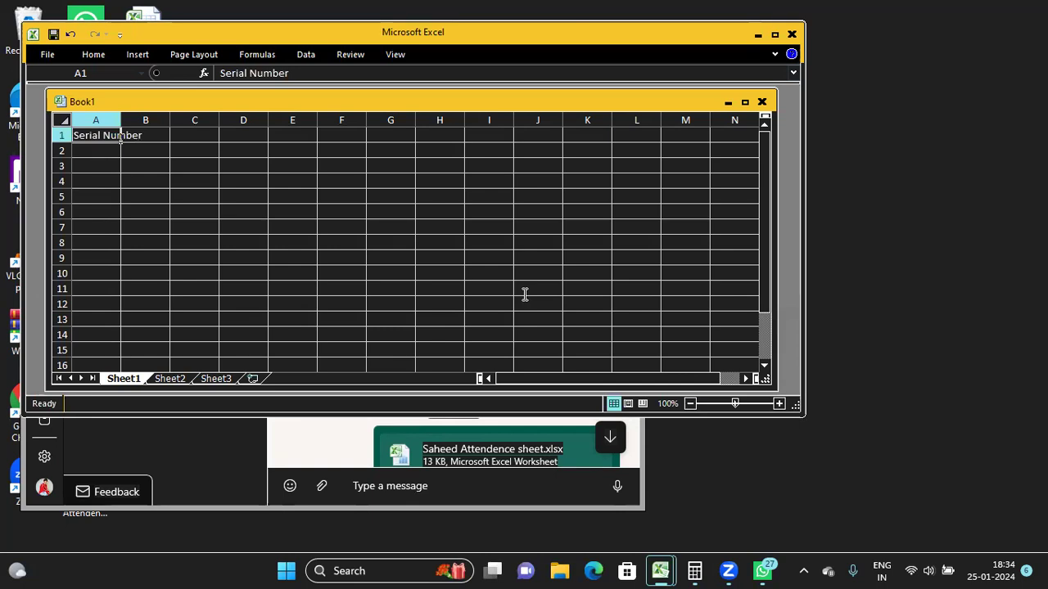
key("Right")
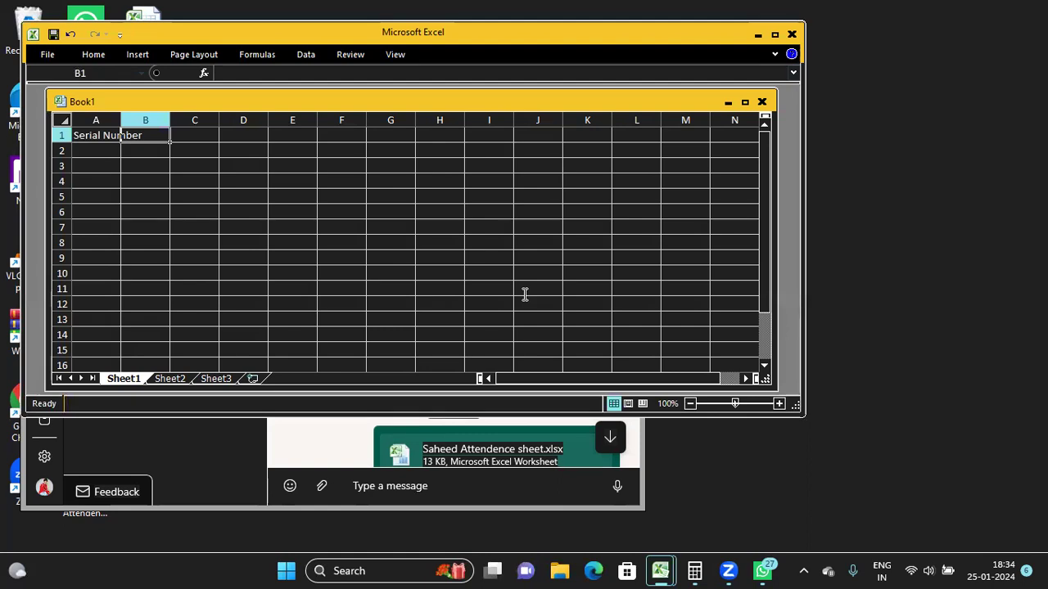
Enter the column header "Employ ID" in cell B1 and check the entry
type("Employ")
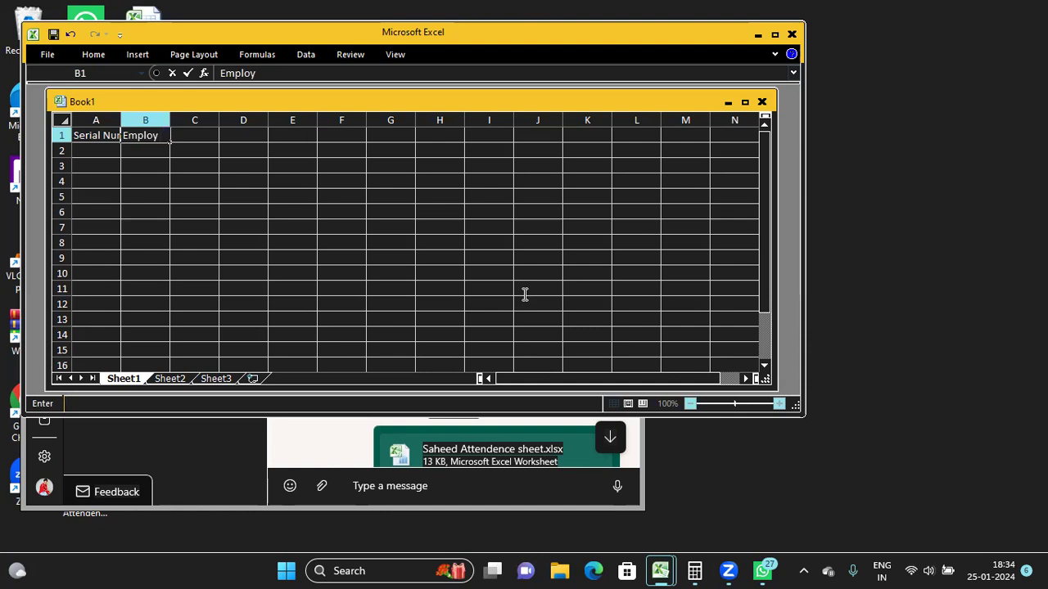
type(" ID")
key("Tab")
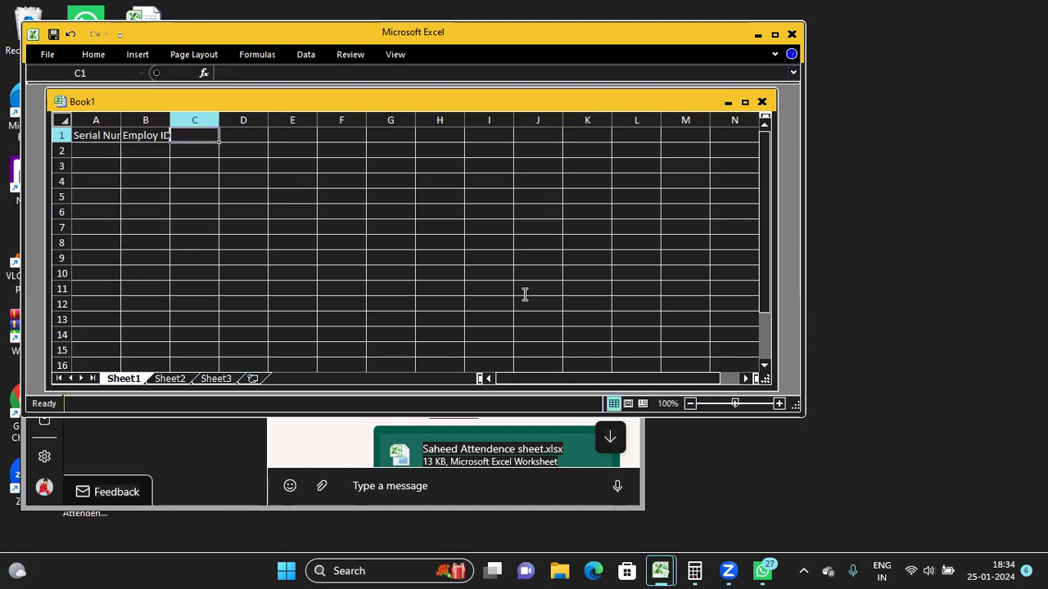
key("Left")
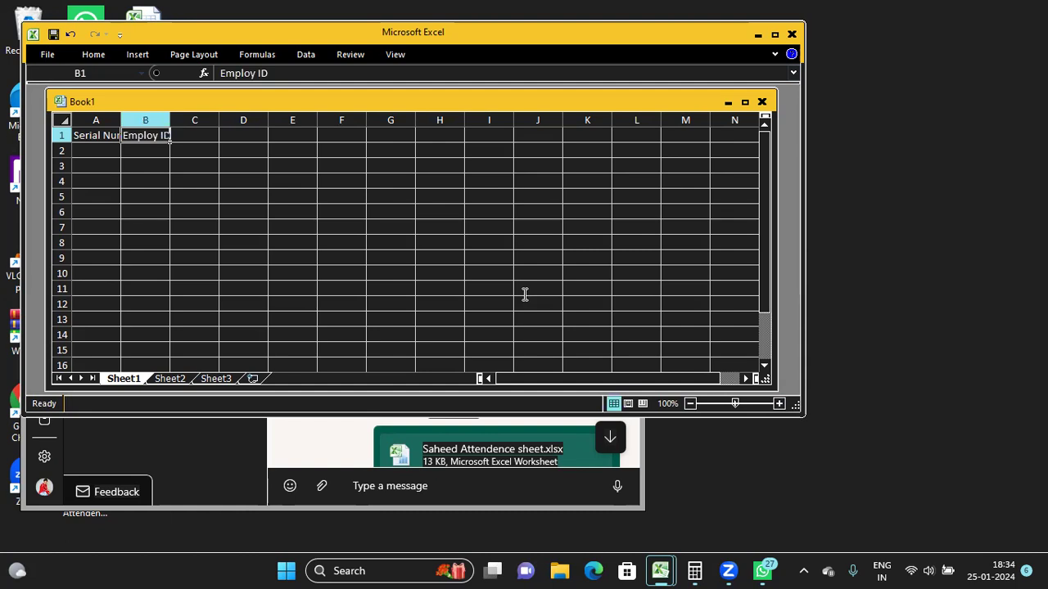
key("Right")
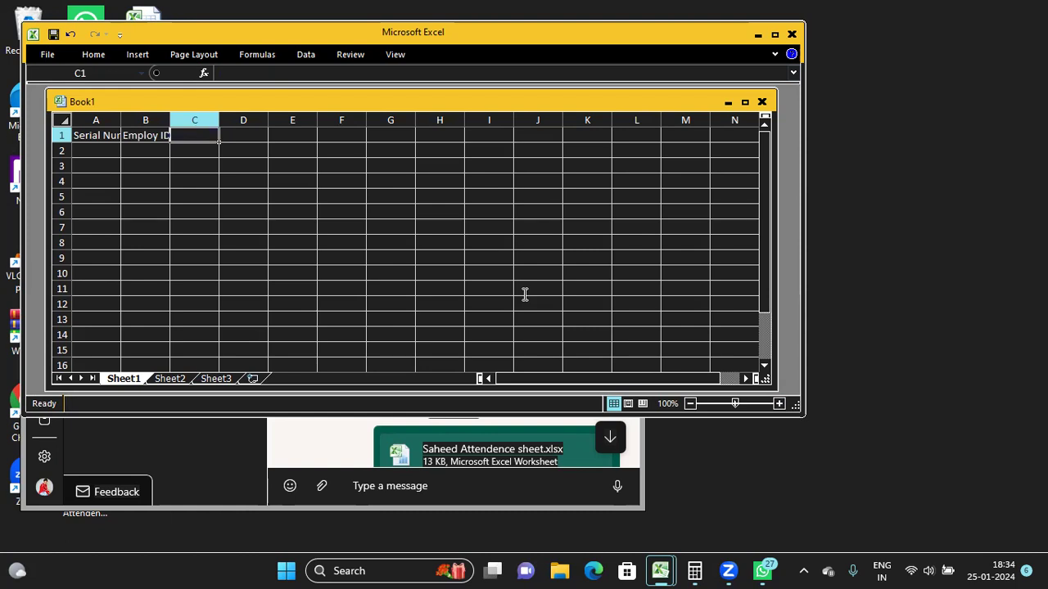
Add the column headers "Employ Name" in cell C1 and "Departments" in cell D1
type("Emplou")
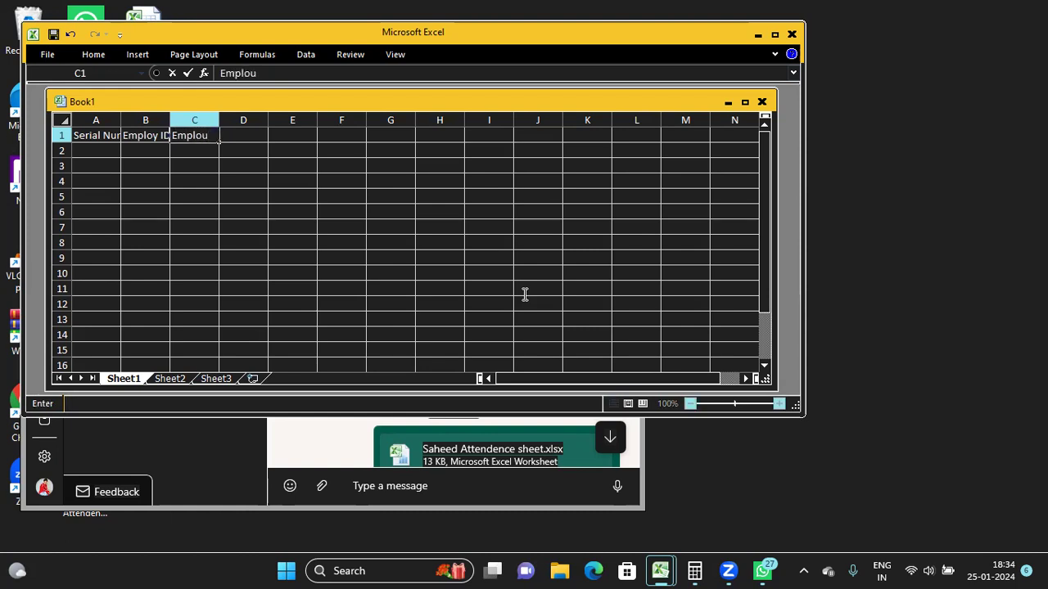
key("BackSpace")
type("y Name")
key("Tab")
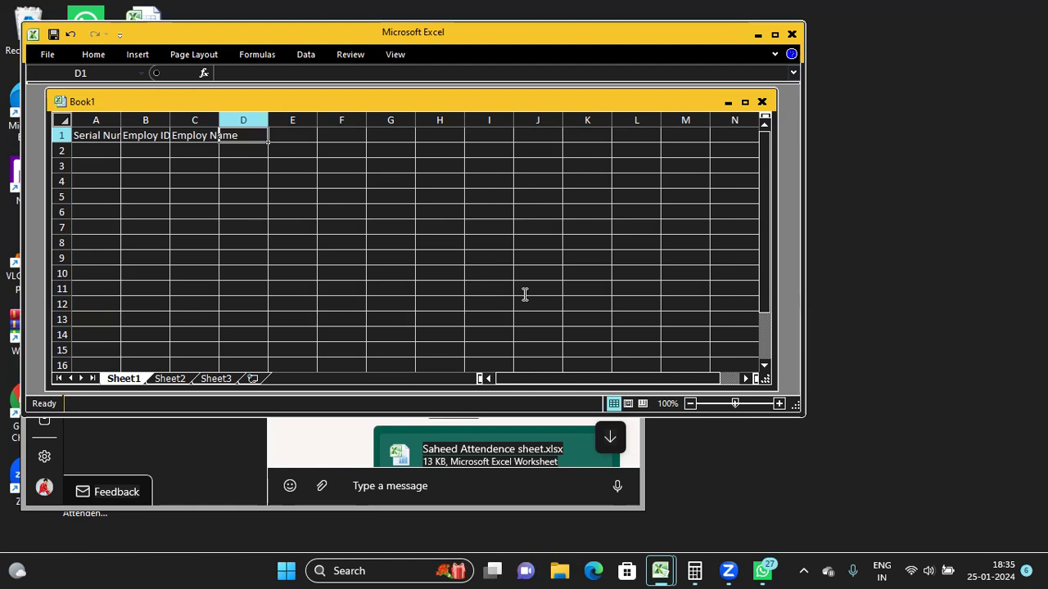
type("D")
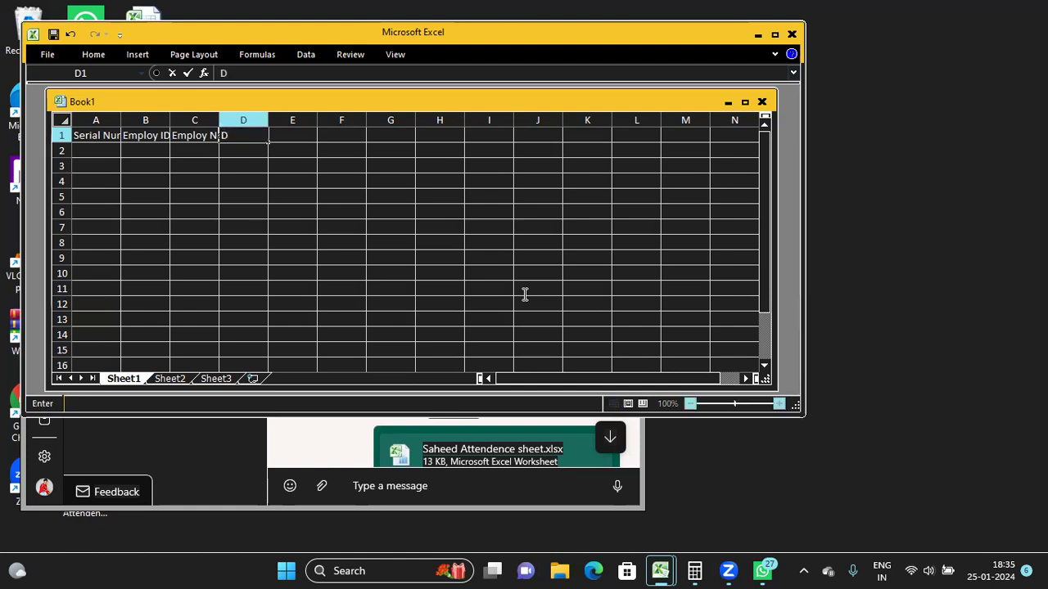
type("epart")
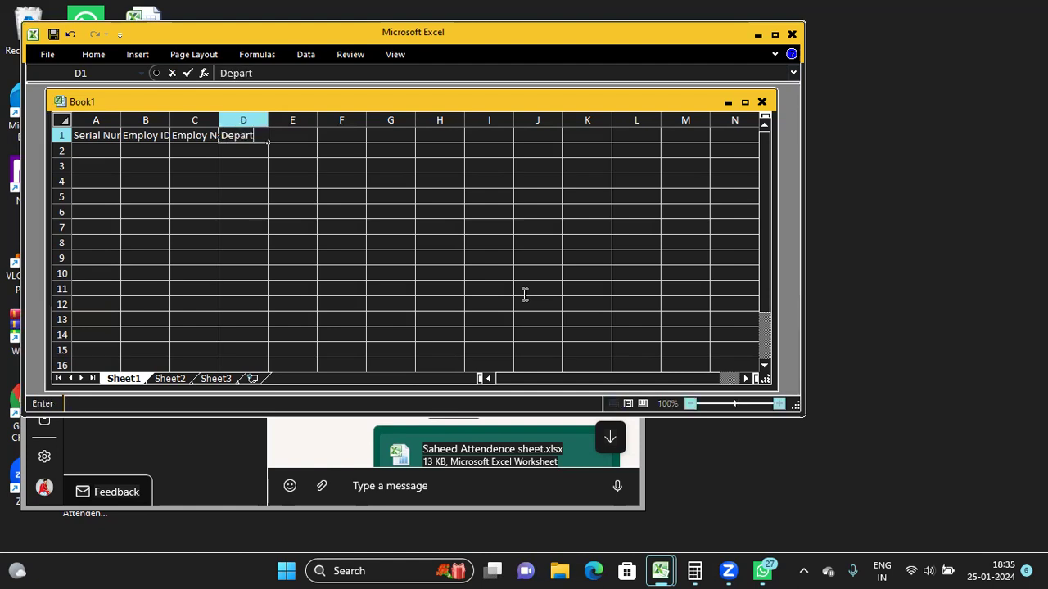
type("ments")
key("Tab")
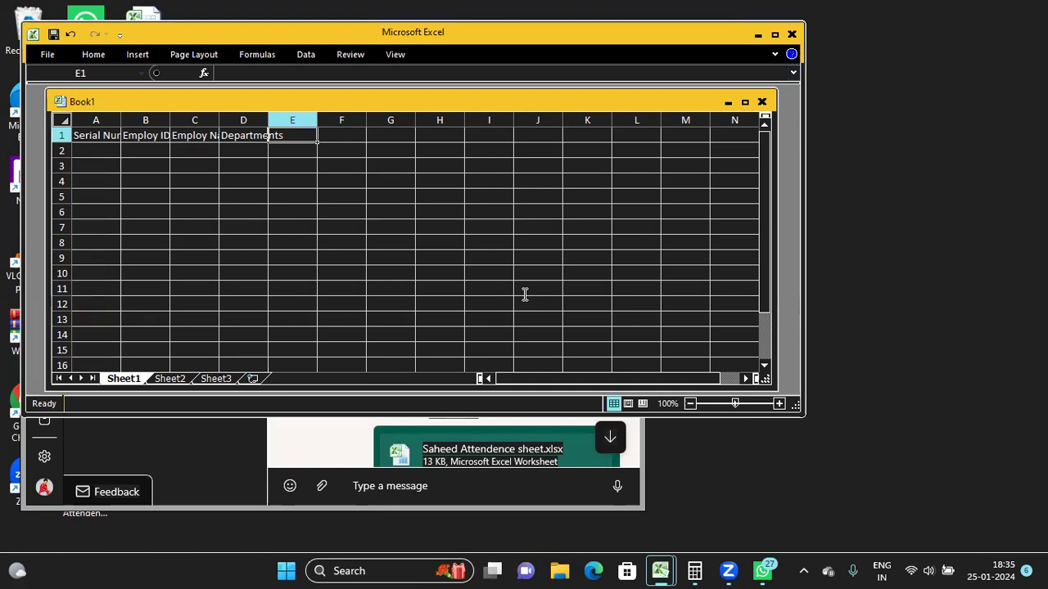
Enter the column header "Basic Pay" in cell E1
type("B")
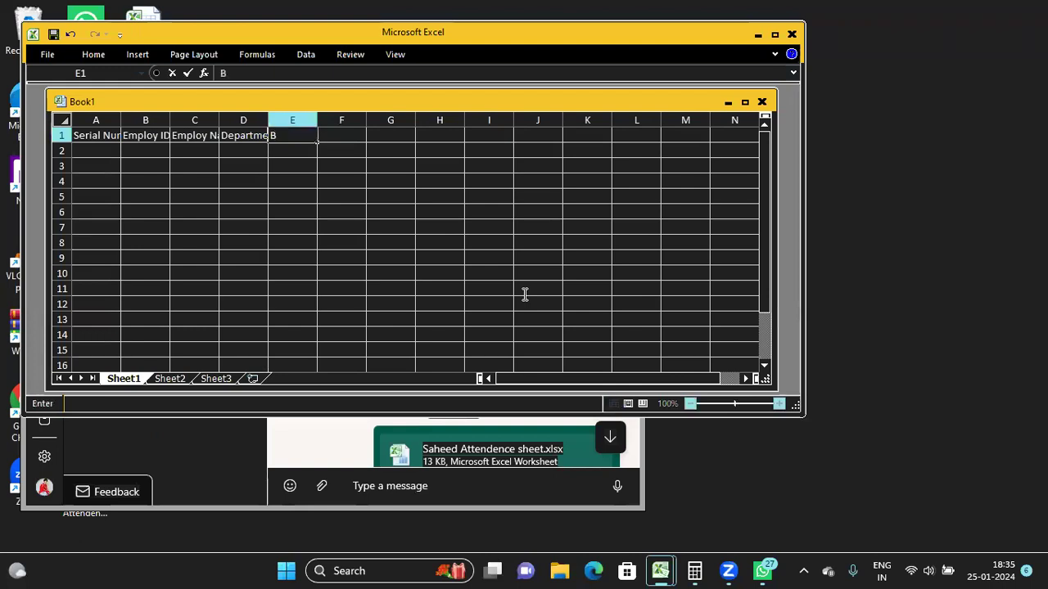
type("asic")
key("BackSpace")
key("BackSpace")
key("BackSpace")
key("BackSpace")
key("BackSpace")
type("Basic Pay")
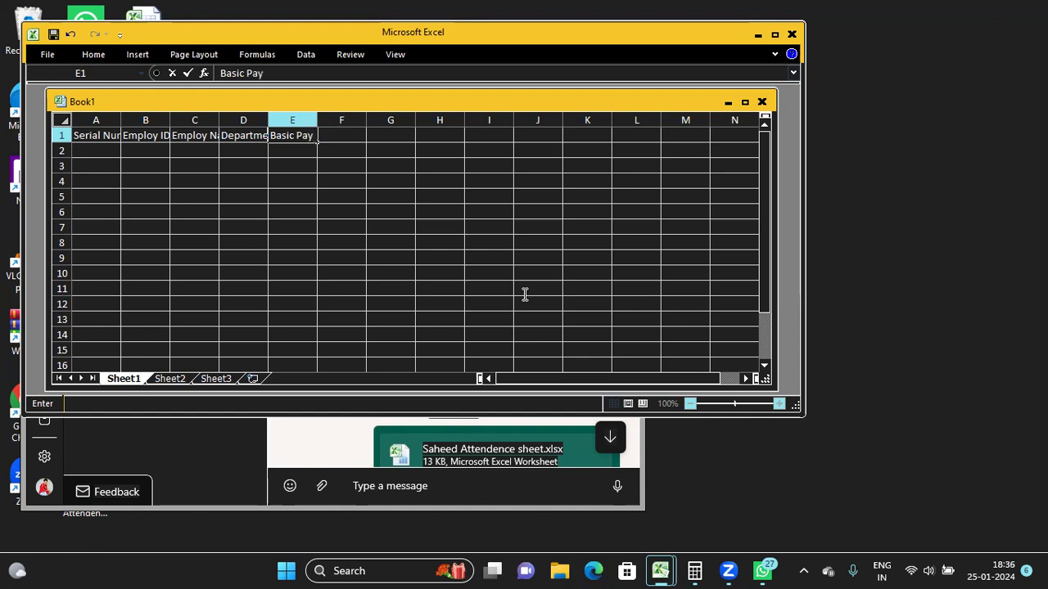
key("Tab")
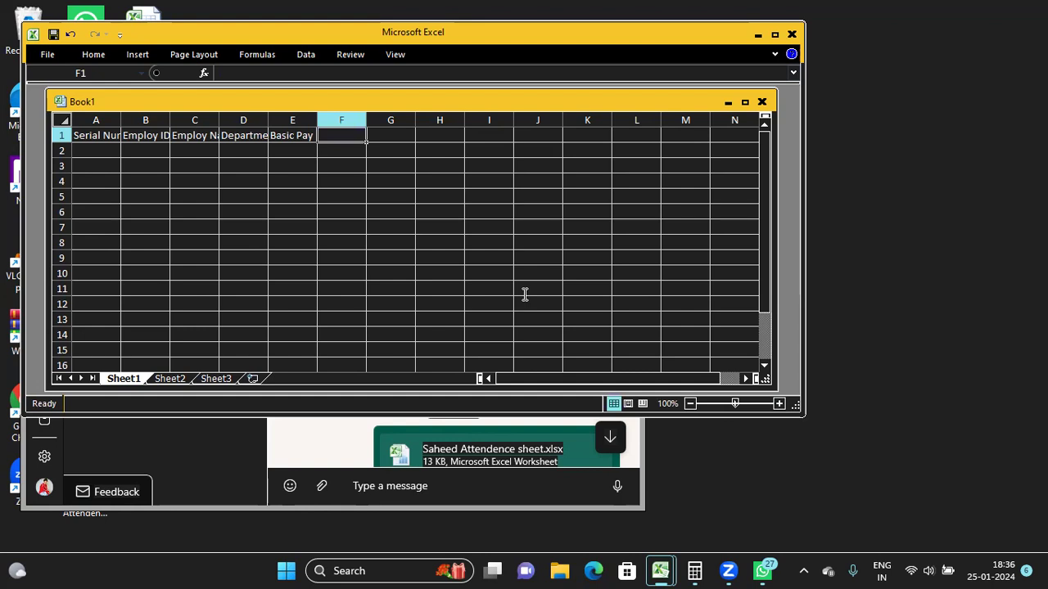
Enter the allowance header "C A" in cell F1 and check the entry
type("C")
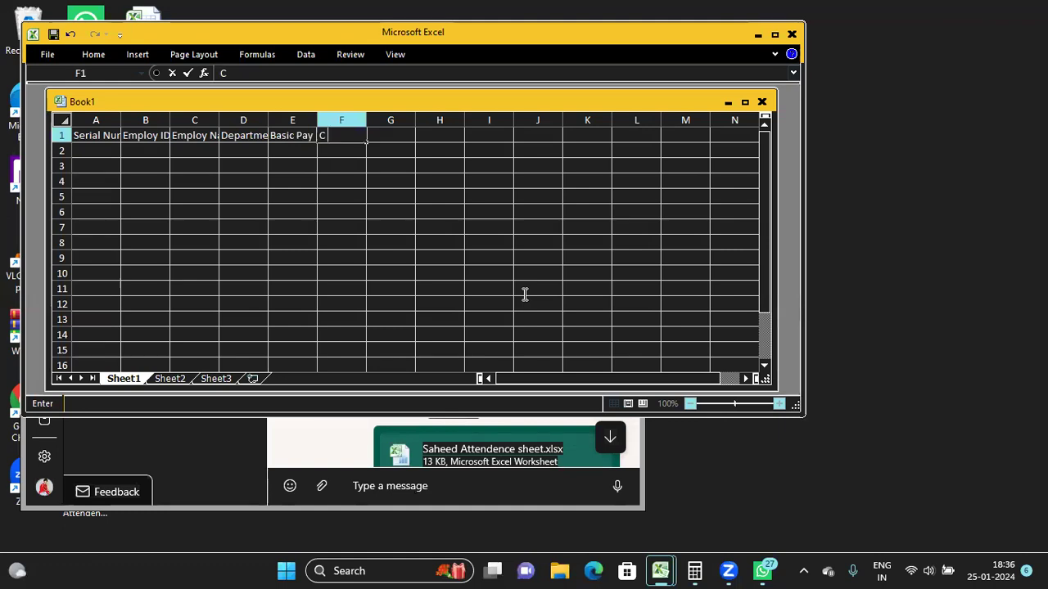
type("A")
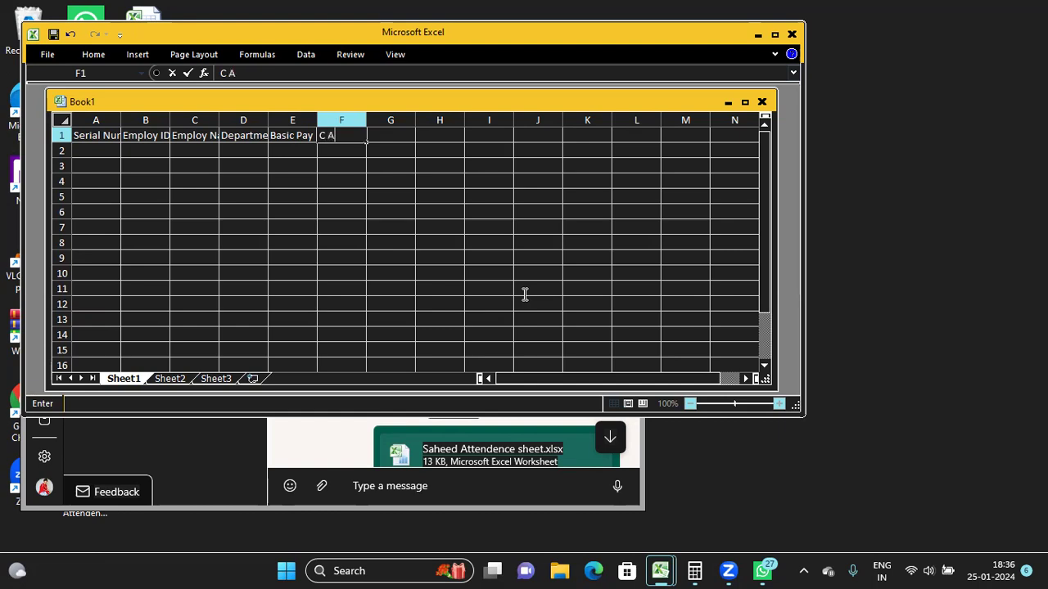
key("Tab")
key("Left")
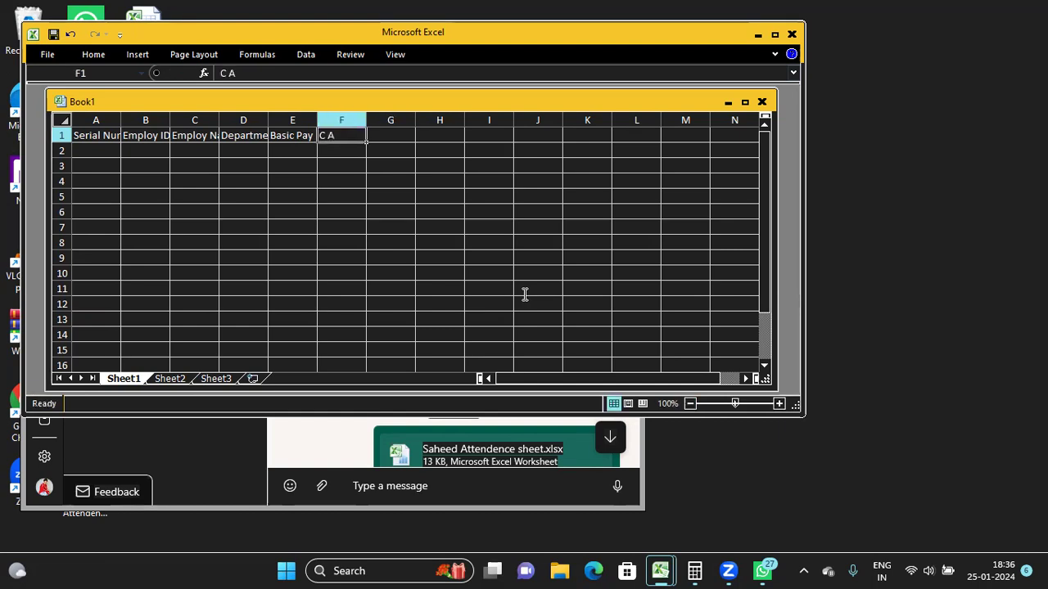
key("Right")
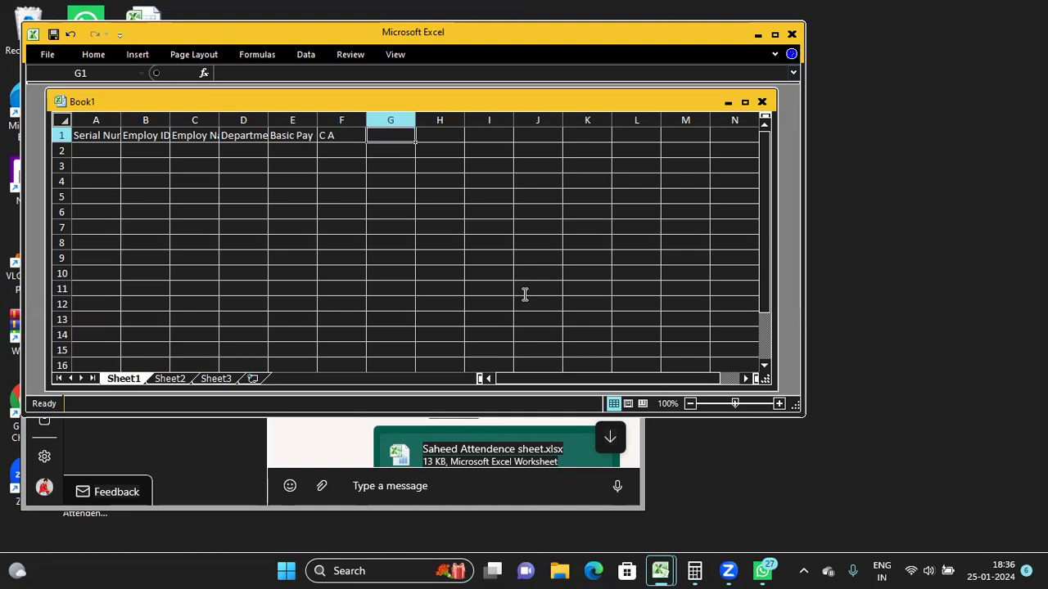
Enter the allowance header "T A7%" in cell G1, including the percent sign
type("TA")
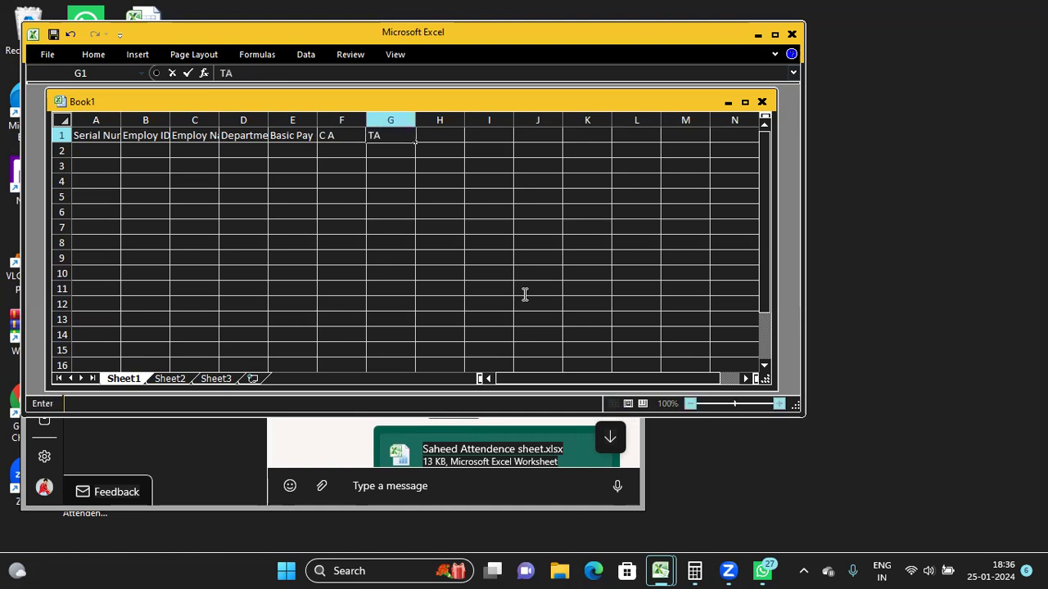
key("BackSpace")
type("A")
type("6")
key("BackSpace")
type("7")
key("Right")
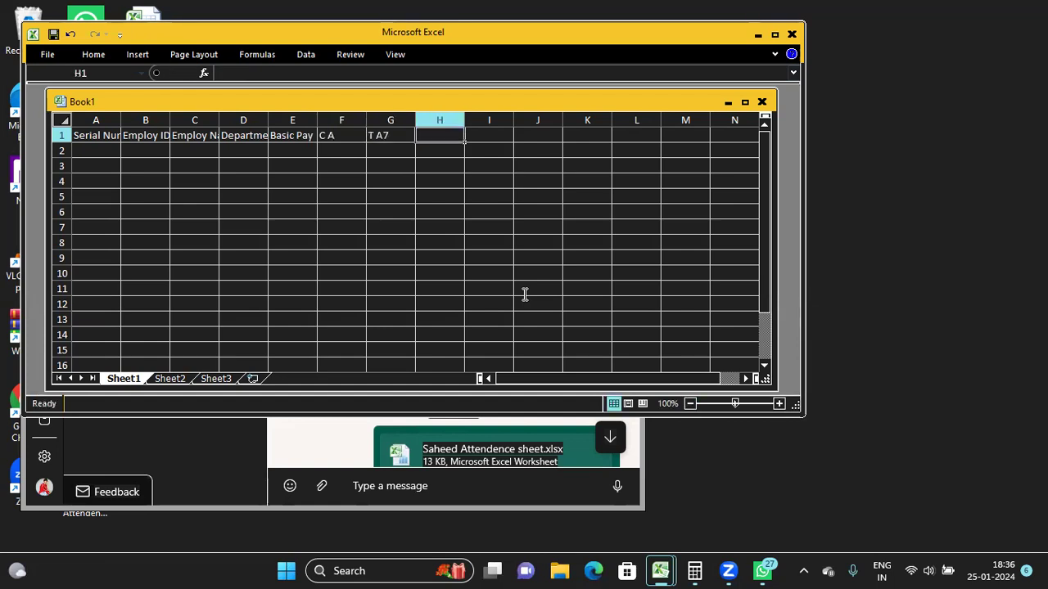
key("Left")
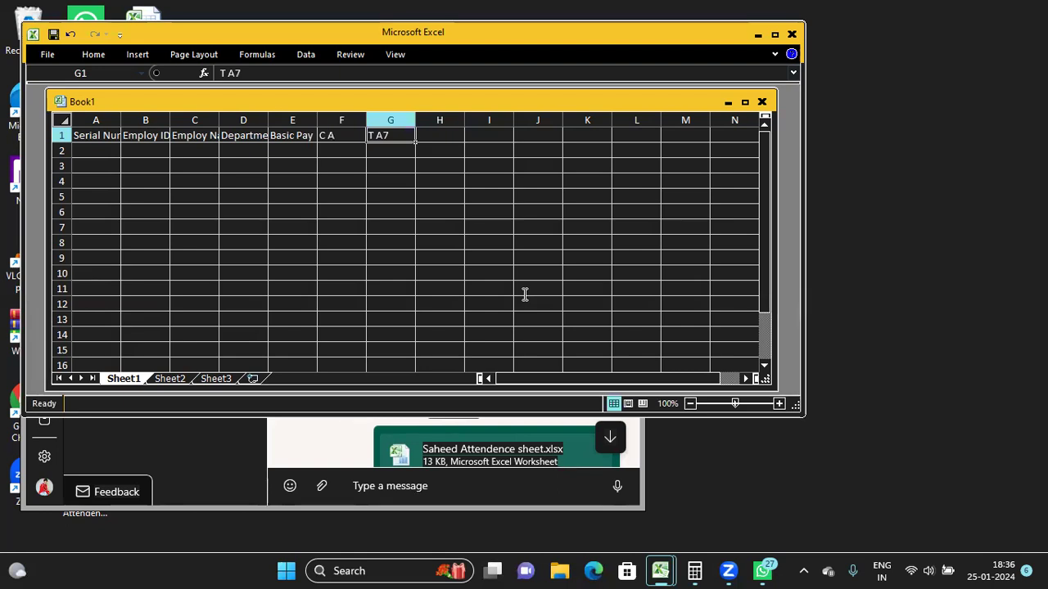
key("F2")
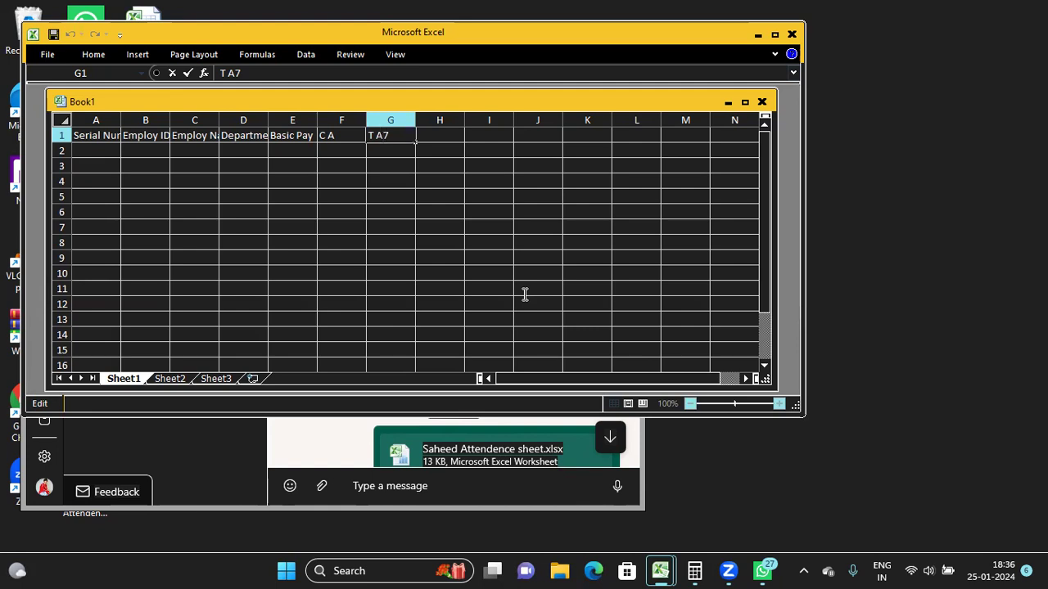
type("%")
key("Return")
Review the column headers in row 1 one by one, from A1 across to F1
key("ctrl+Home")
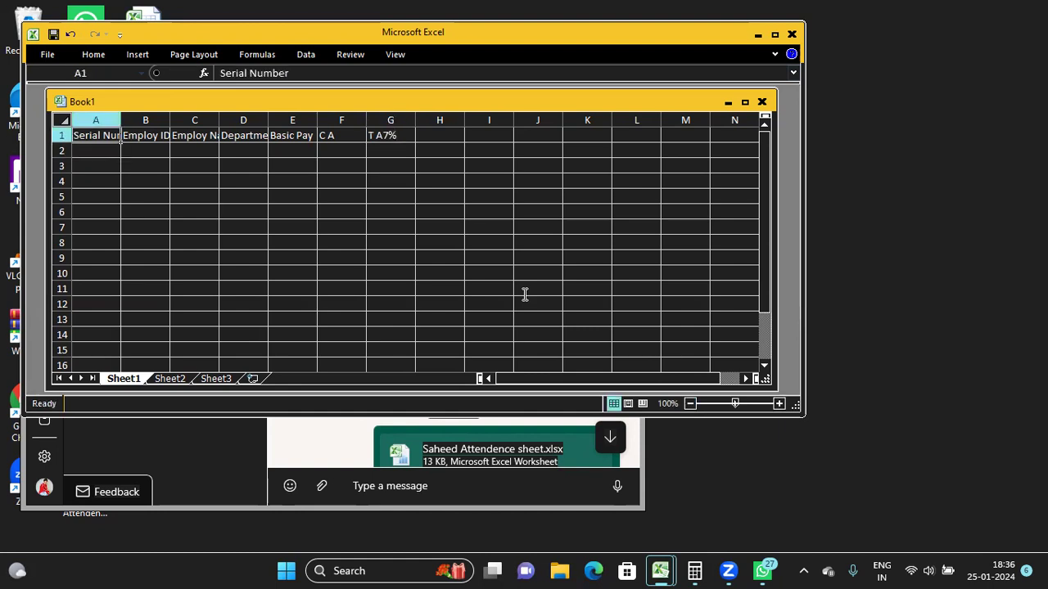
key("Right")
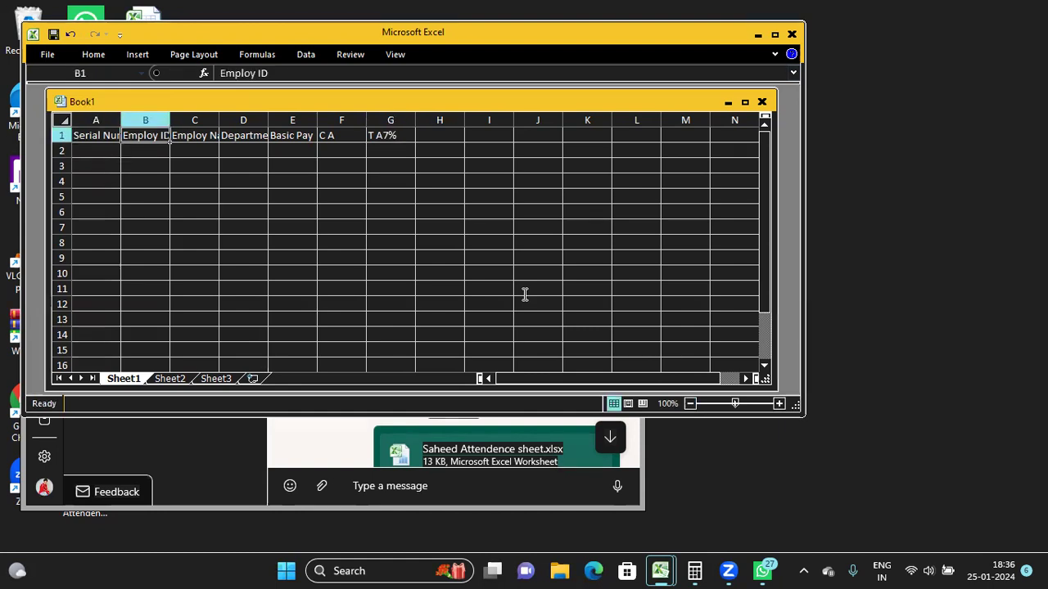
key("Right")
key("Right")
key("Right")
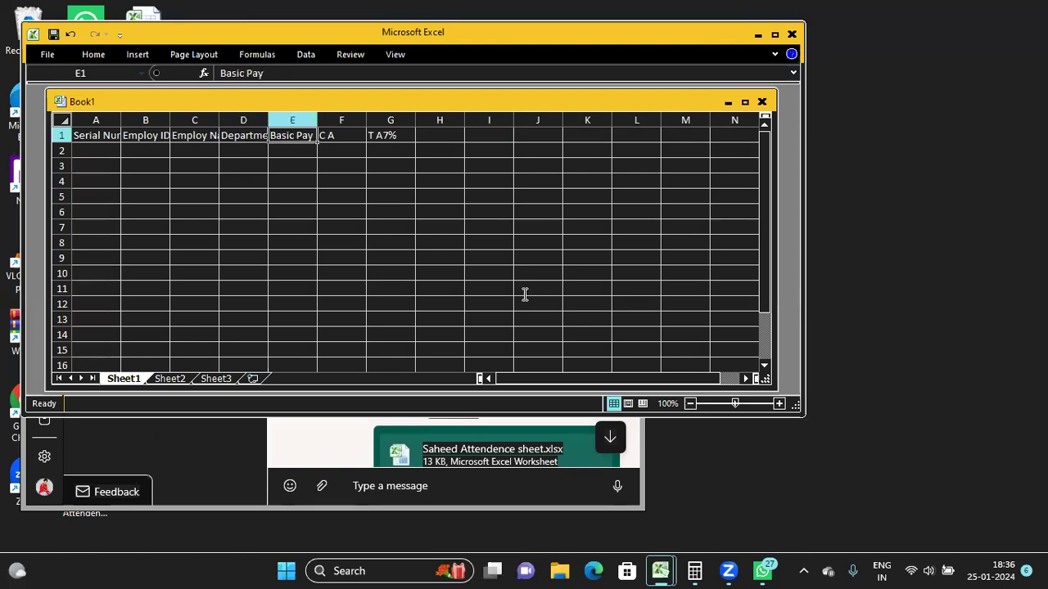
key("Right")
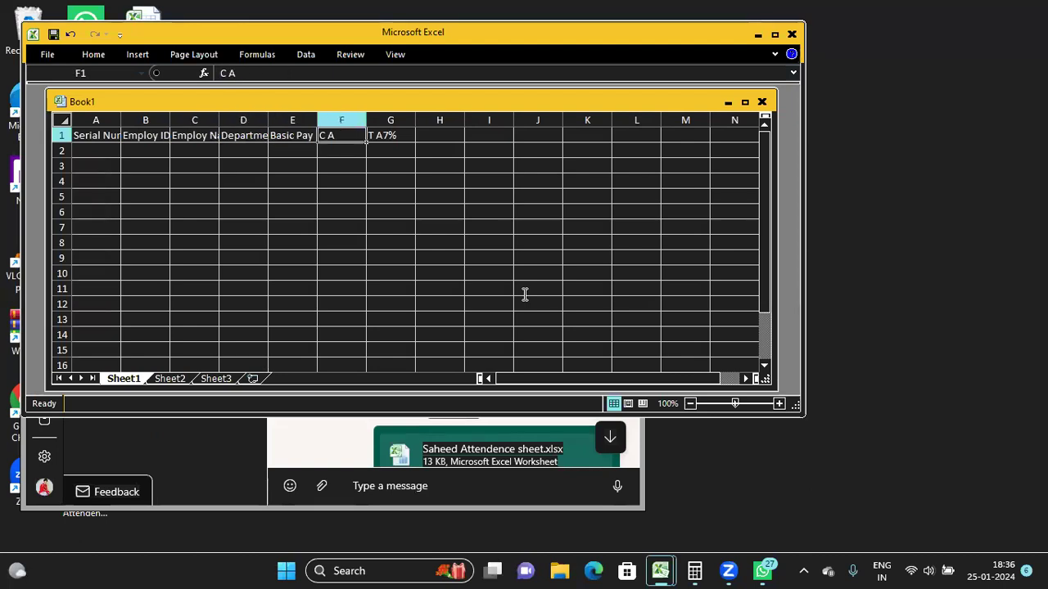
key("Left")
key("Right")
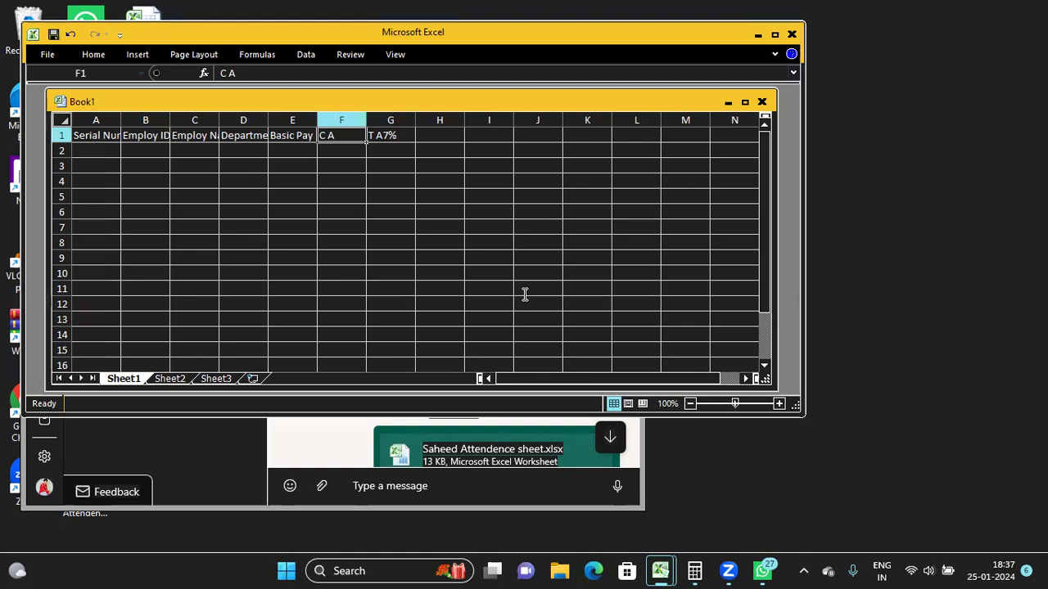
Change the allowance header in cell F1 to "C A 7%" and check the entry
key("F2")
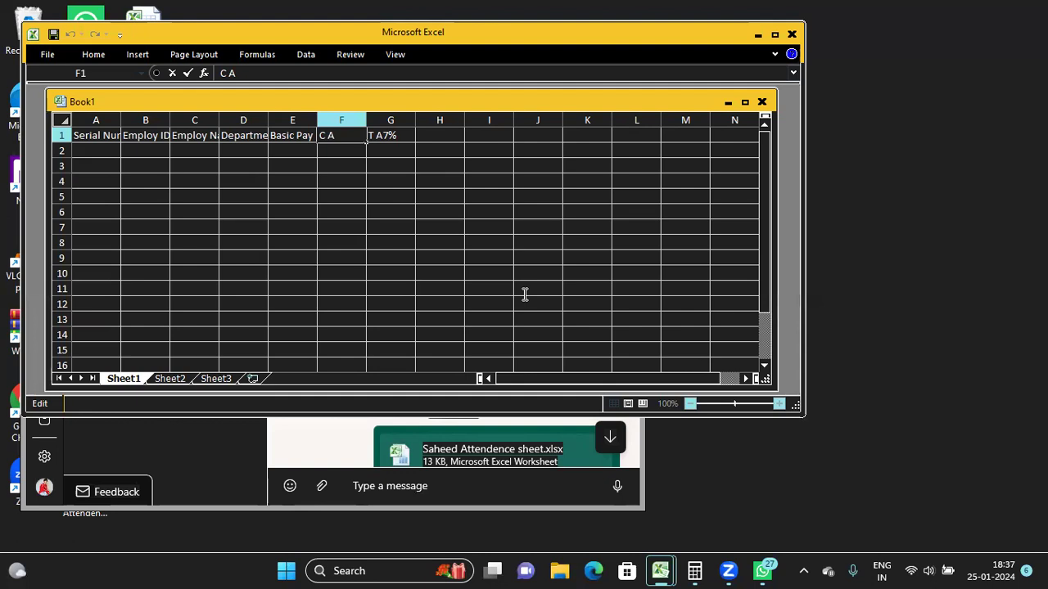
key("BackSpace")
key("BackSpace")
type("C A 9")
key("BackSpace")
type("7%")
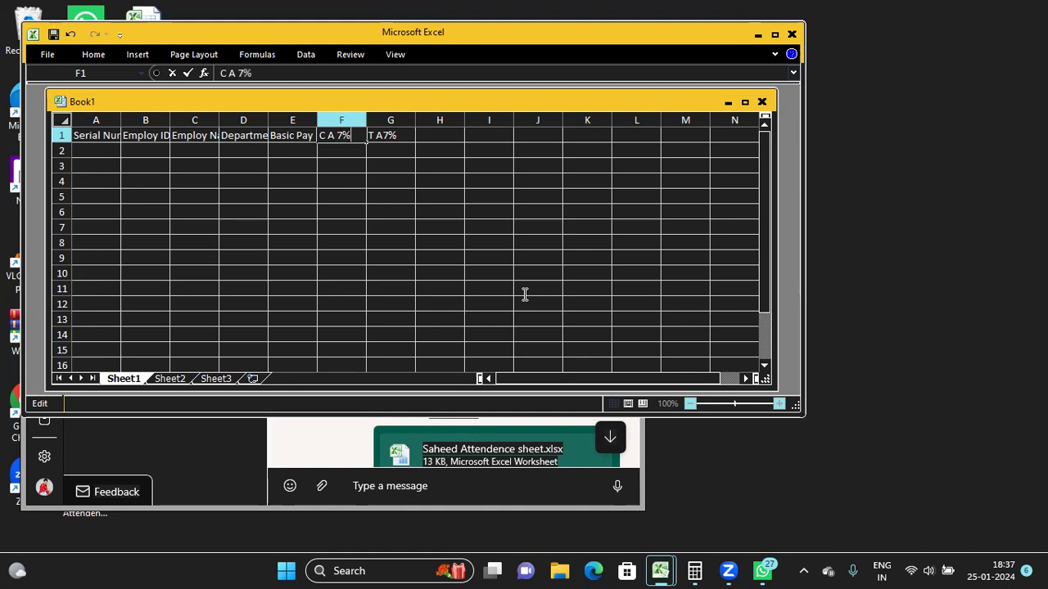
key("Tab")
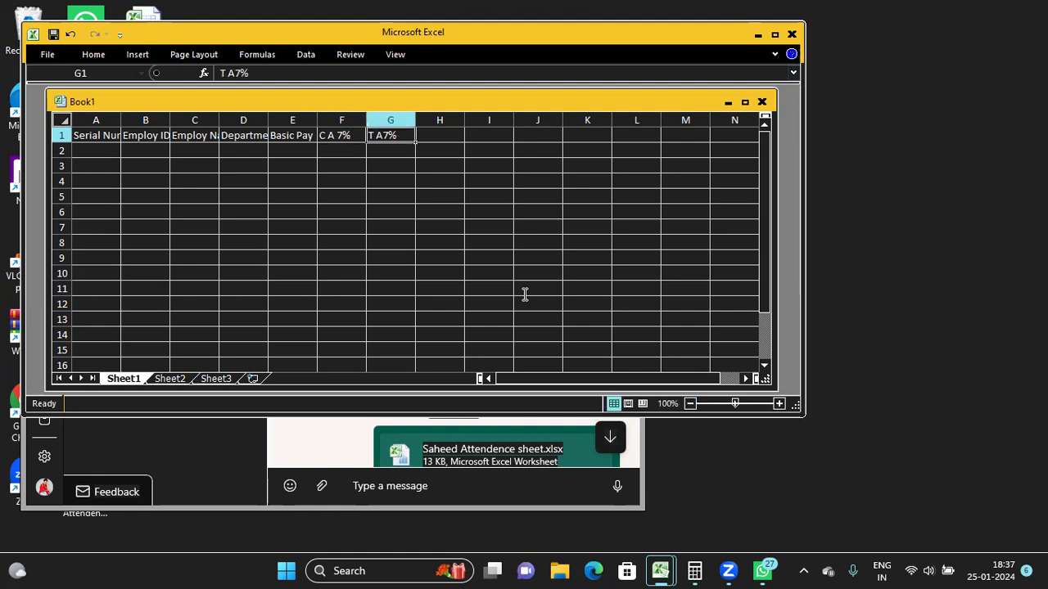
key("Left")
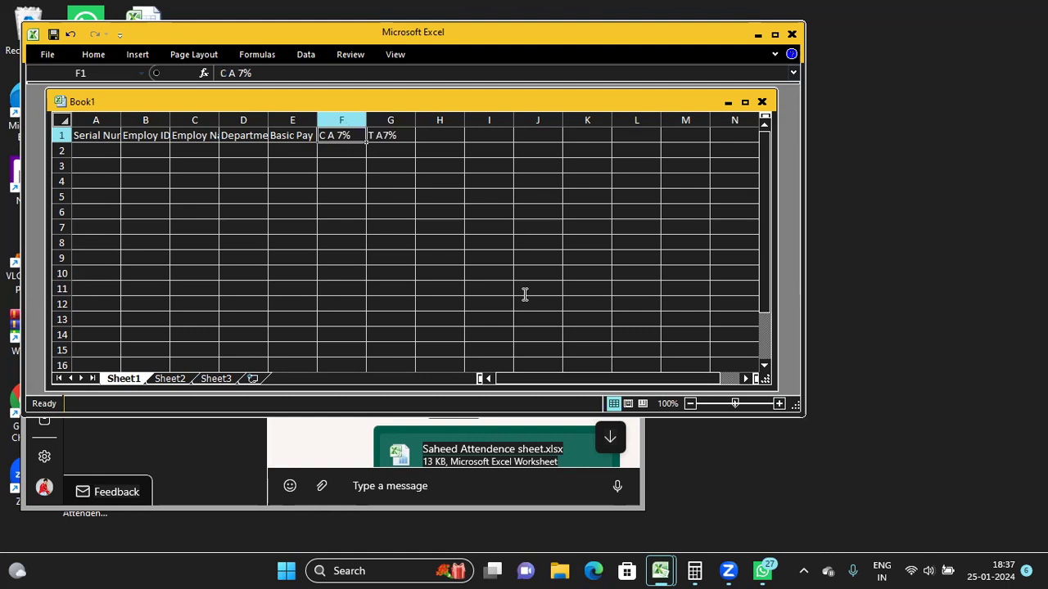
Remove the percentage from the header in cell F1 so it reads only "C A"
key("F2")
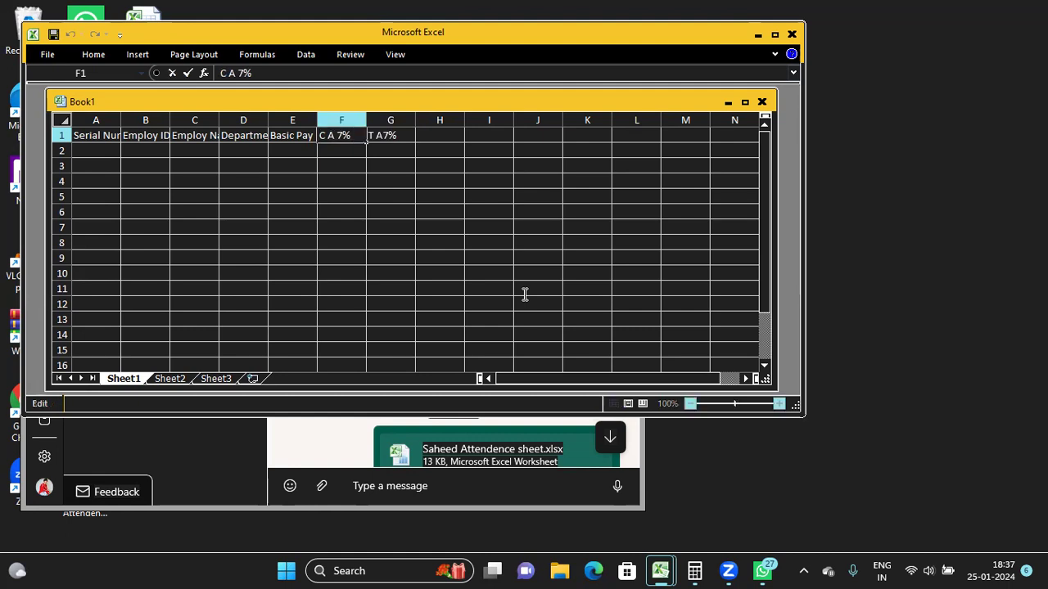
key("BackSpace")
key("BackSpace")
key("Return")
key("Up")
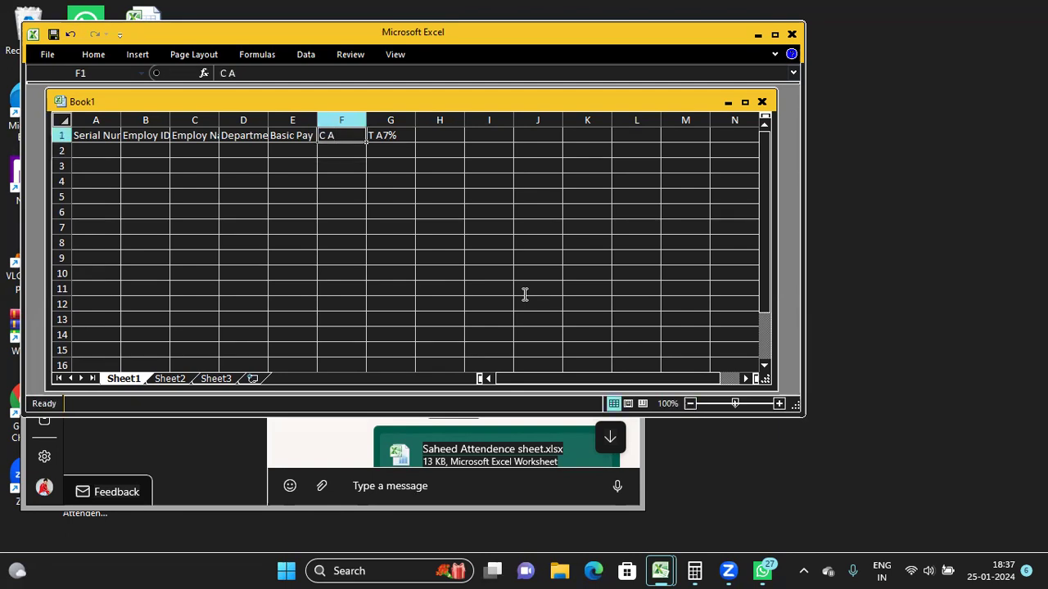
Enter the allowance header "D A20%" in cell H1 and check the entry
key("Right")
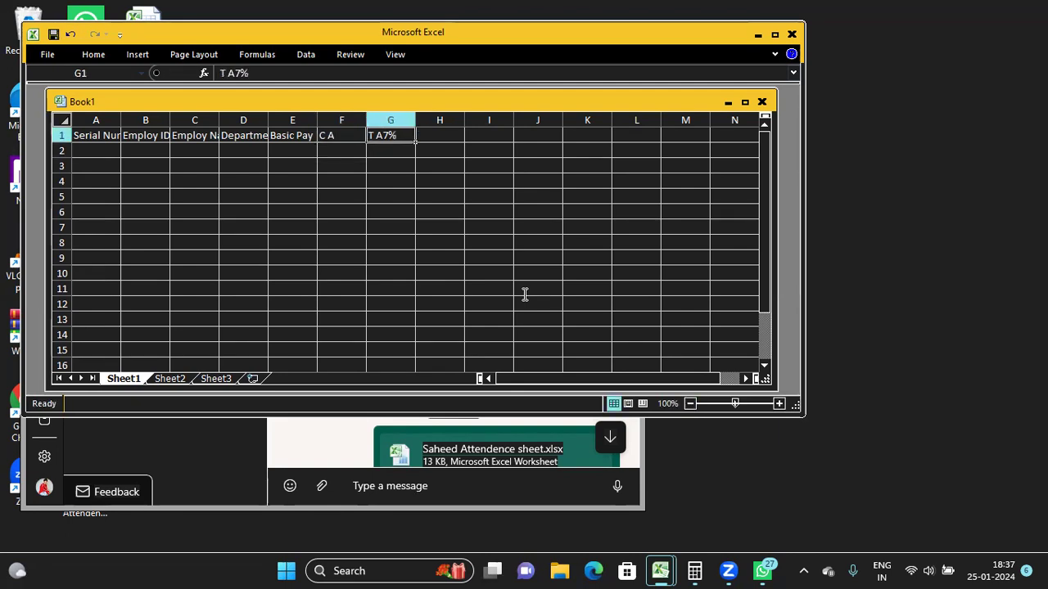
key("Right")
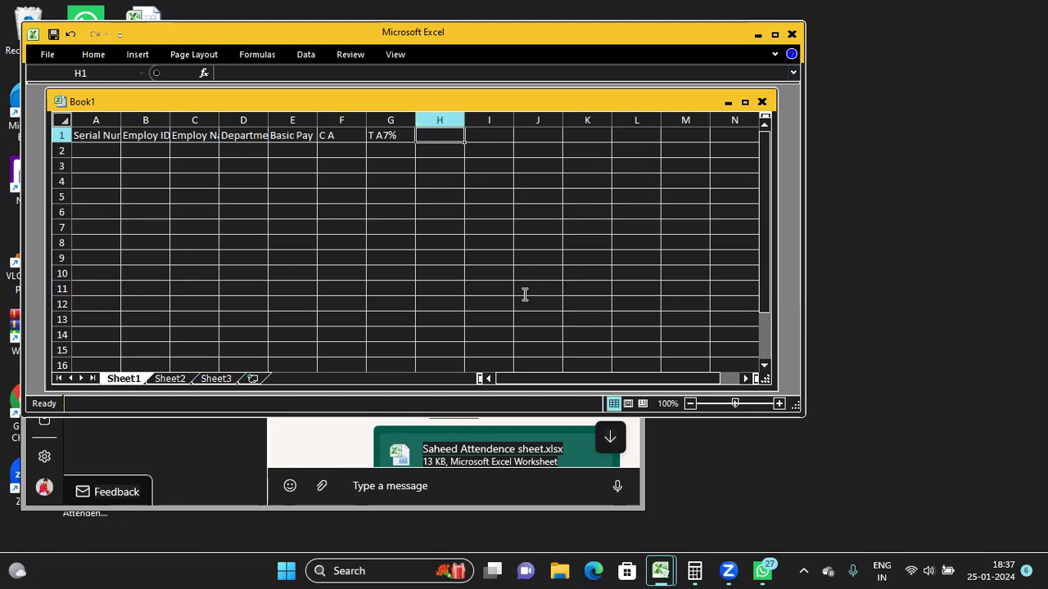
key("Left")
key("Right")
type("D A")
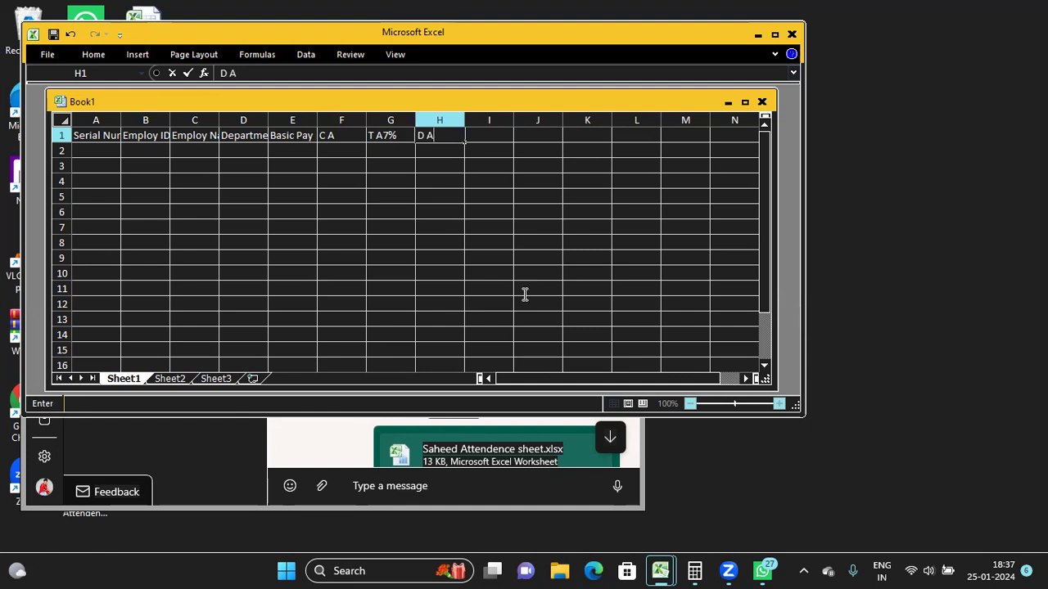
type("20%")
key("Left")
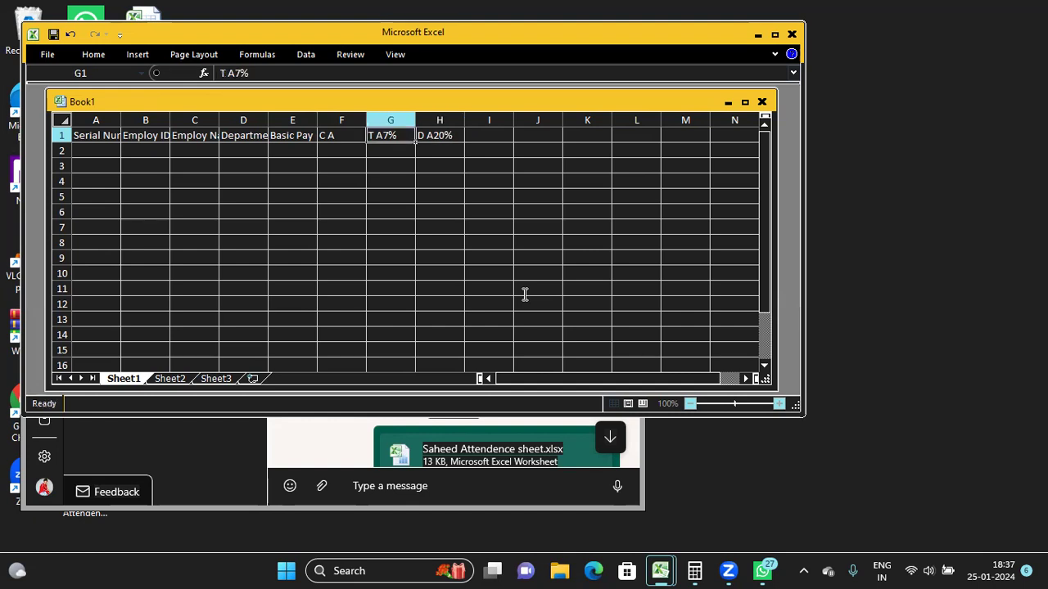
key("Right")
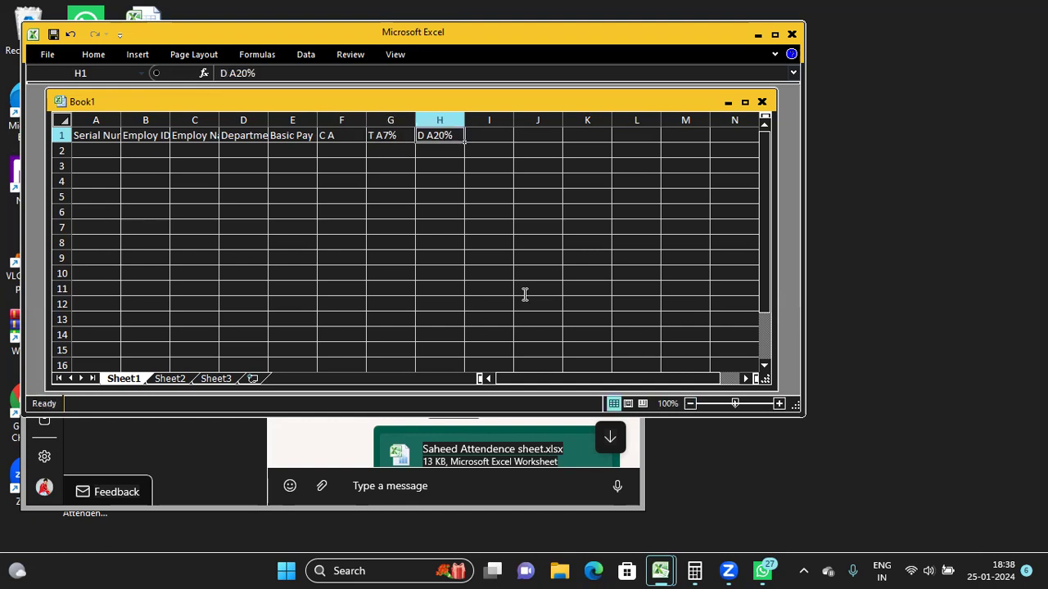
Enter the allowance header "H R A9%" in cell I1 and check the entry
key("Right")
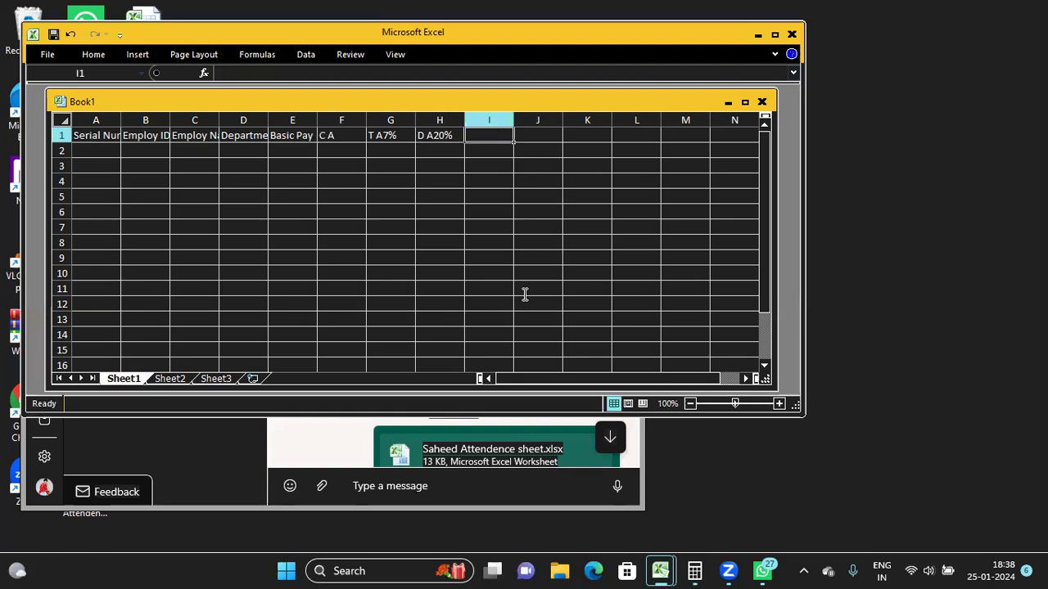
key("Left")
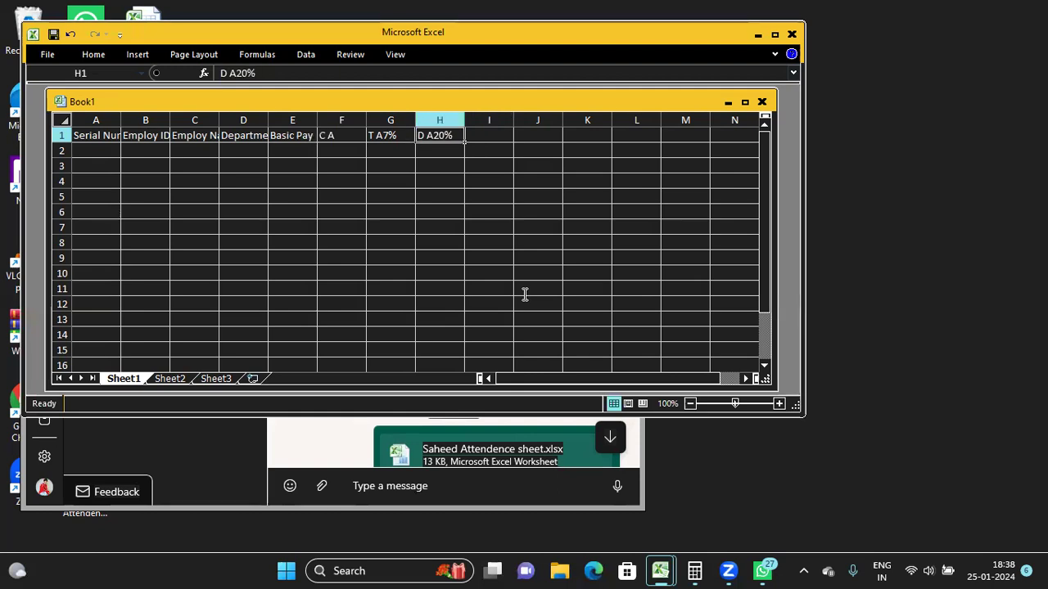
key("Right")
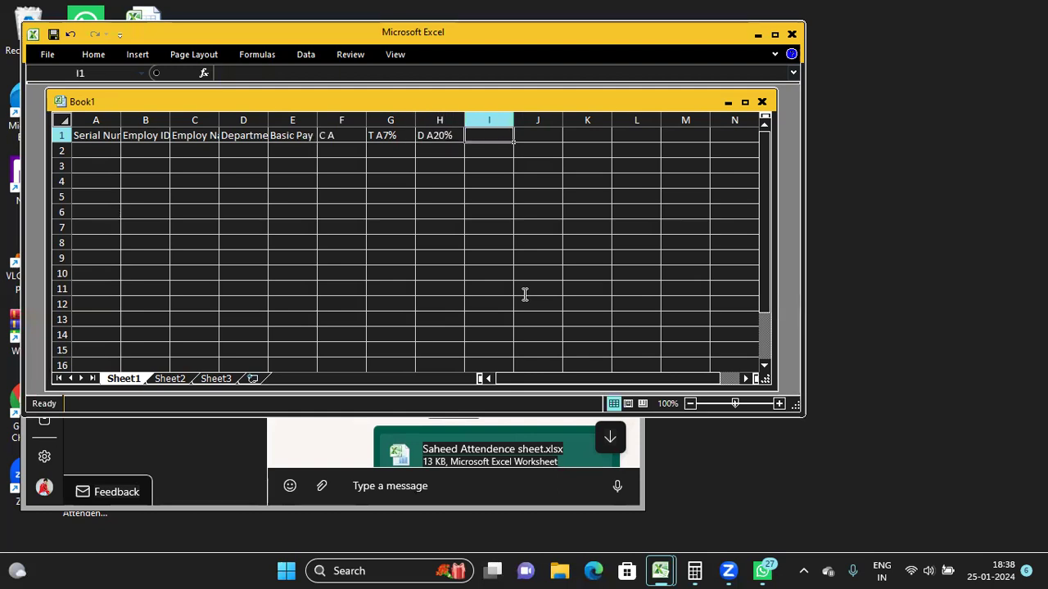
key("Left")
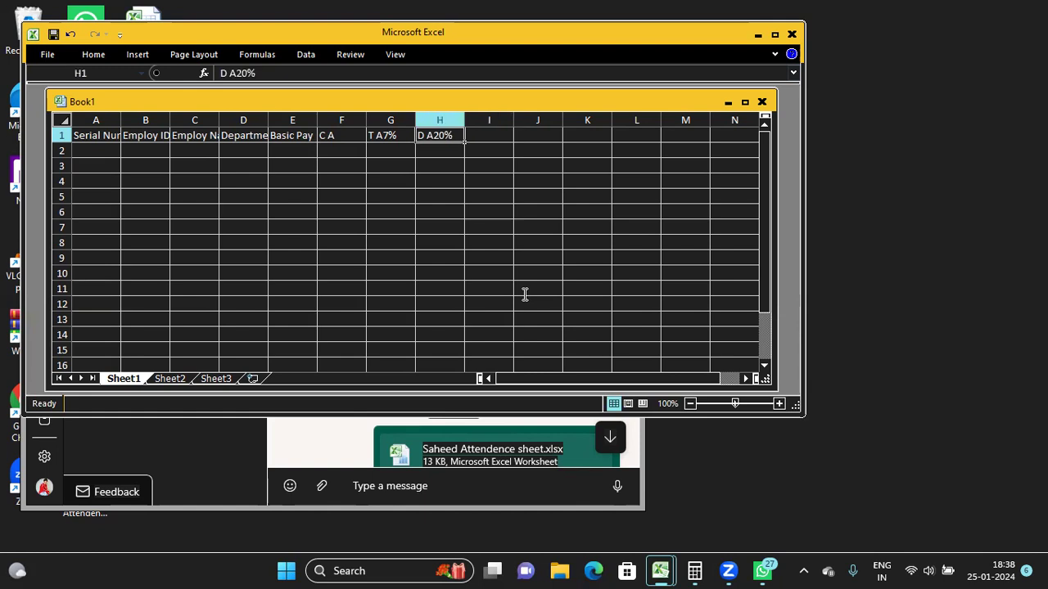
key("Right")
type("H")
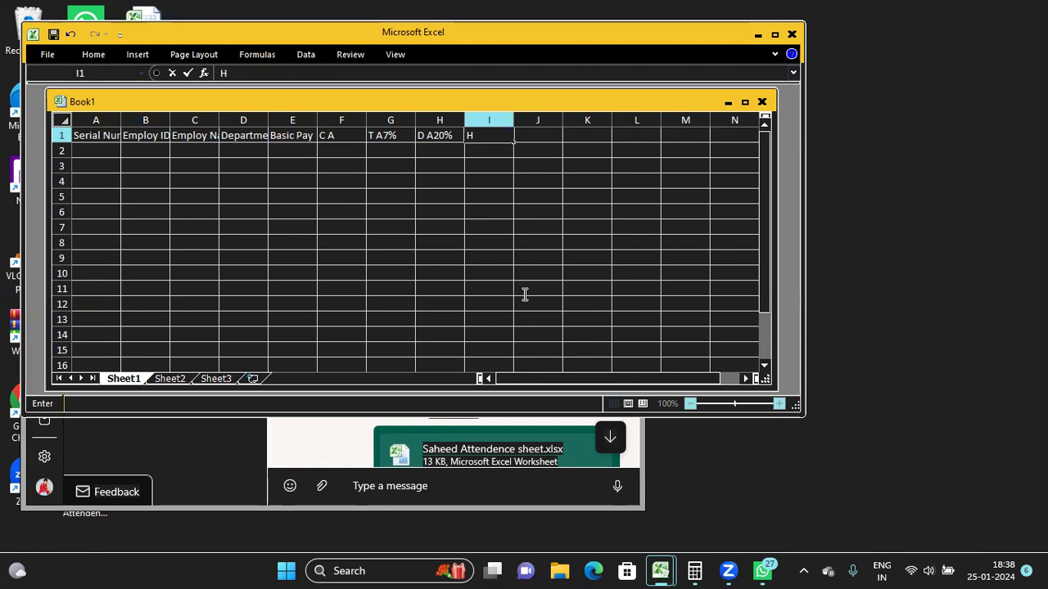
type(" R S")
key("BackSpace")
type("A")
type("95")
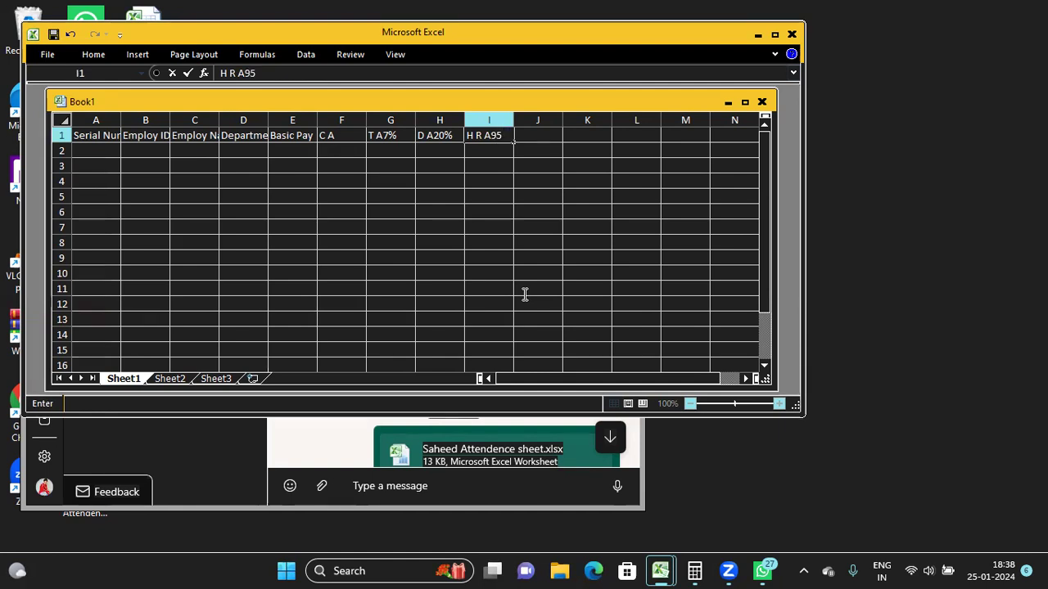
key("BackSpace")
type("%")
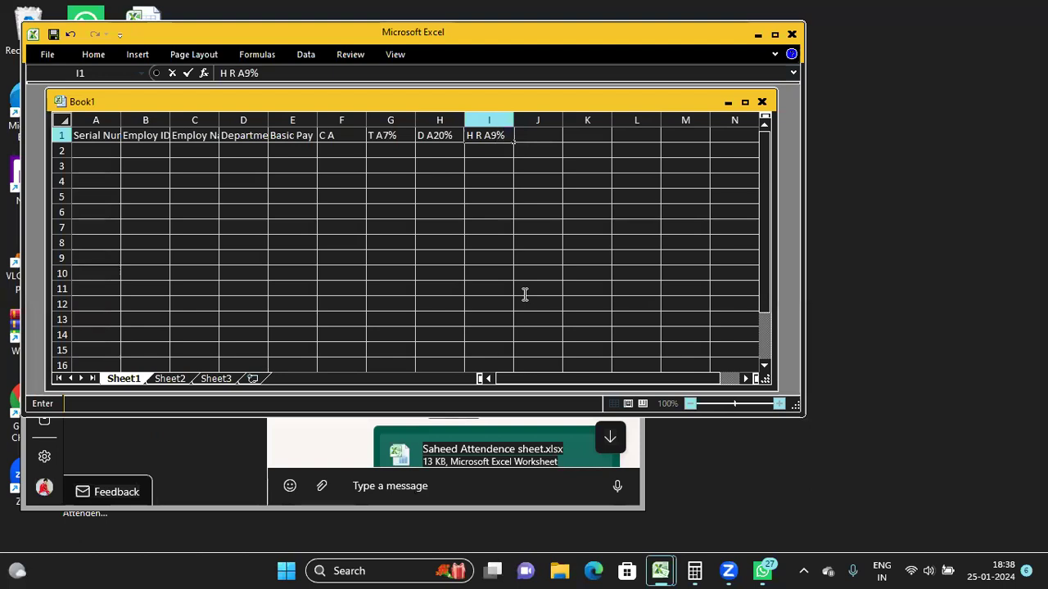
key("Left")
key("Right")
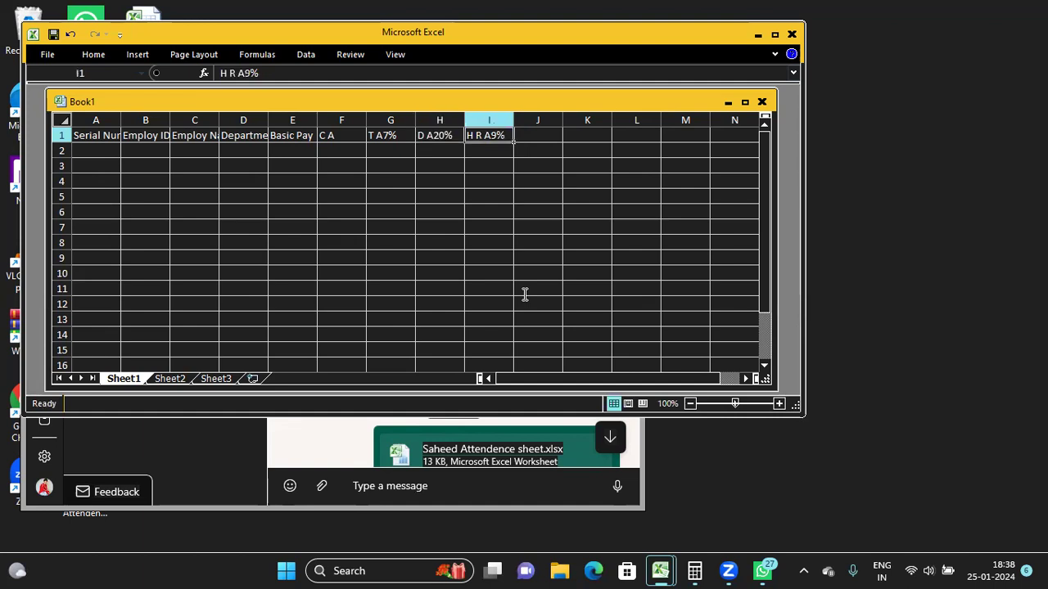
Enter the column header "Gross Pay" in cell J1 and check the entry
key("Right")
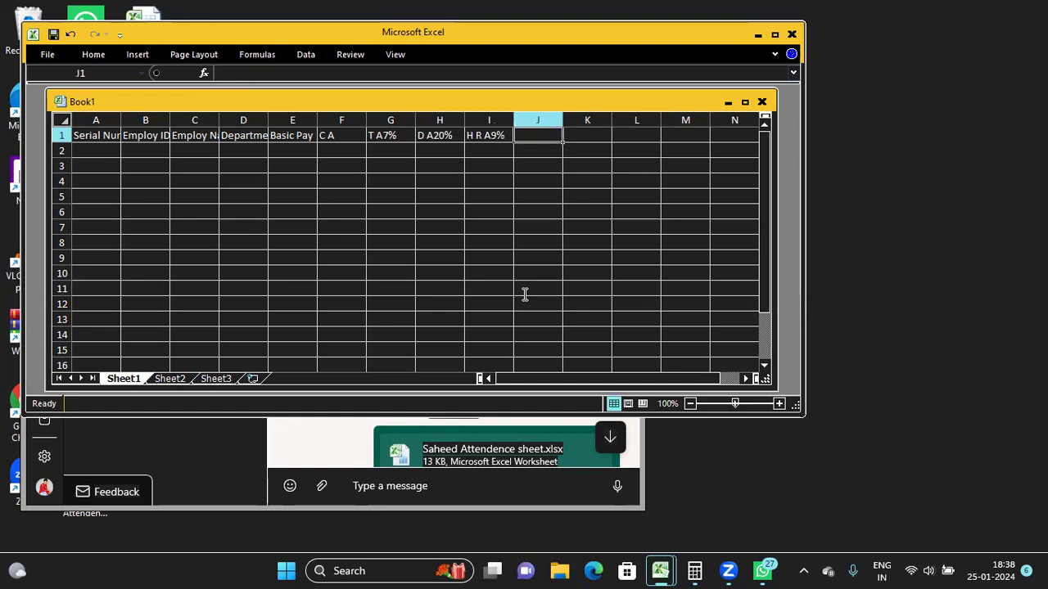
key("Left")
key("Right")
type("G")
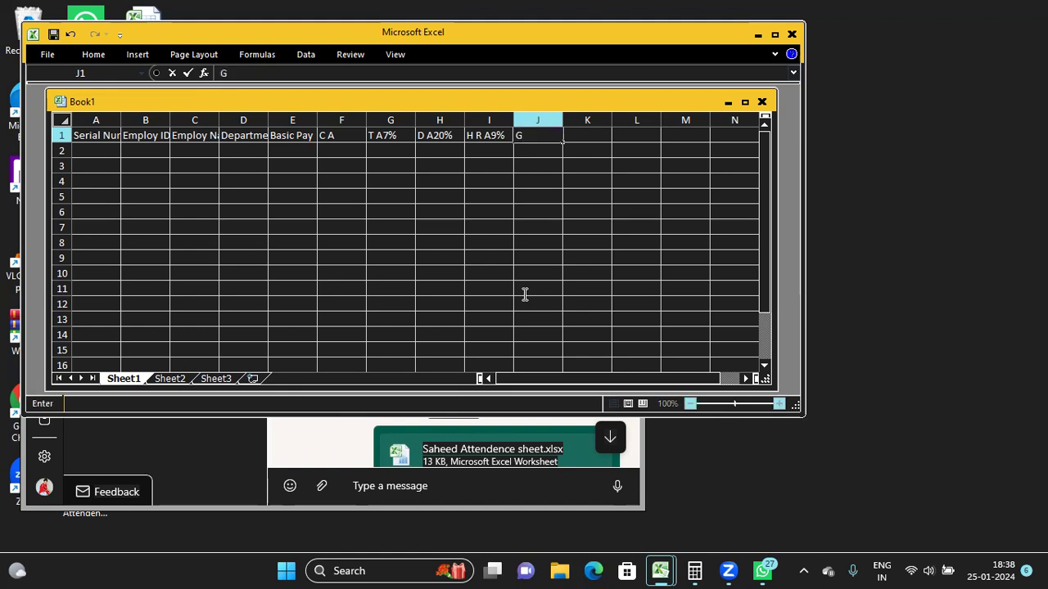
type("ross Pay")
key("Tab")
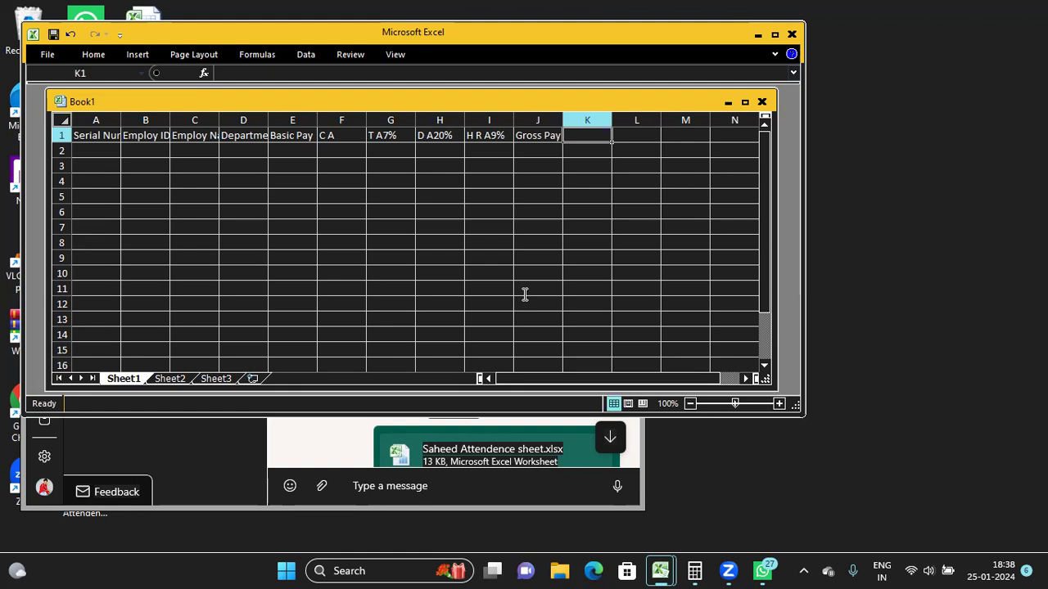
key("Left")
key("Right")
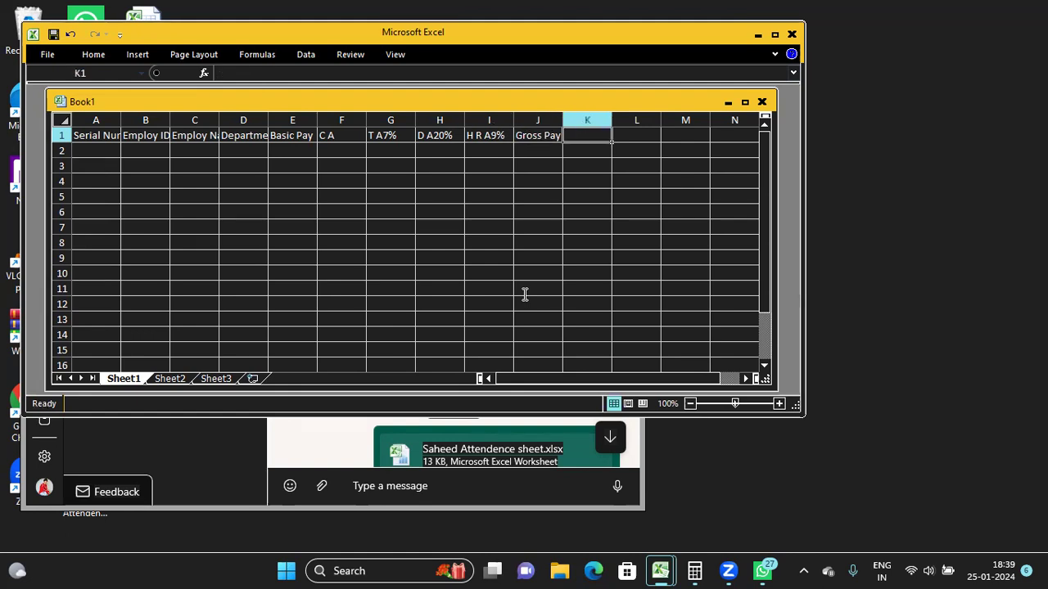
Enter the deduction header "N P S 5%" in cell K1 and check the entry
type("N")
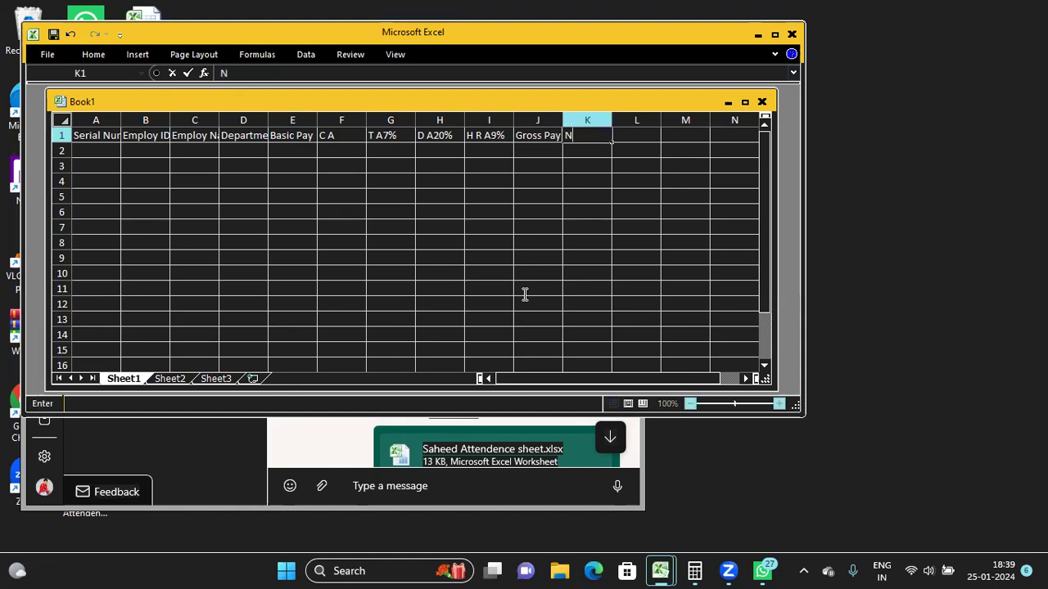
type(" P")
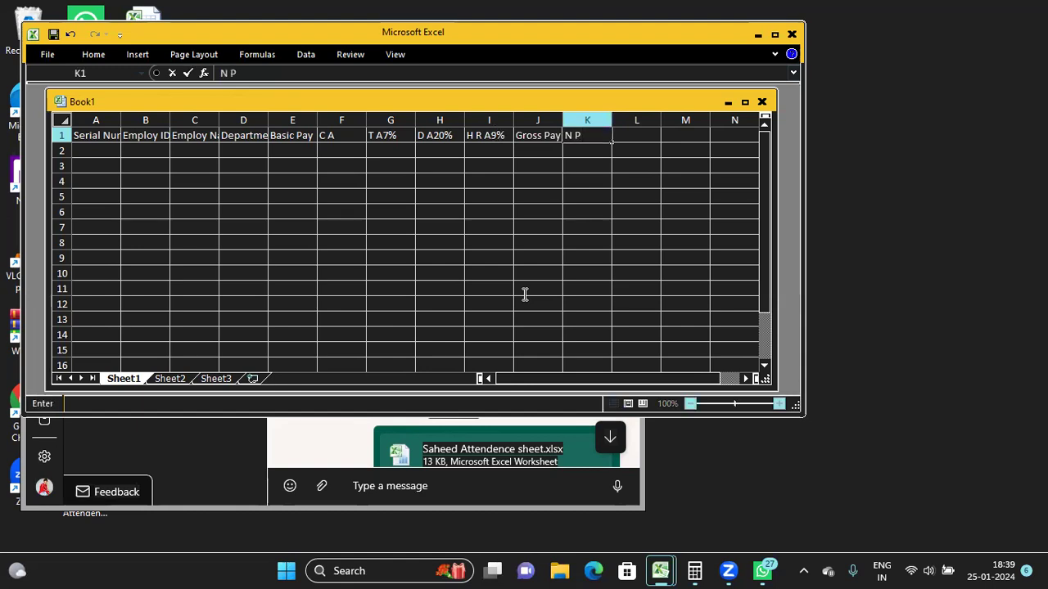
type(" S")
type("5%")
key("Left")
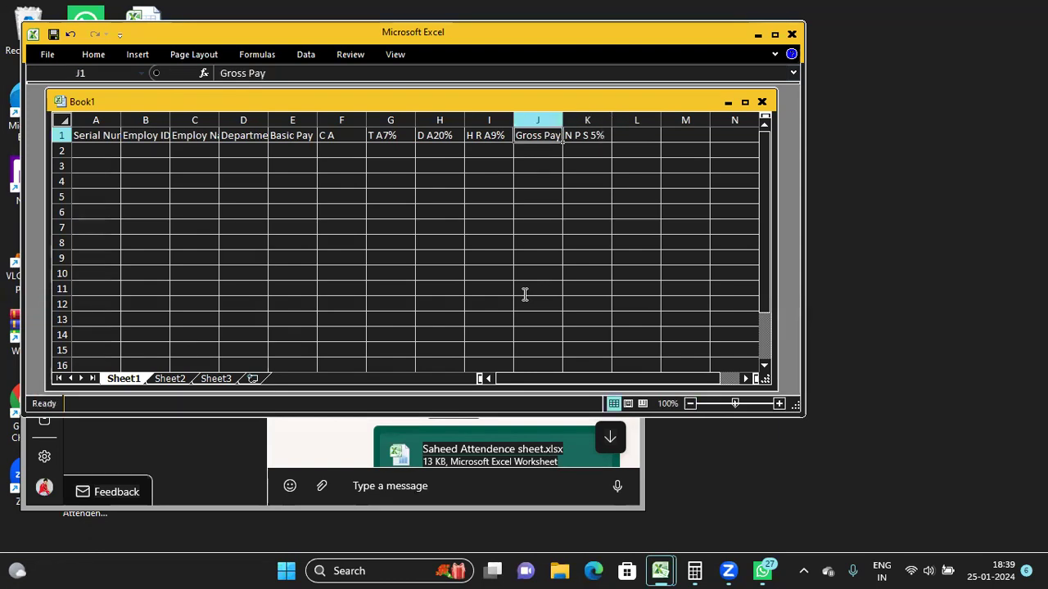
key("Right")
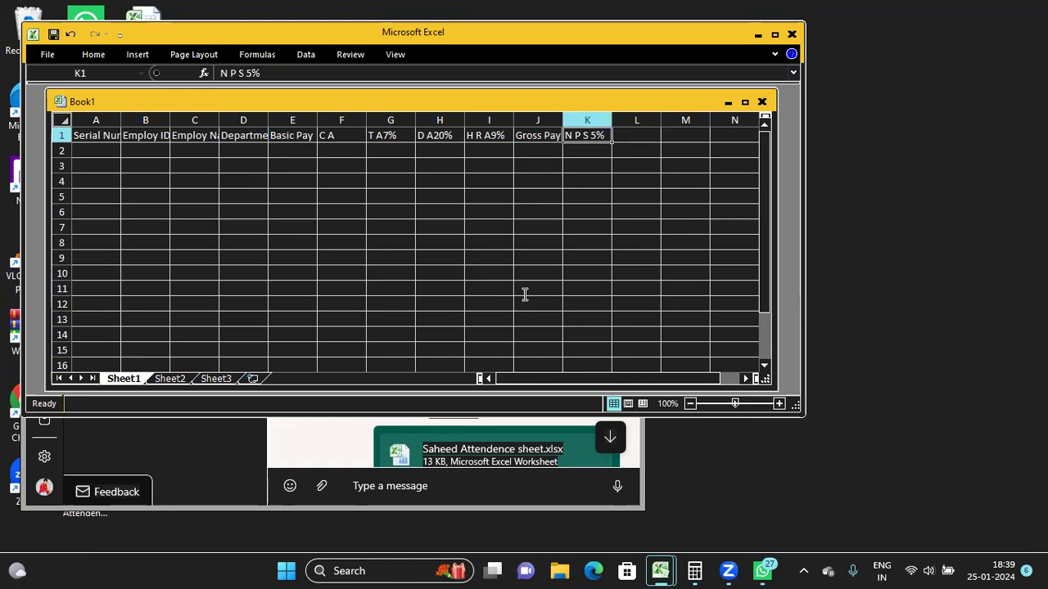
Enter the deduction header "P F 10%" in cell L1
key("Right")
key("Left")
key("Right")
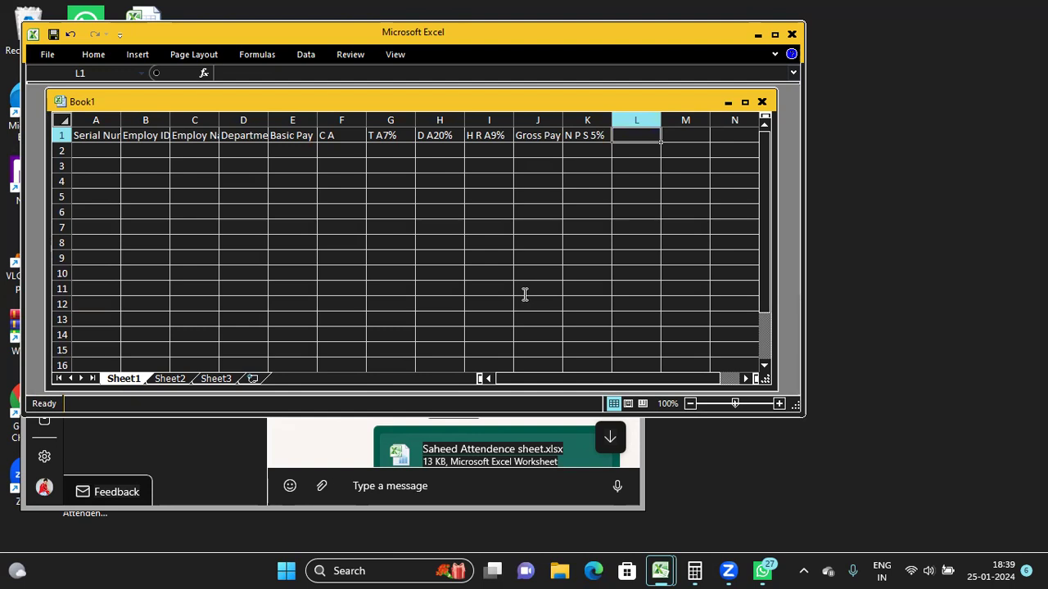
type("P")
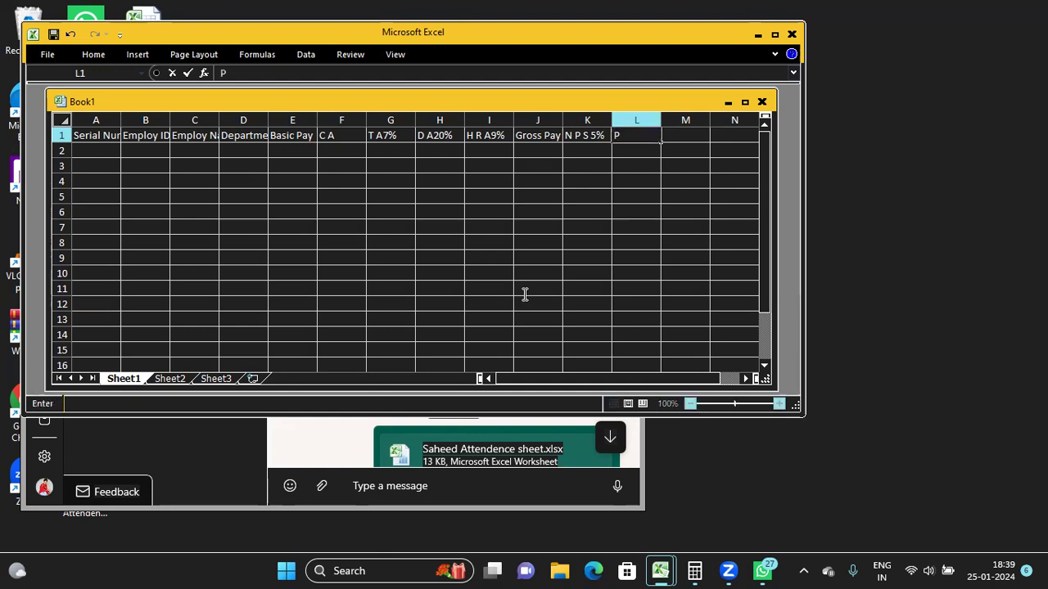
type(" F 10%")
key("Tab")
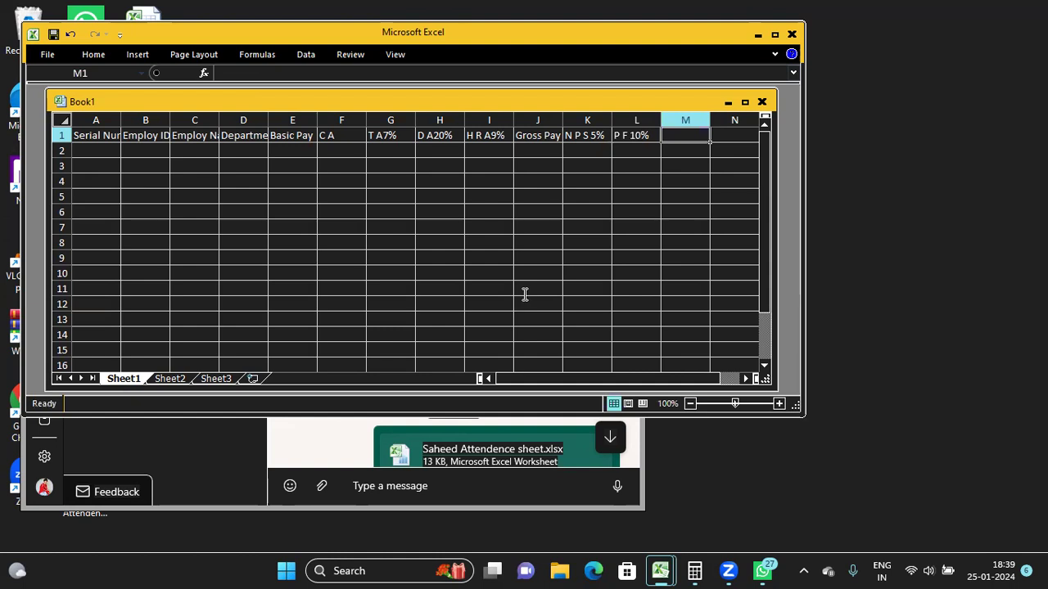
Check the P F header and enter the column header "Total Didection" in cell M1
key("Left")
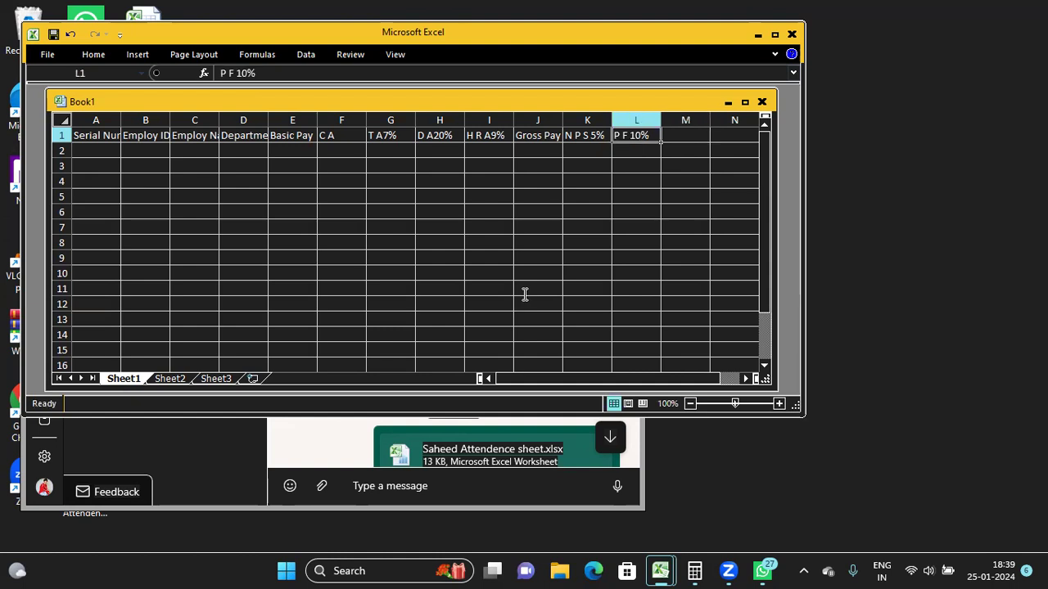
key("Right")
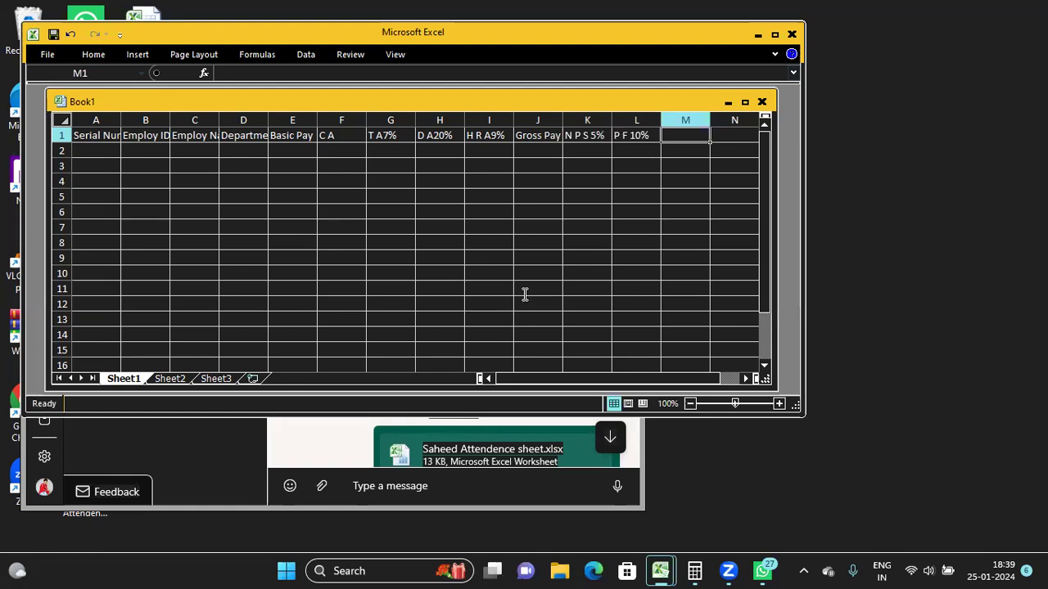
type("Tota")
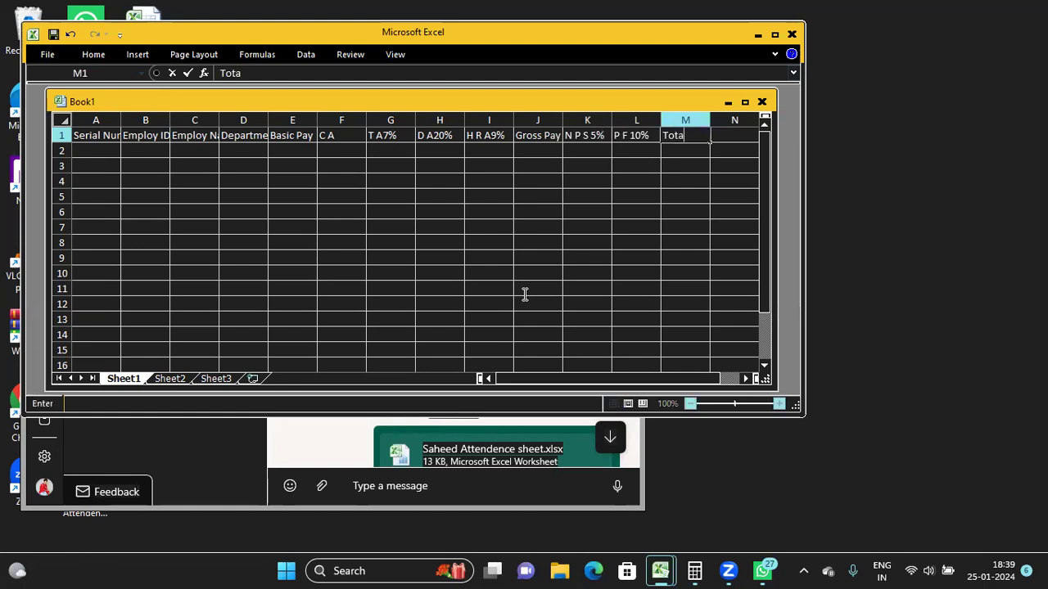
type("l Didection")
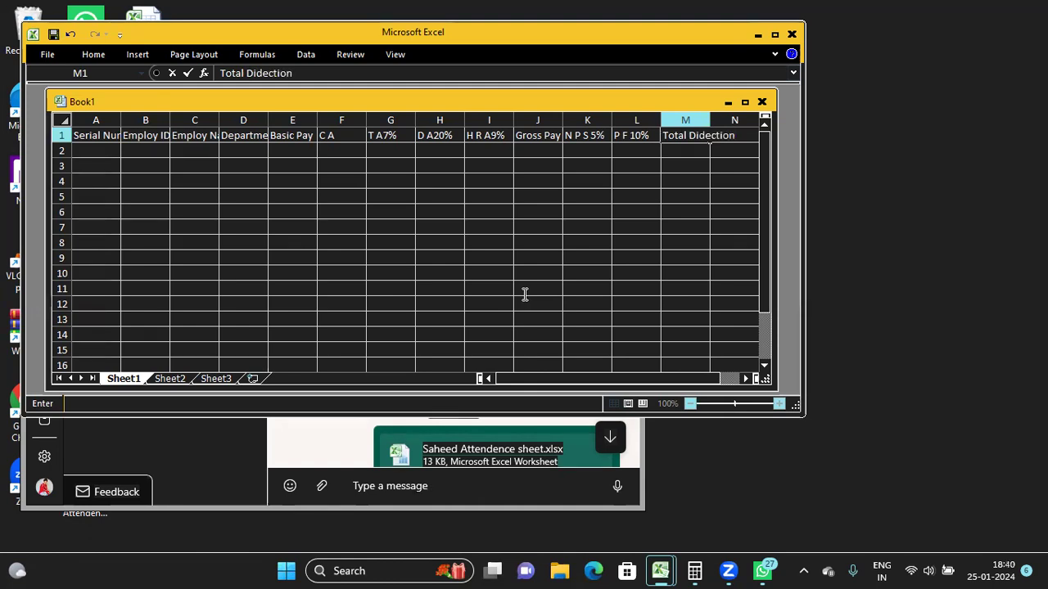
key("ctrl+Return")
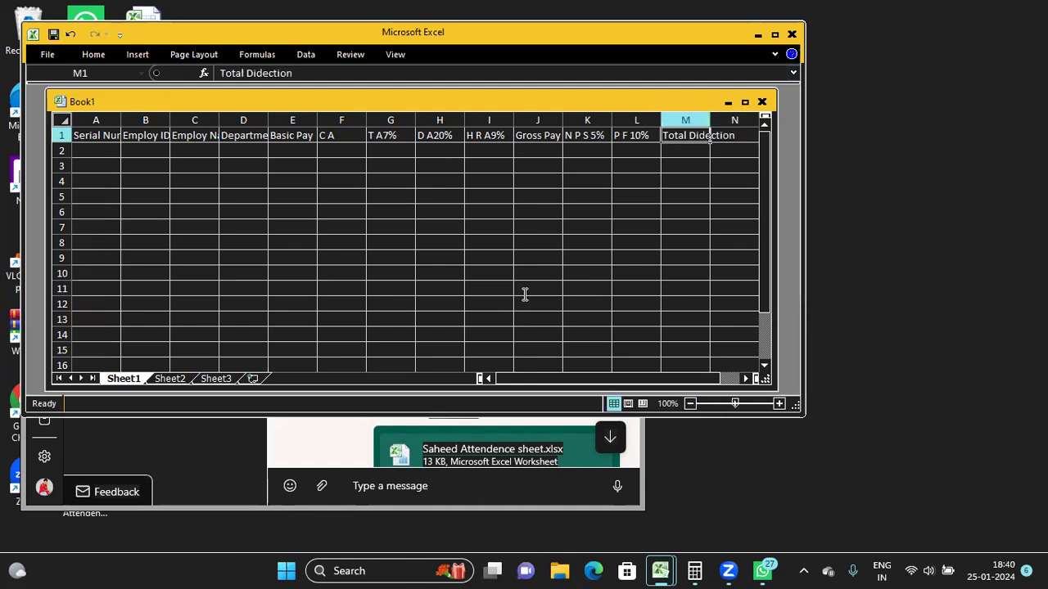
Enter the column header "Net Pay" in cell N1, beside the total deduction header
key("Right")
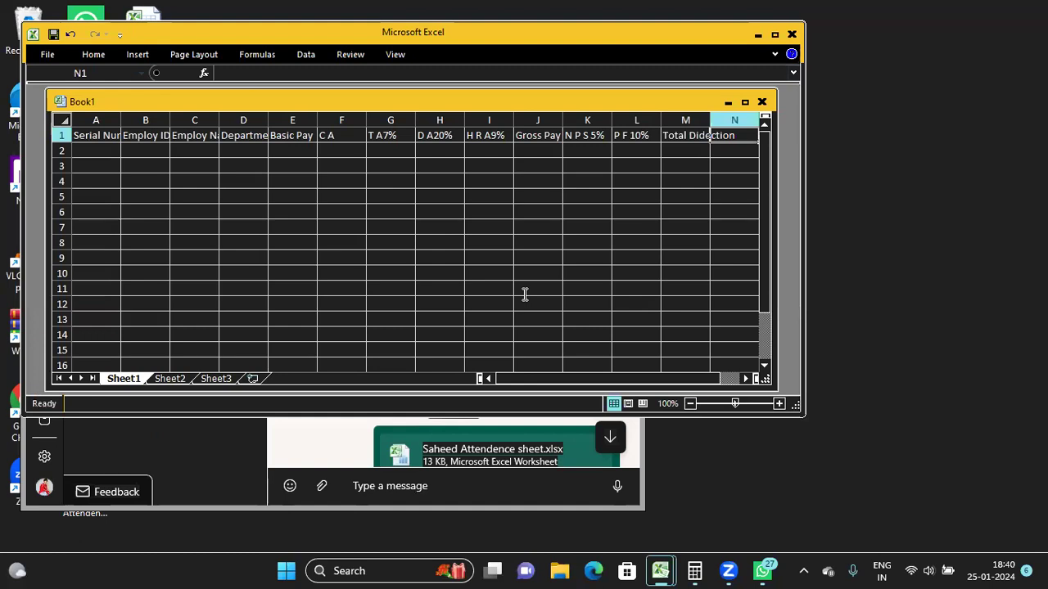
type("N")
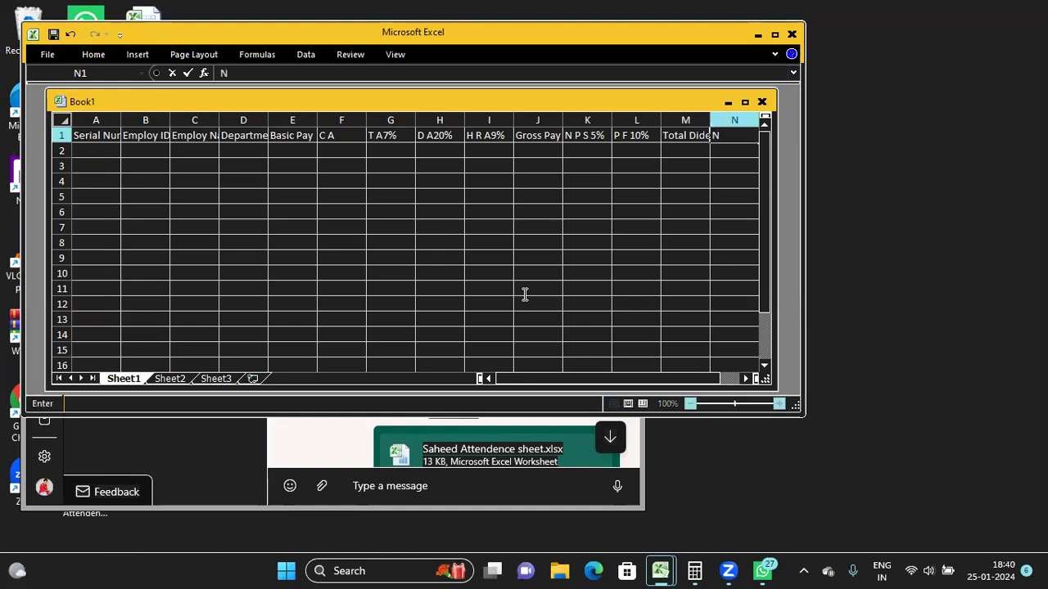
type("et Pay")
key("Tab")
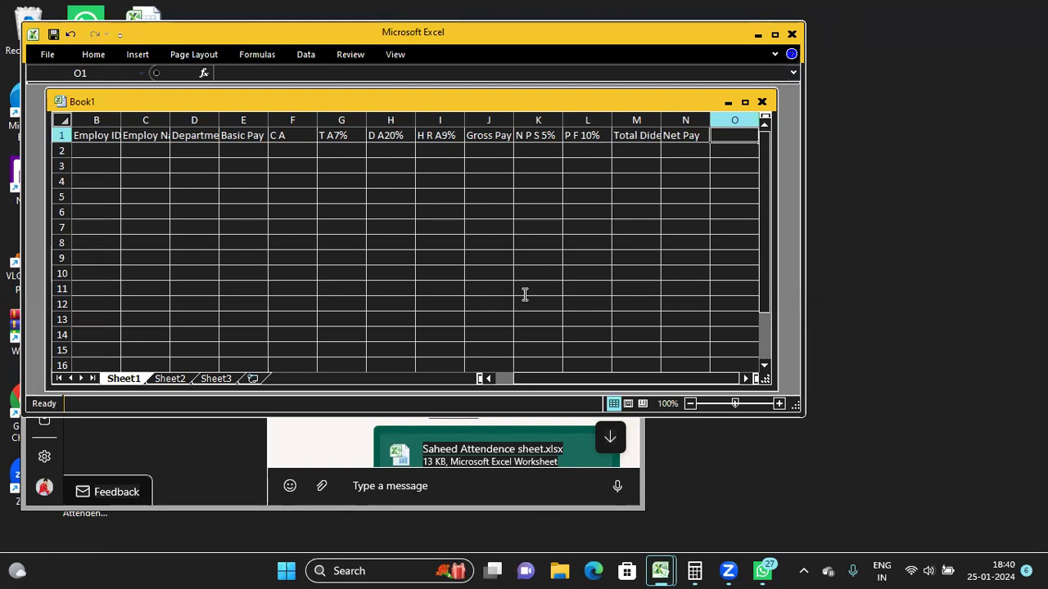
Start the first employee record in row 2 with serial number 1 in A2 and the employee ID in B2
key("ctrl+Home")
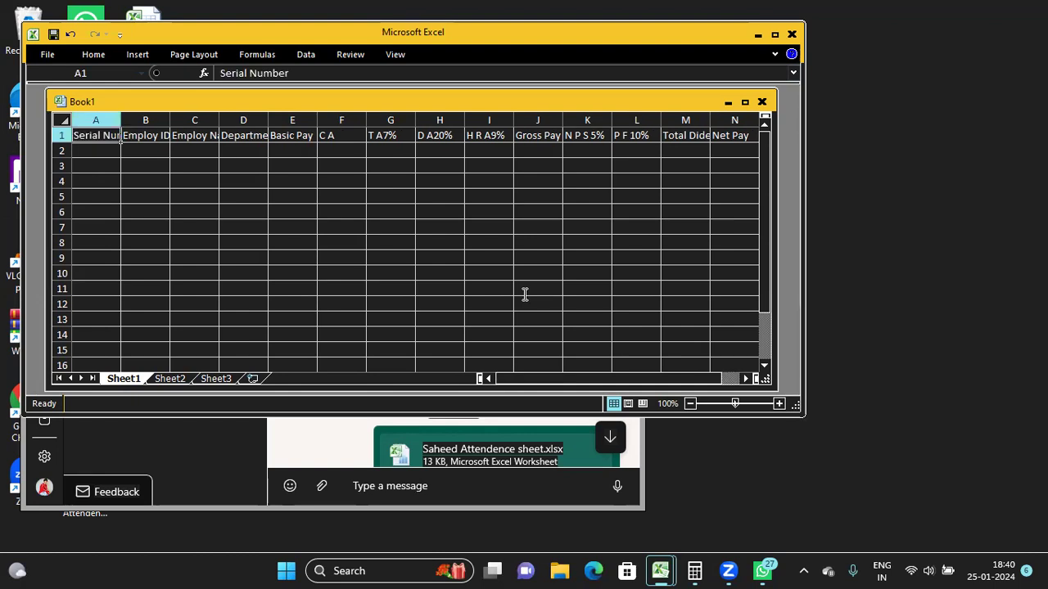
key("Down")
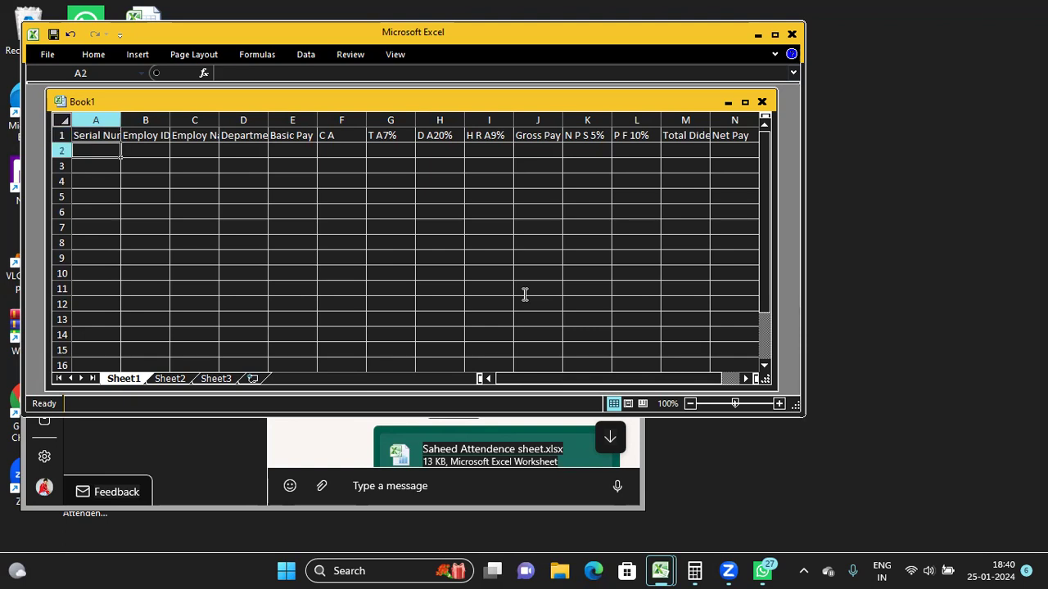
type("1")
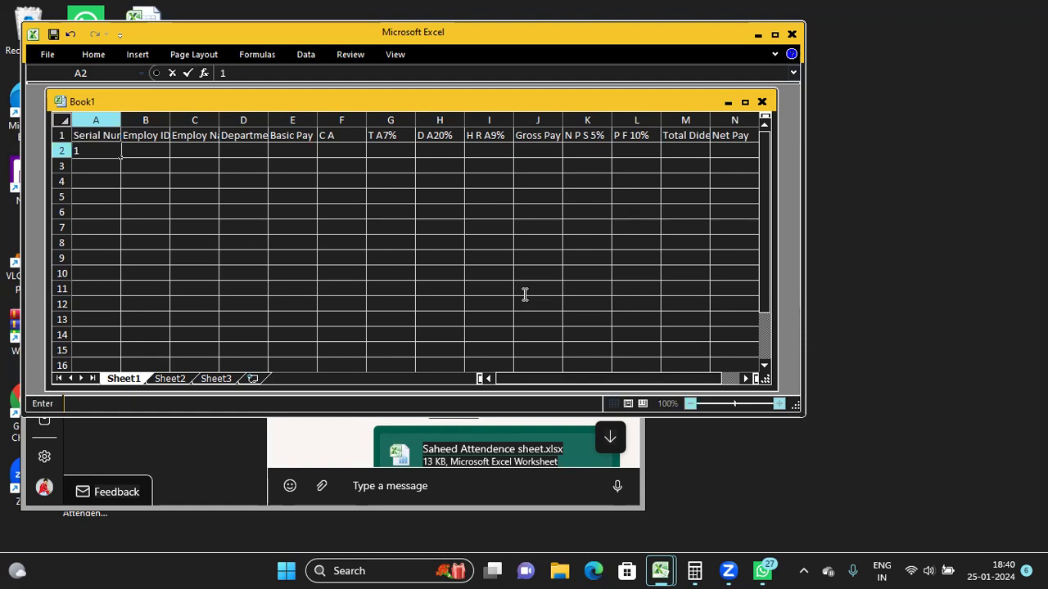
key("Tab")
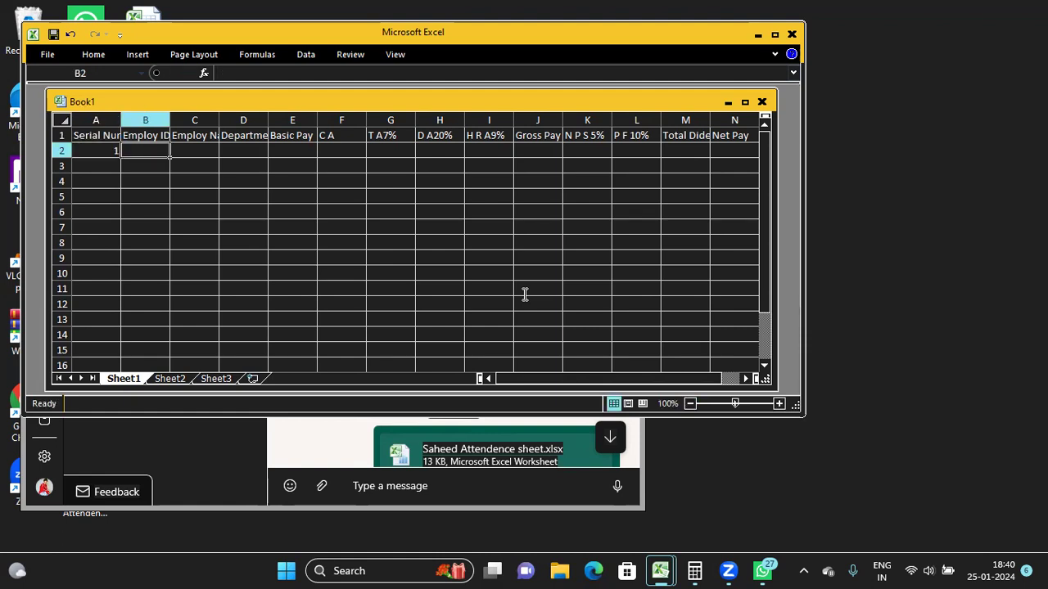
type("1234")
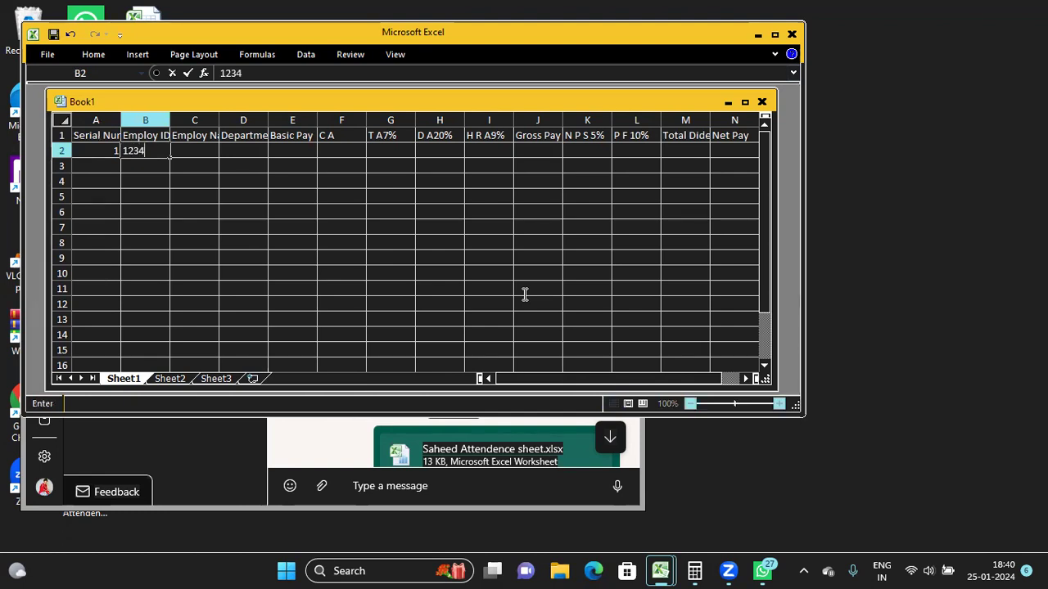
key("Tab")
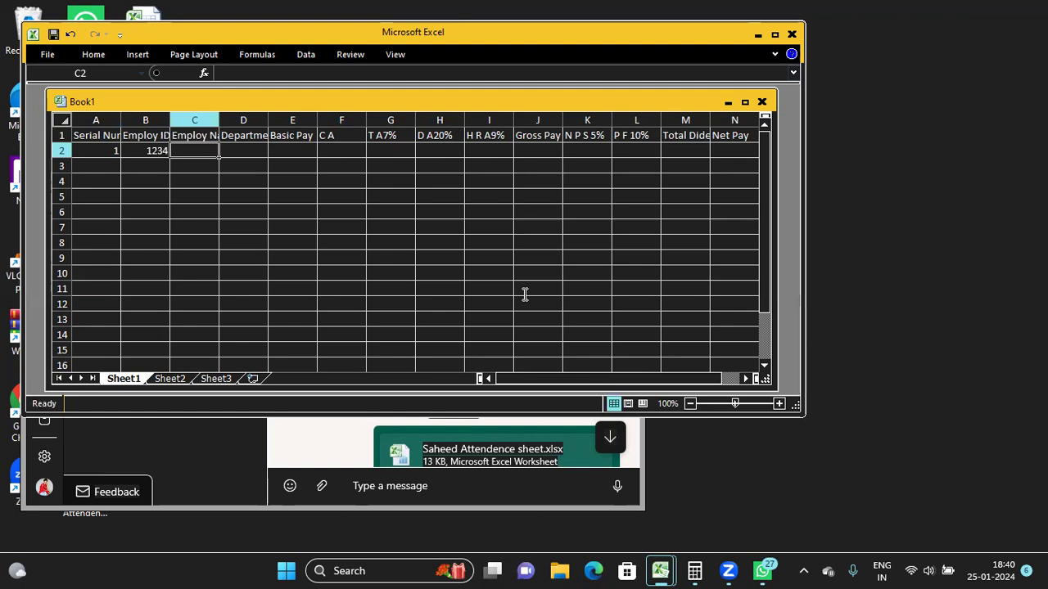
Enter the employee's name in cell C2 of the first record
type("Raj")
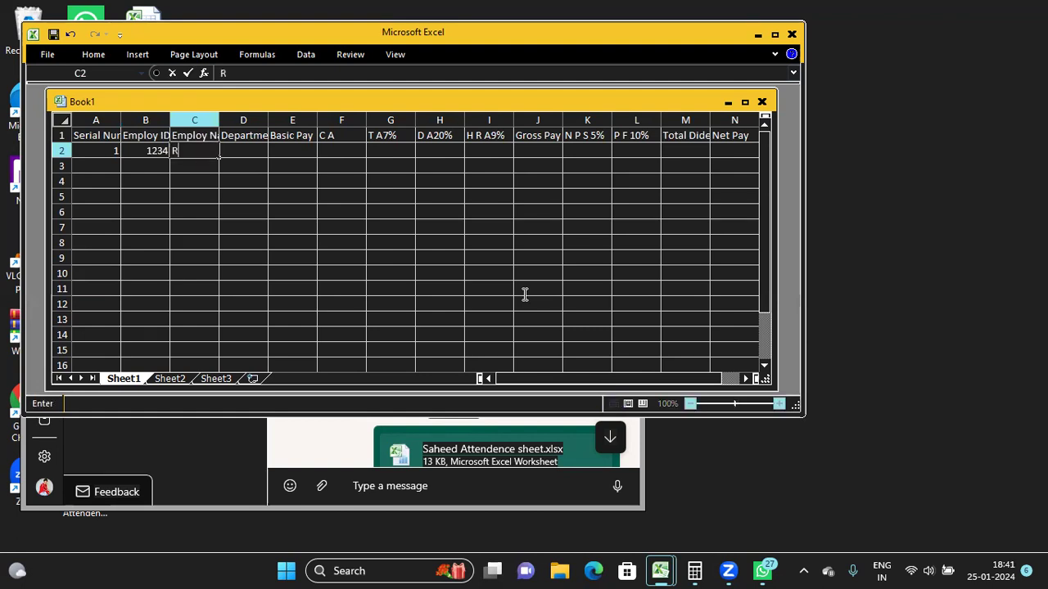
type("v")
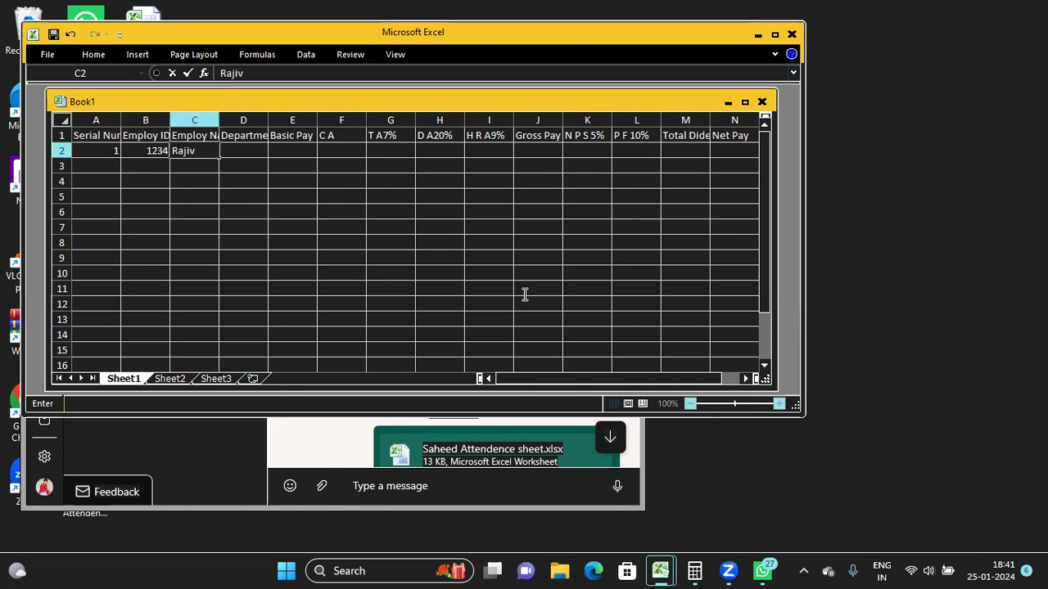
key("Tab")
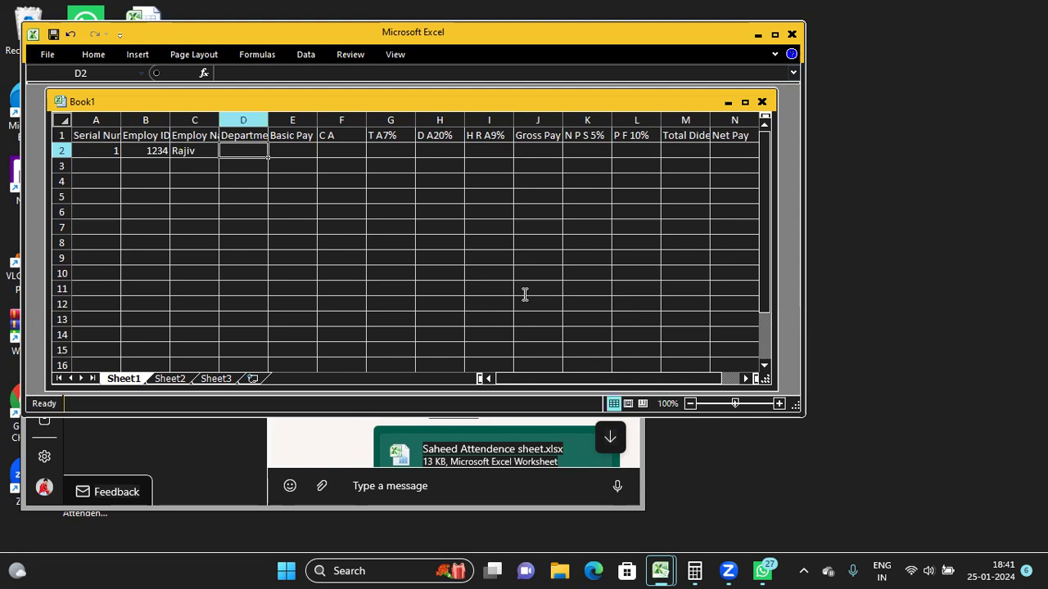
Enter 30000 in cell D2 under the Departments header and check the entry
type("d")
key("BackSpace")
type("2")
key("BackSpace")
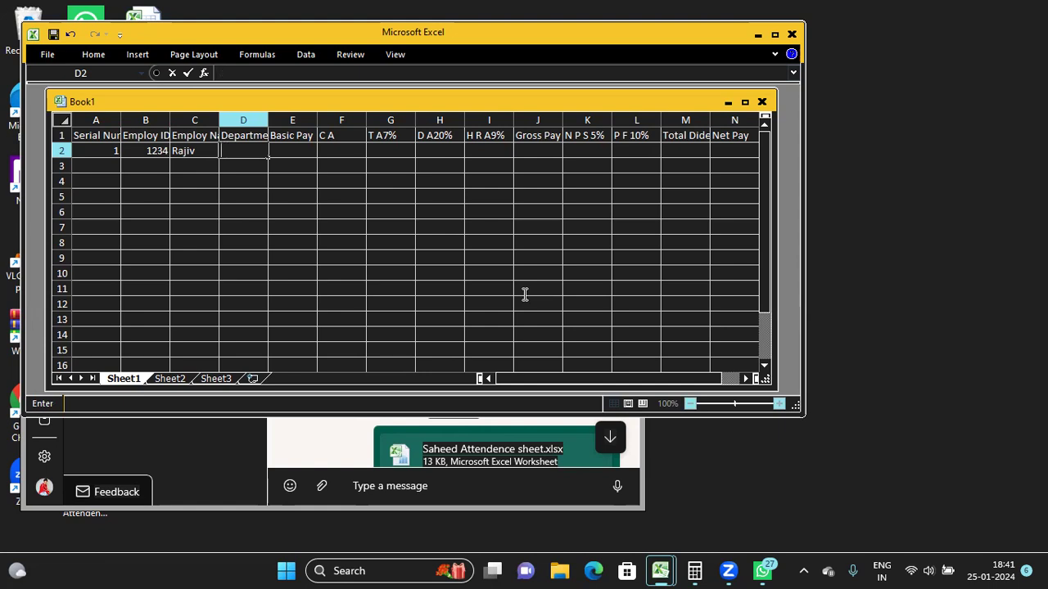
type("30000")
key("Tab")
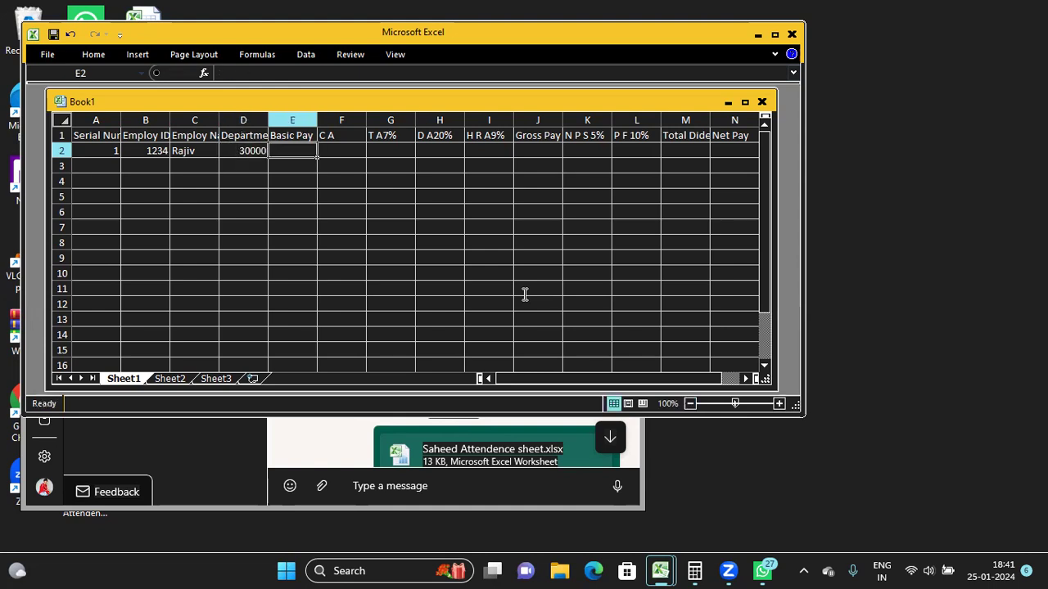
key("Left")
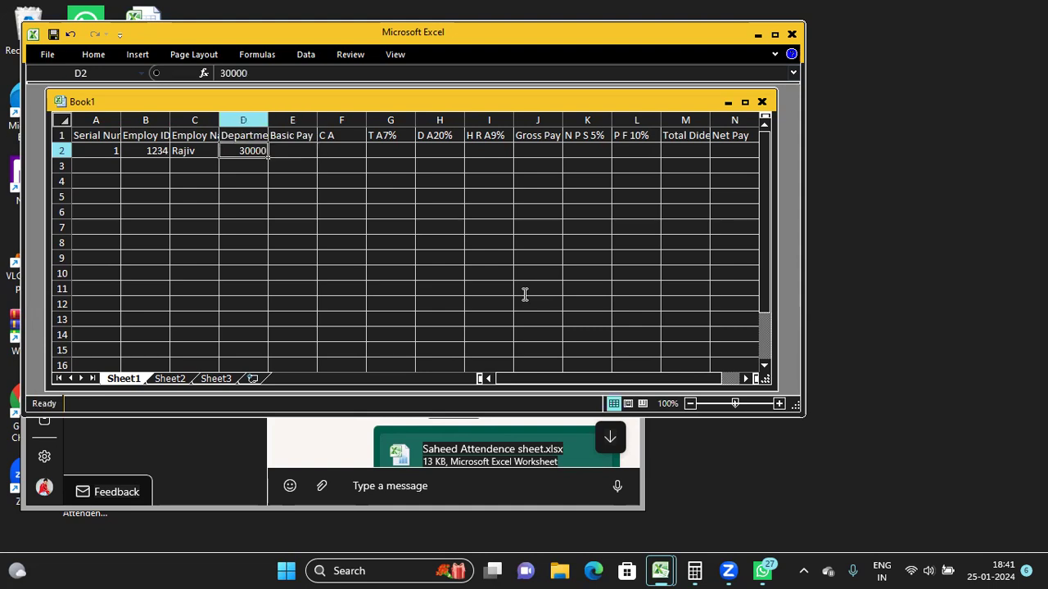
key("Right")
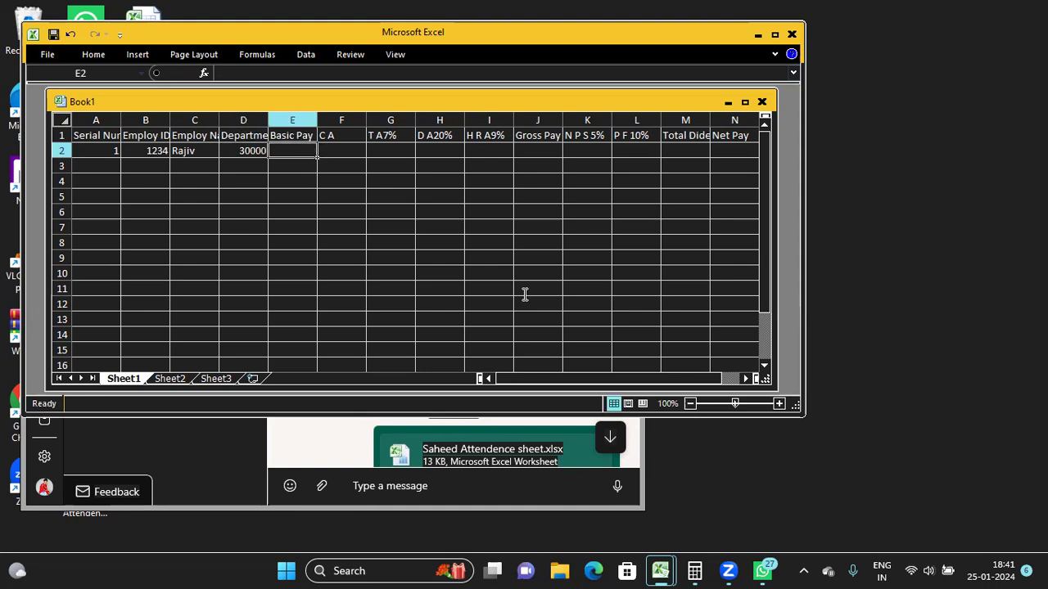
Enter 620 in cell E2 under the Basic Pay header and check the entry
type("6")
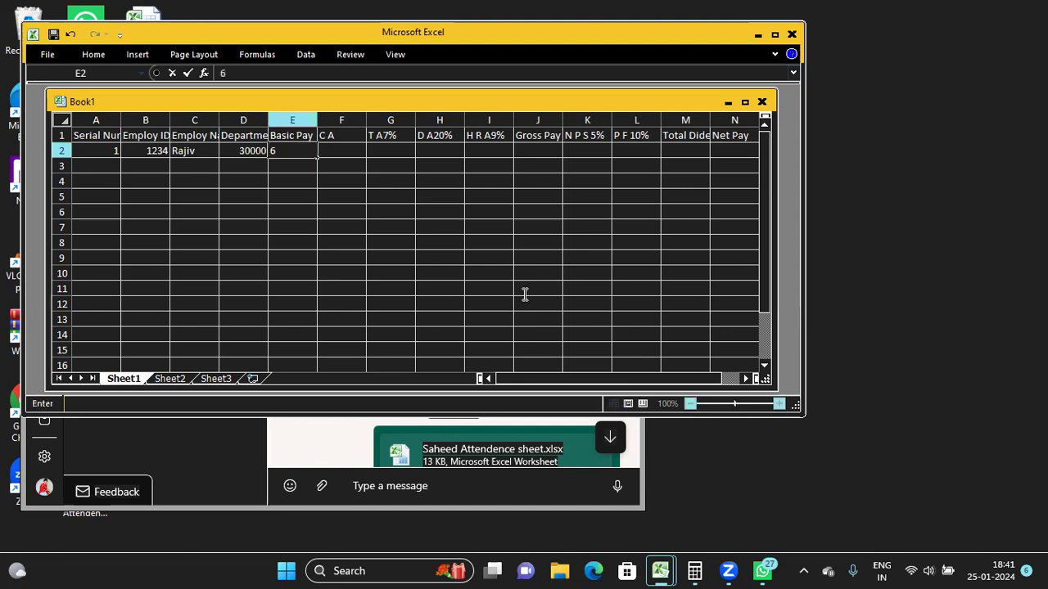
type("3")
key("BackSpace")
type("20")
key("Tab")
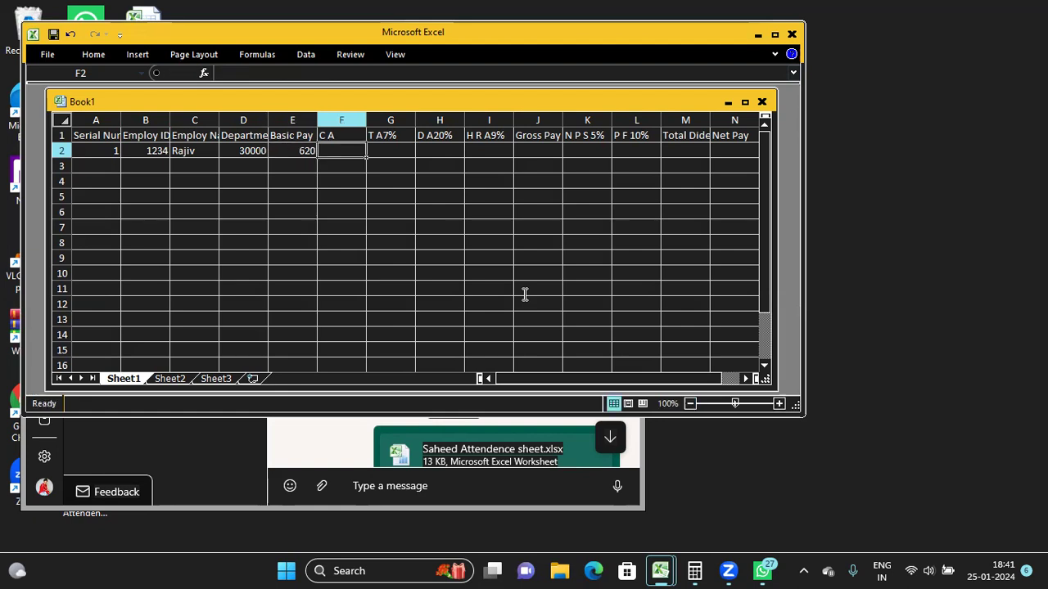
key("Left")
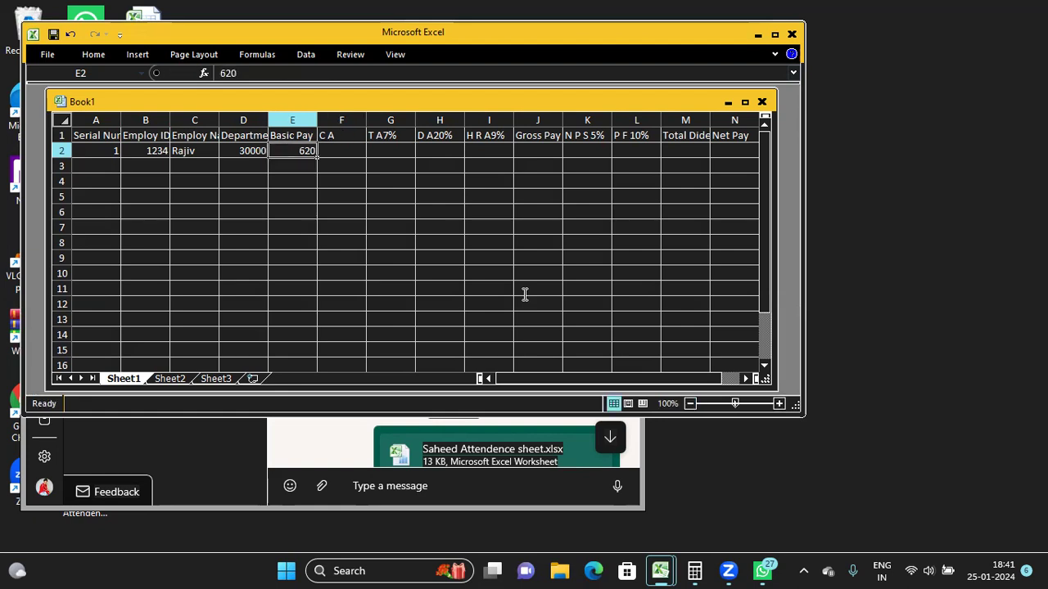
Check the Departments header and replace the entry in cell D2 with the department "Acountent"
key("Up")
key("Left")
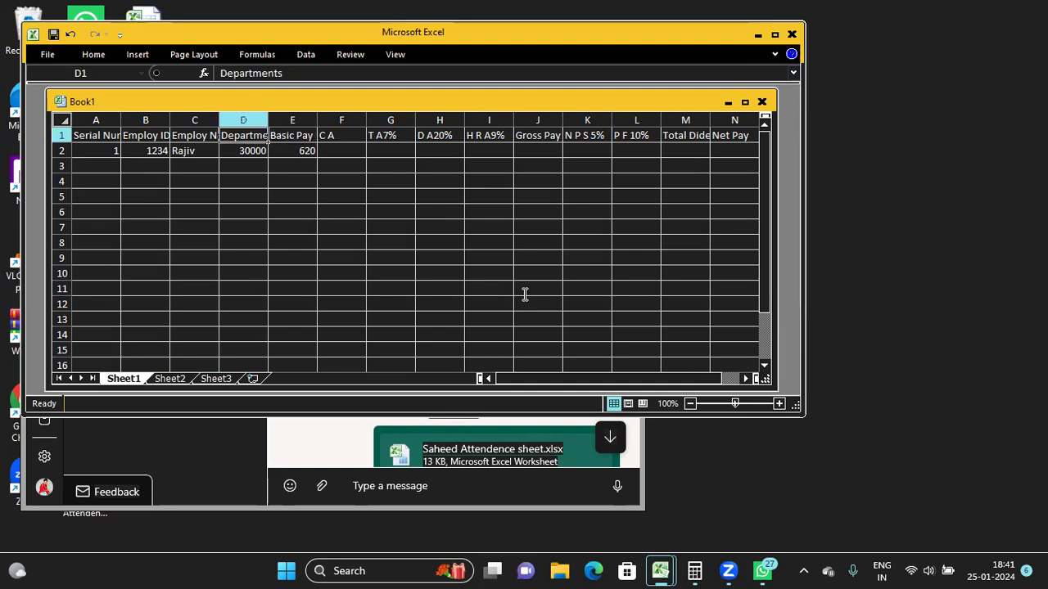
key("Down")
key("Up")
key("Down")
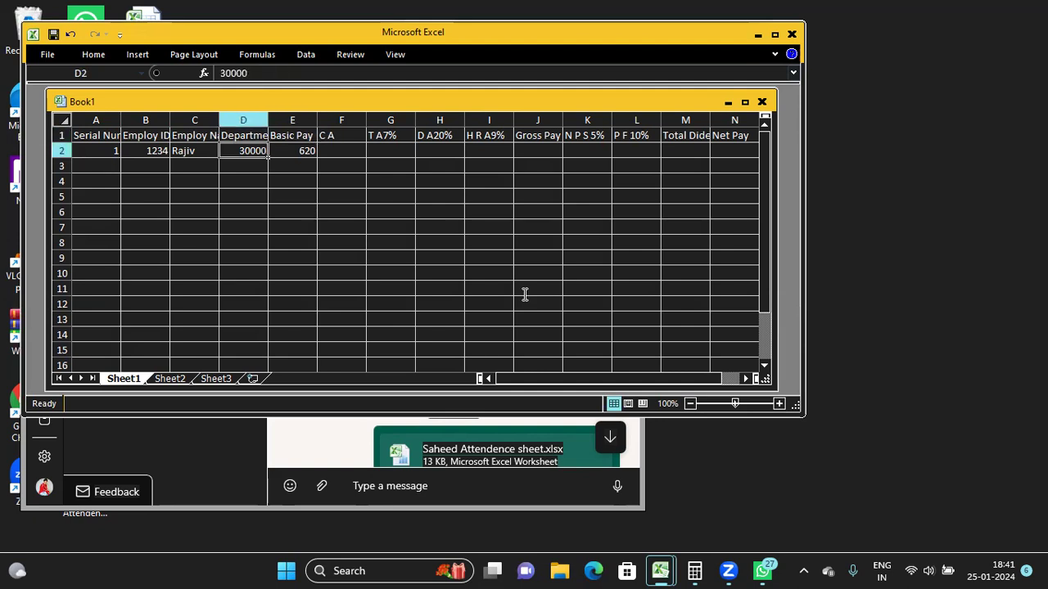
key("BackSpace")
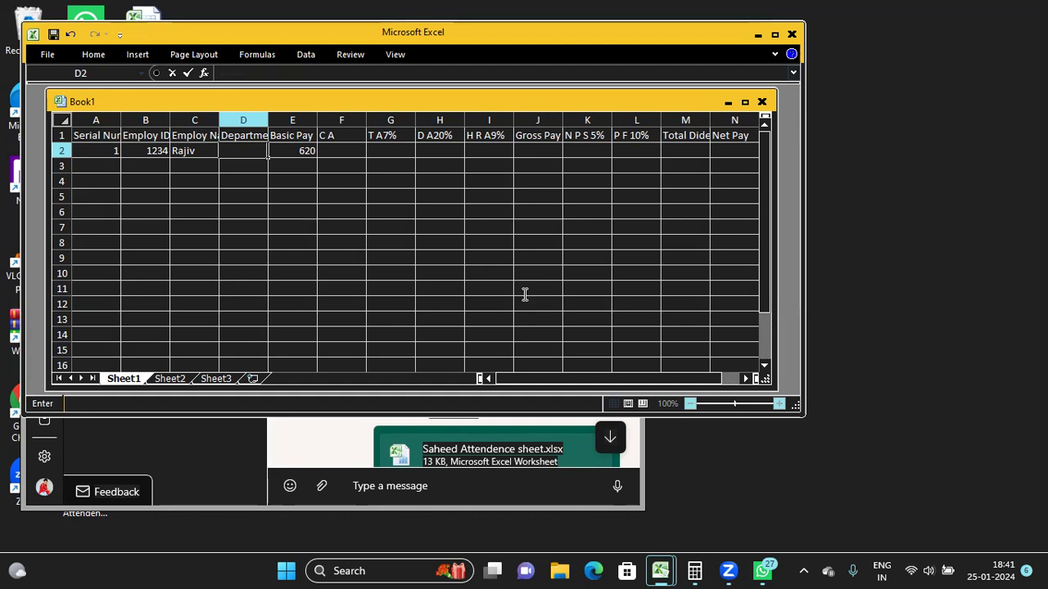
type("Acountent")
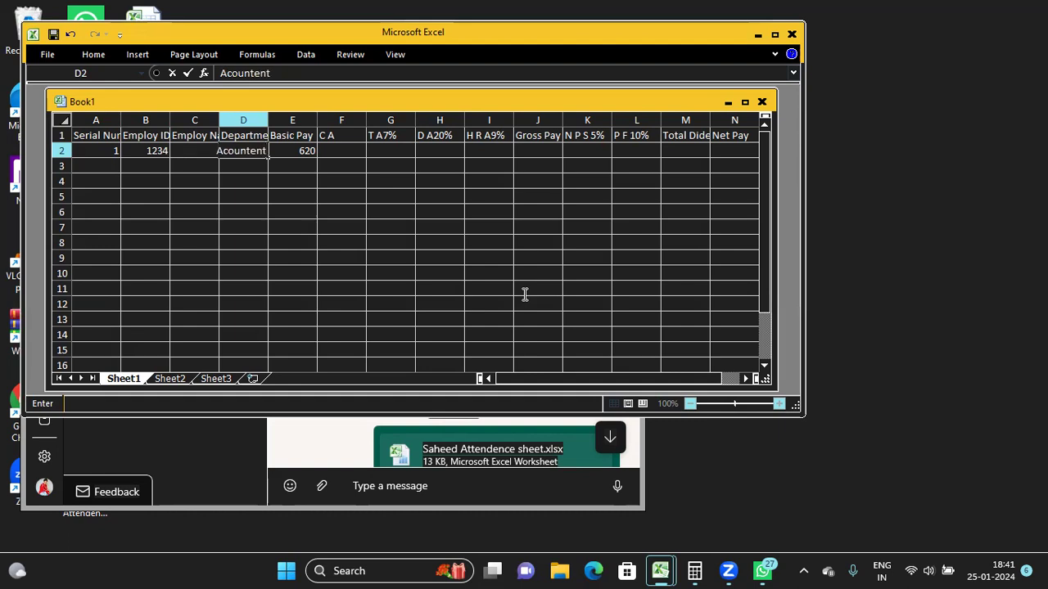
key("Tab")
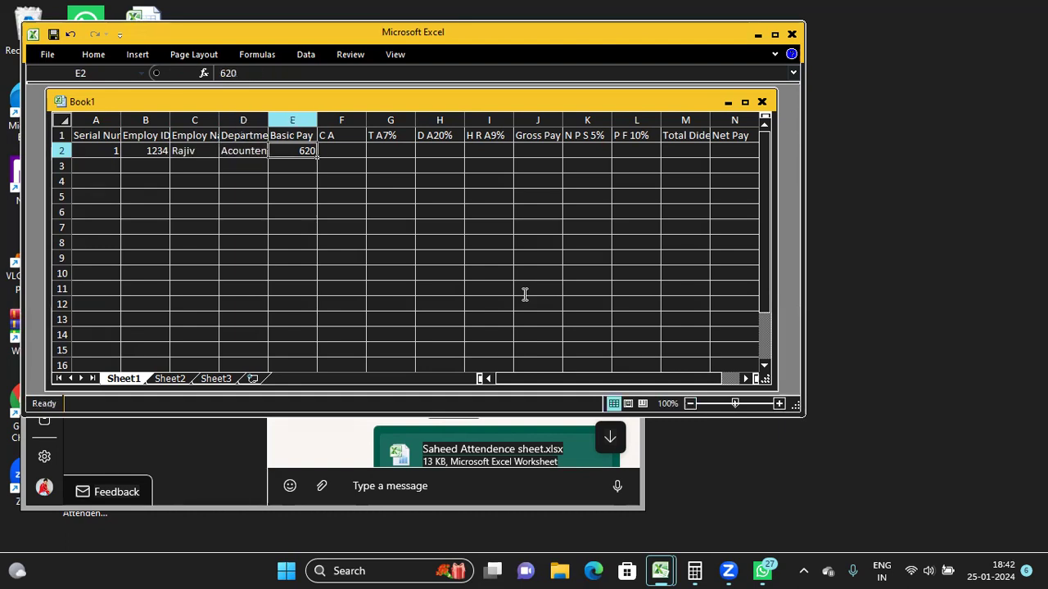
Replace the Basic Pay entry in cell E2 with 30000
key("BackSpace")
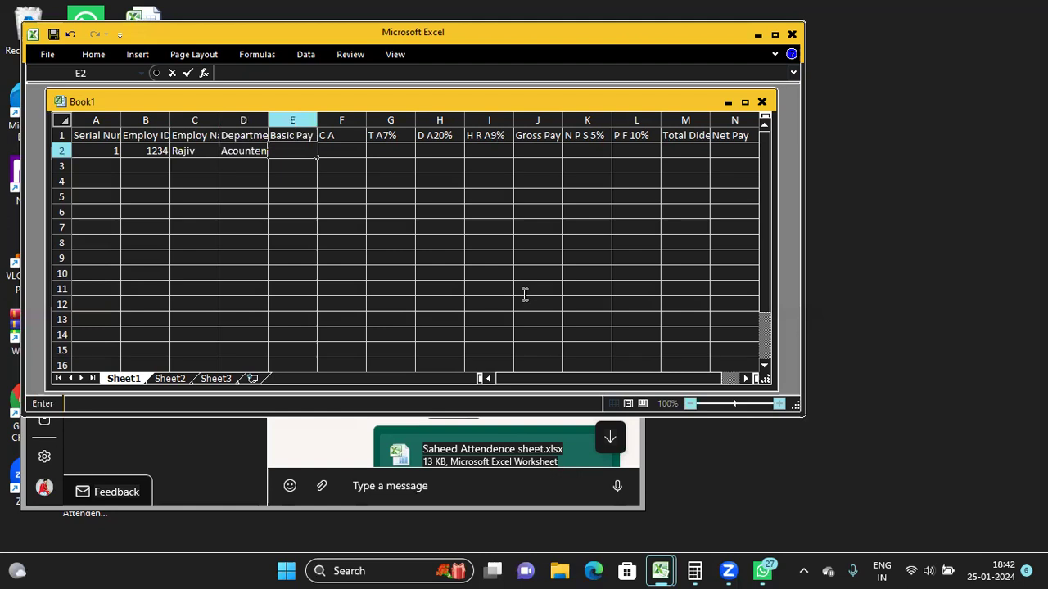
type("30000")
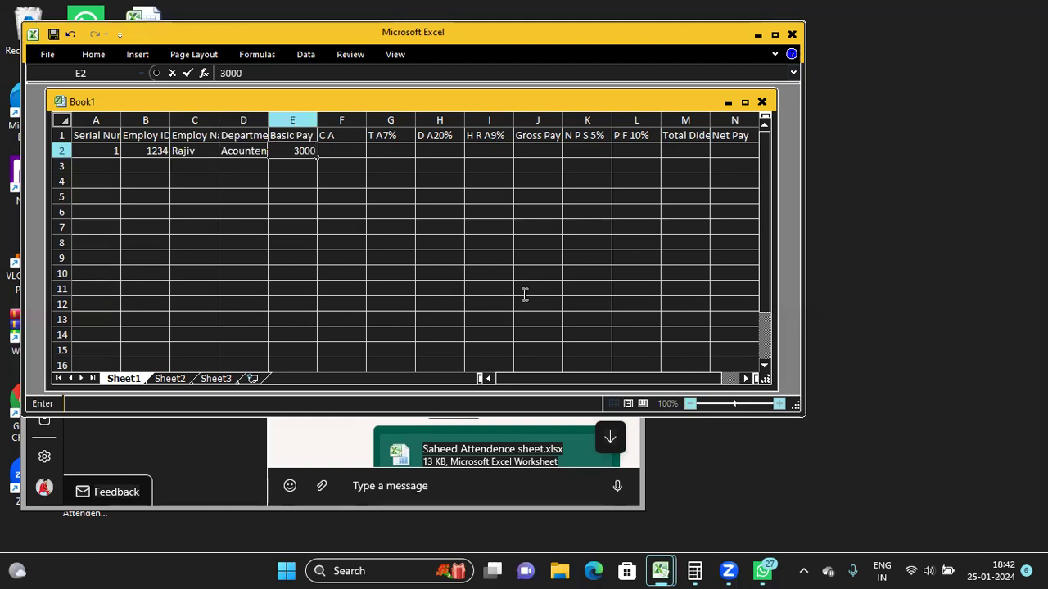
key("Tab")
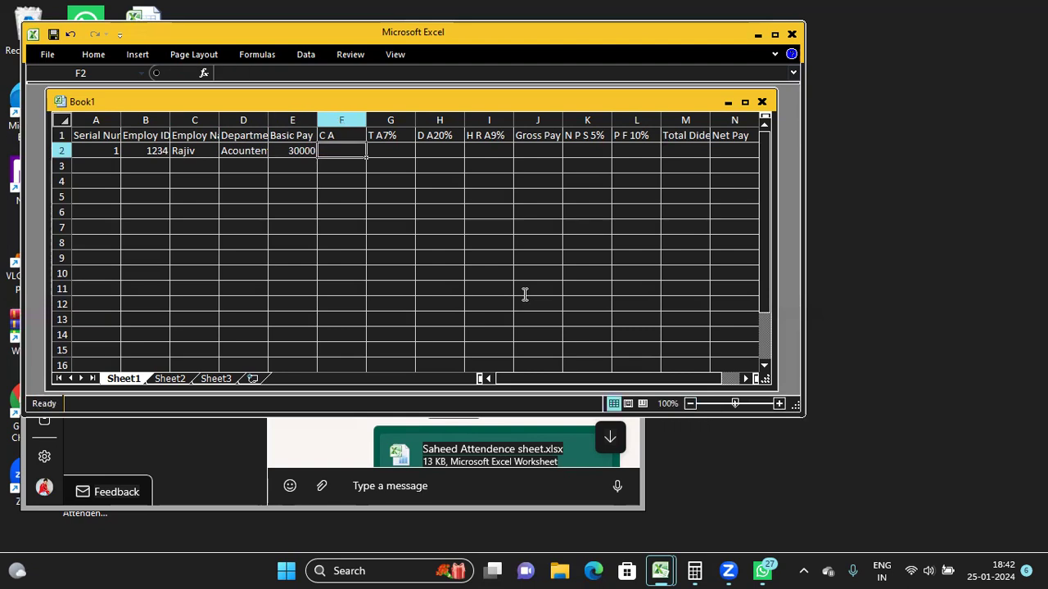
Enter 620 as the C A amount in cell F2 and review the record back to cell A2
key("Up")
key("Down")
type("6")
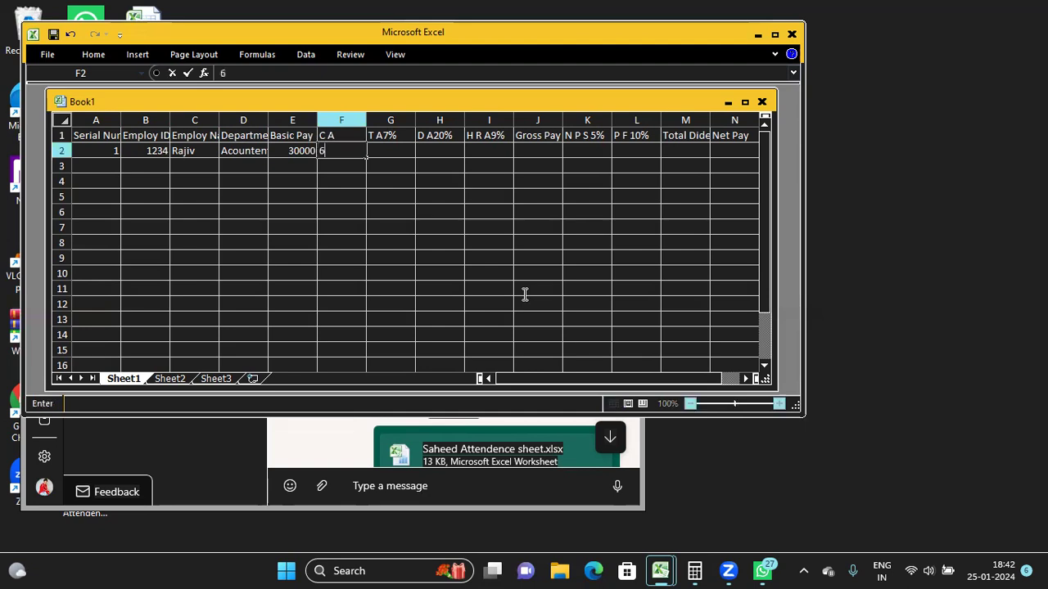
type("20")
key("Tab")
key("Left")
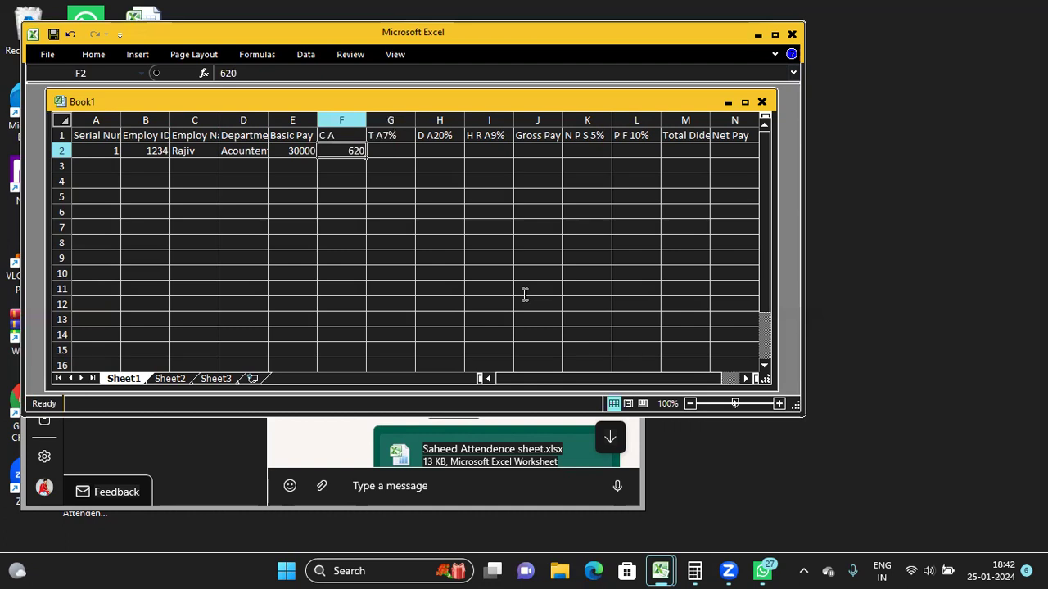
key("Left")
key("Left")
key("Left")
key("Left")
key("Left")
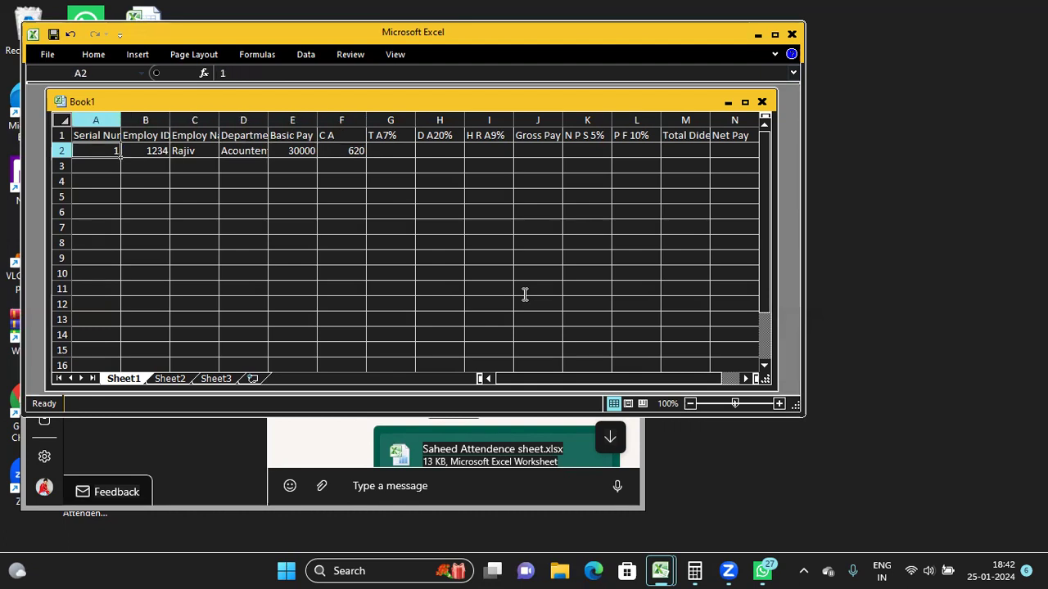
Review the first employee's entries and their headers from Employ ID in column B through T A7% in column G
key("Right")
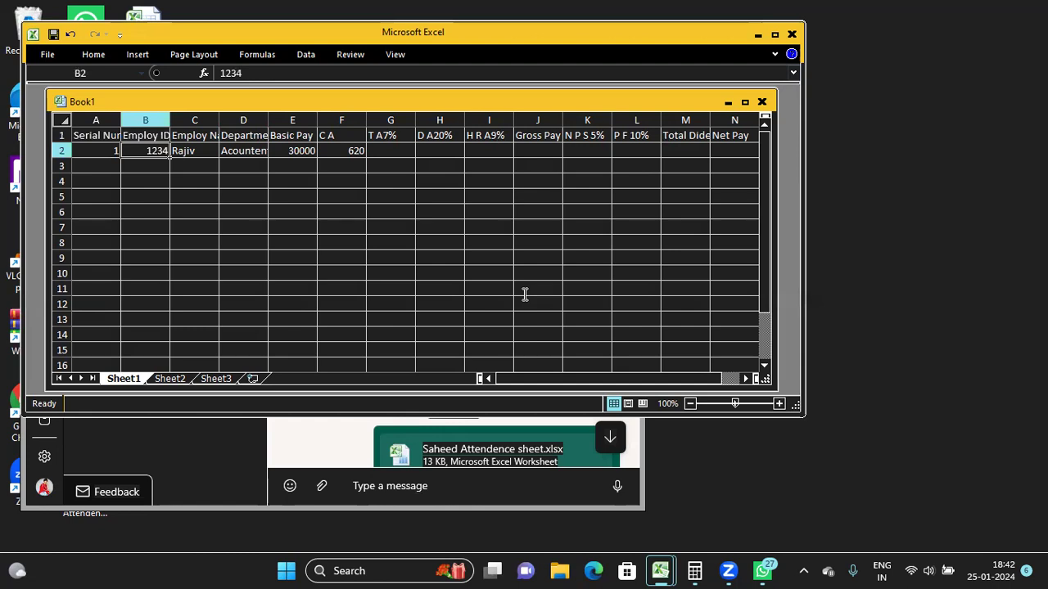
key("Up")
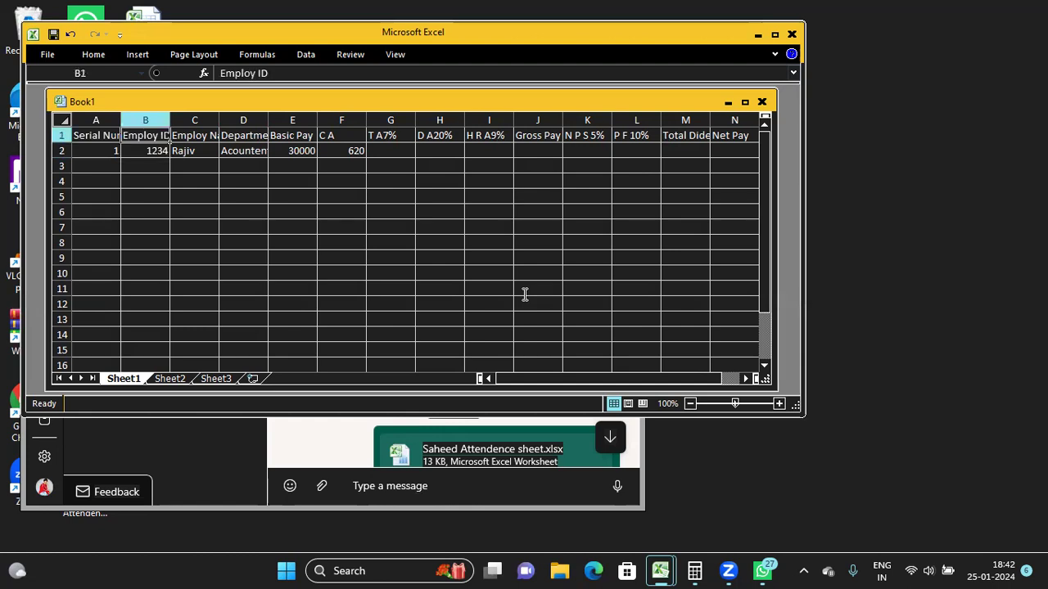
key("Right")
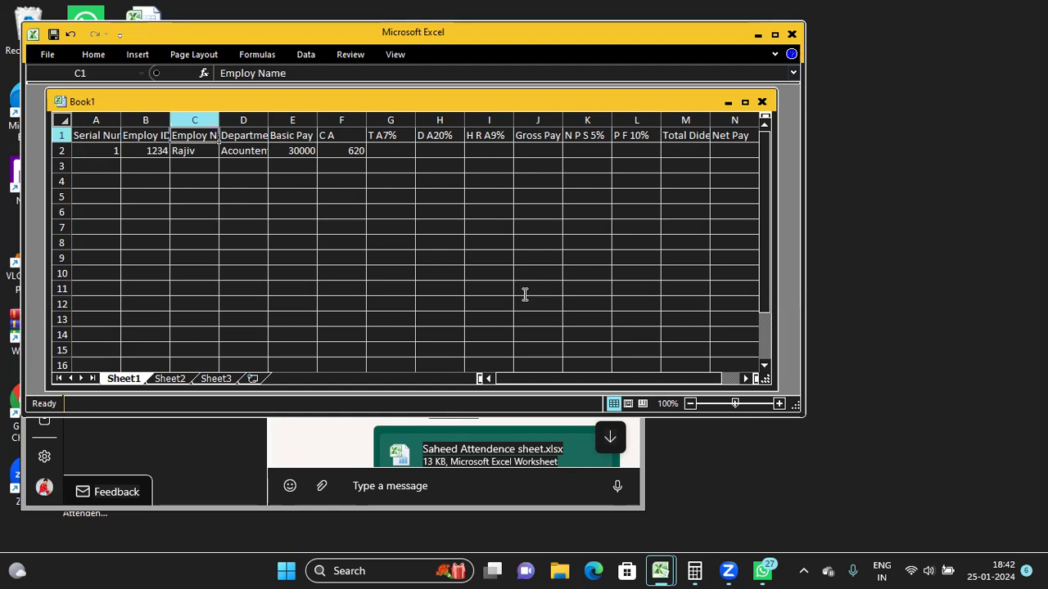
key("Down")
key("Right")
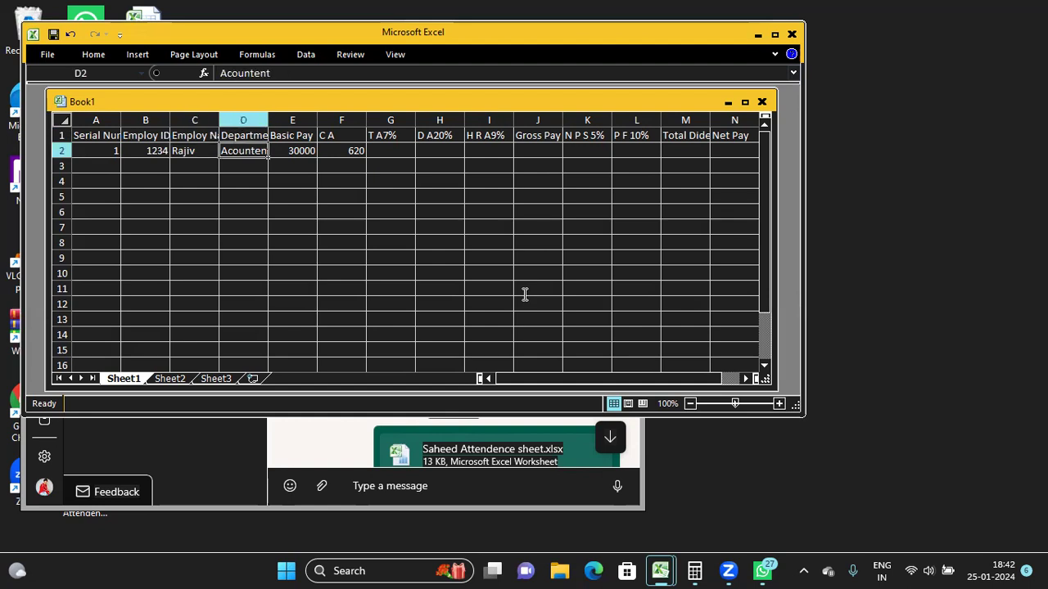
key("Right")
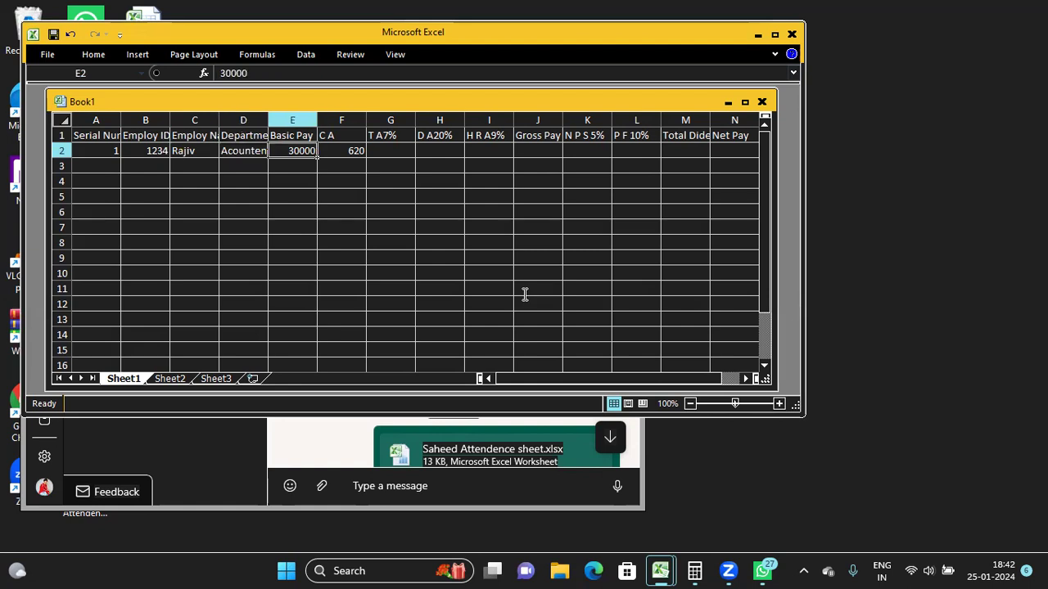
key("Right")
key("Up")
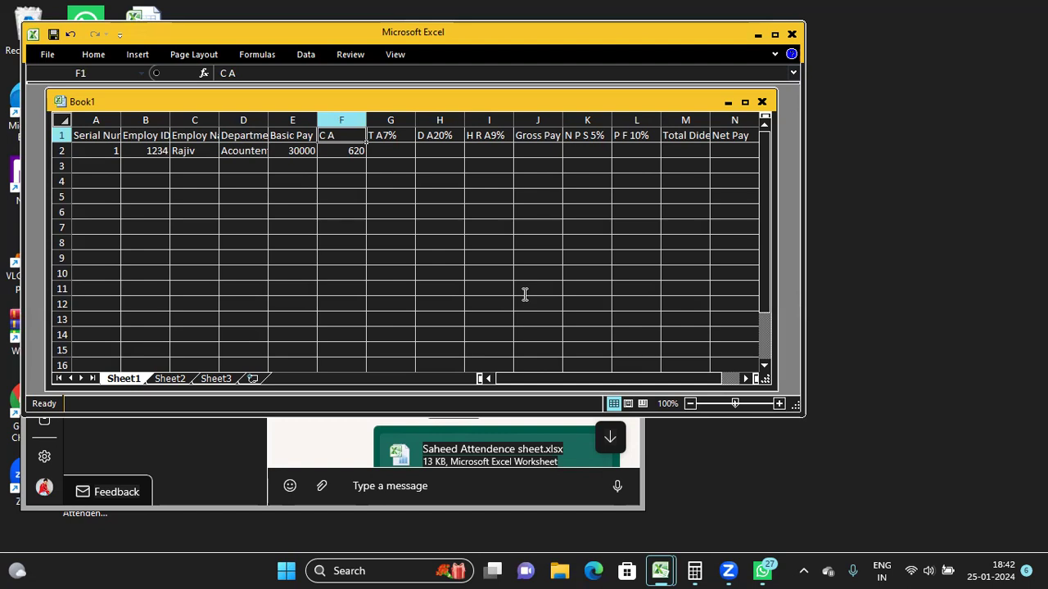
key("Down")
key("Up")
key("Right")
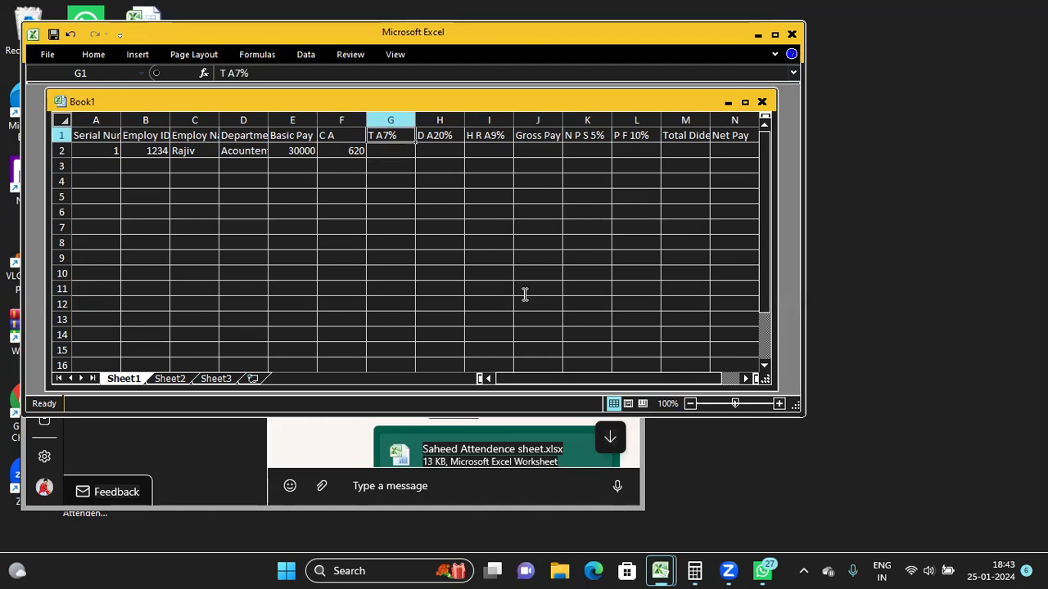
key("Down")
key("Up")
Calculate the T A amount in cell G2 as 7% of Basic Pay with the formula =E2*7% and check the entry
key("Left")
key("Left")
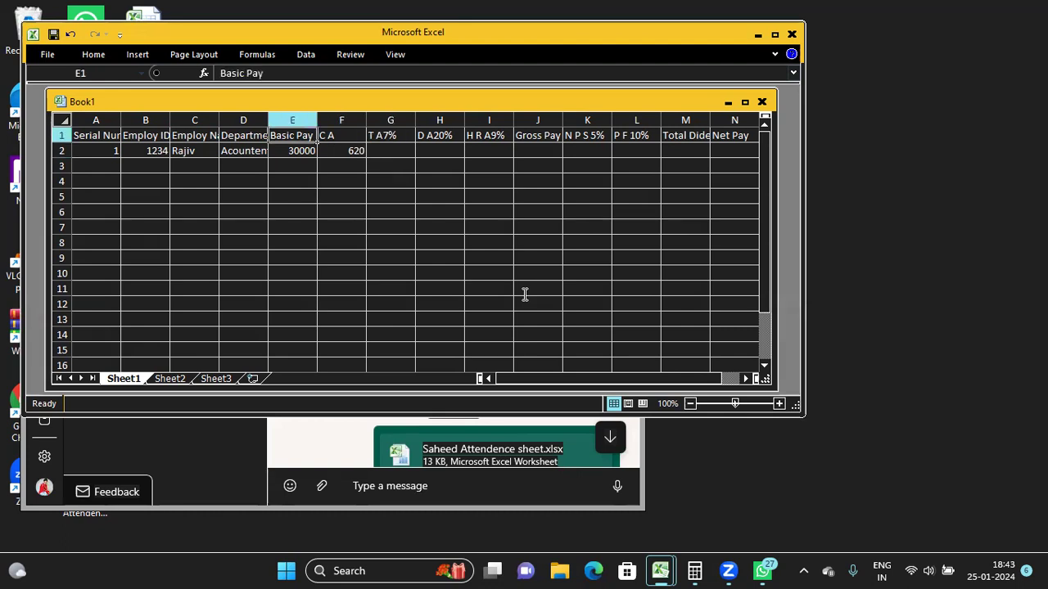
key("Down")
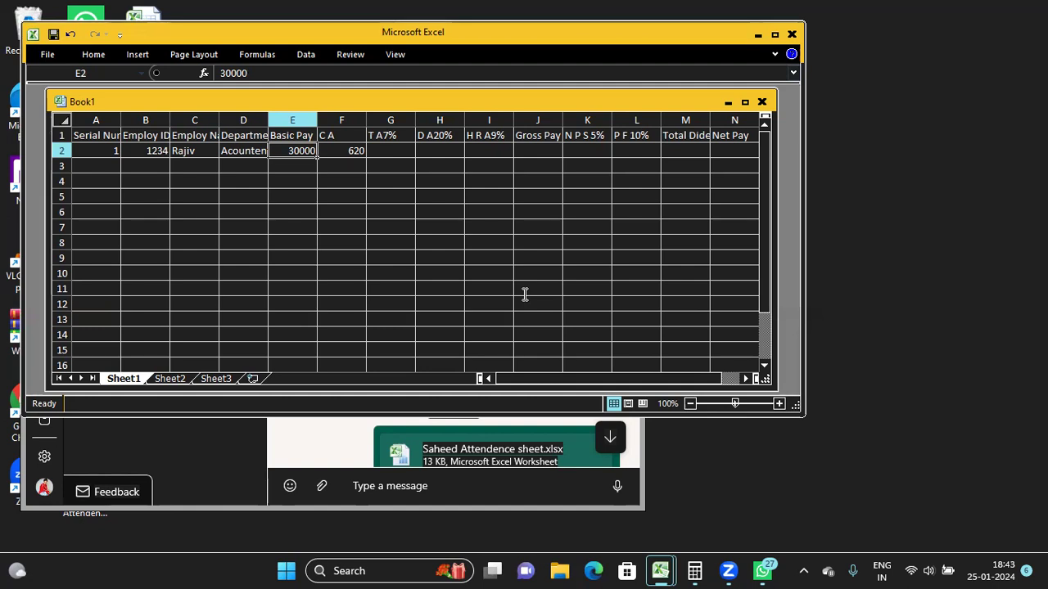
key("Right")
key("Right")
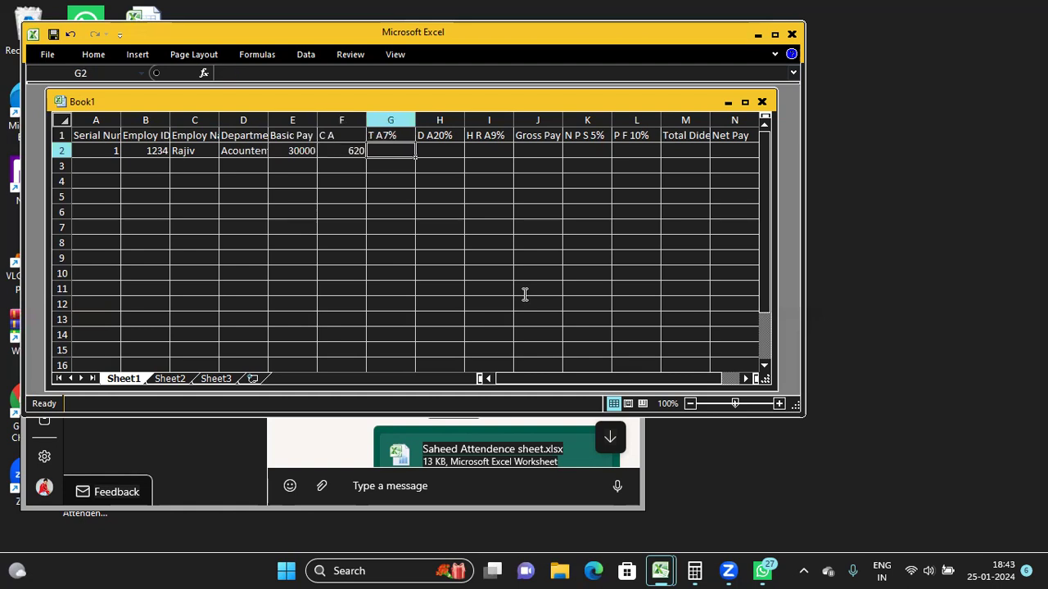
type("=")
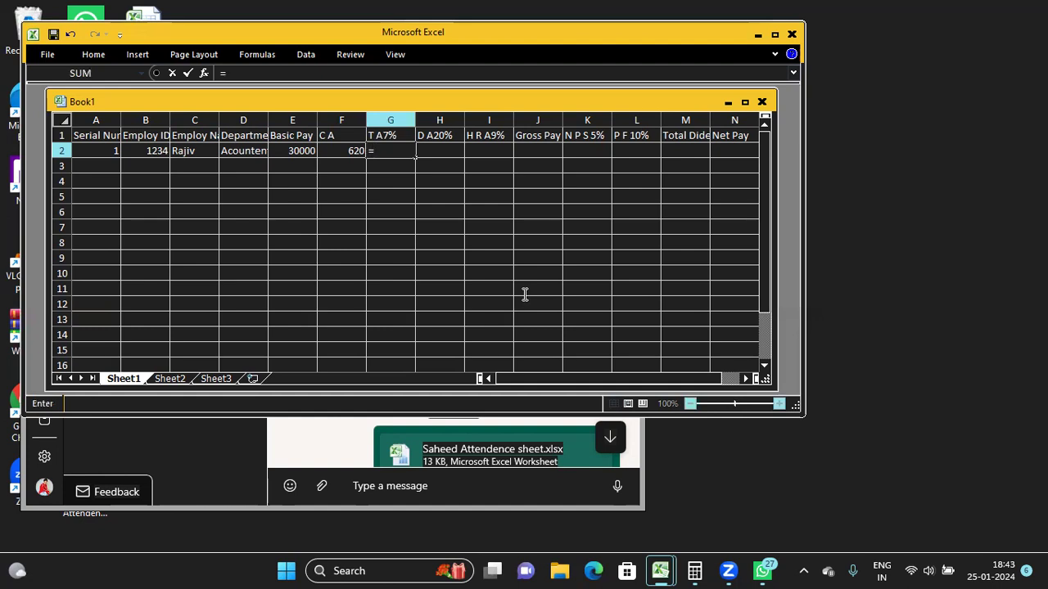
type("e")
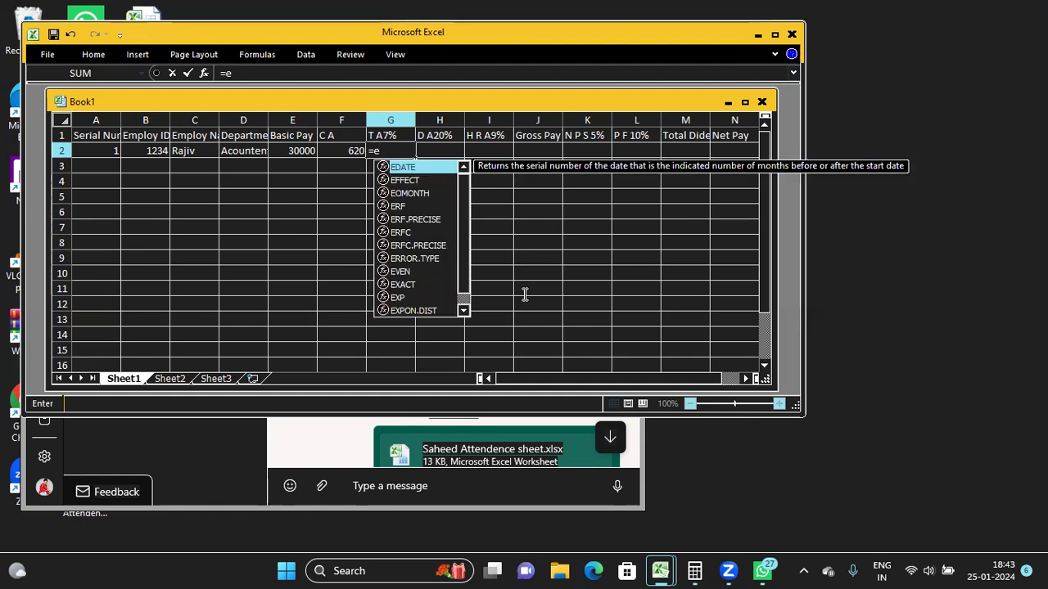
type("2")
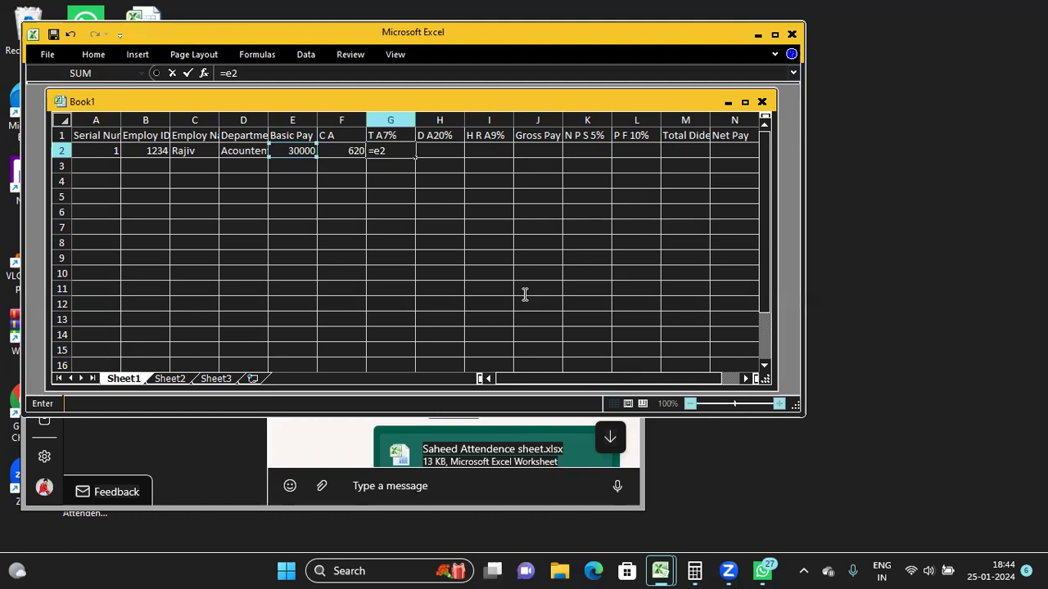
type("*")
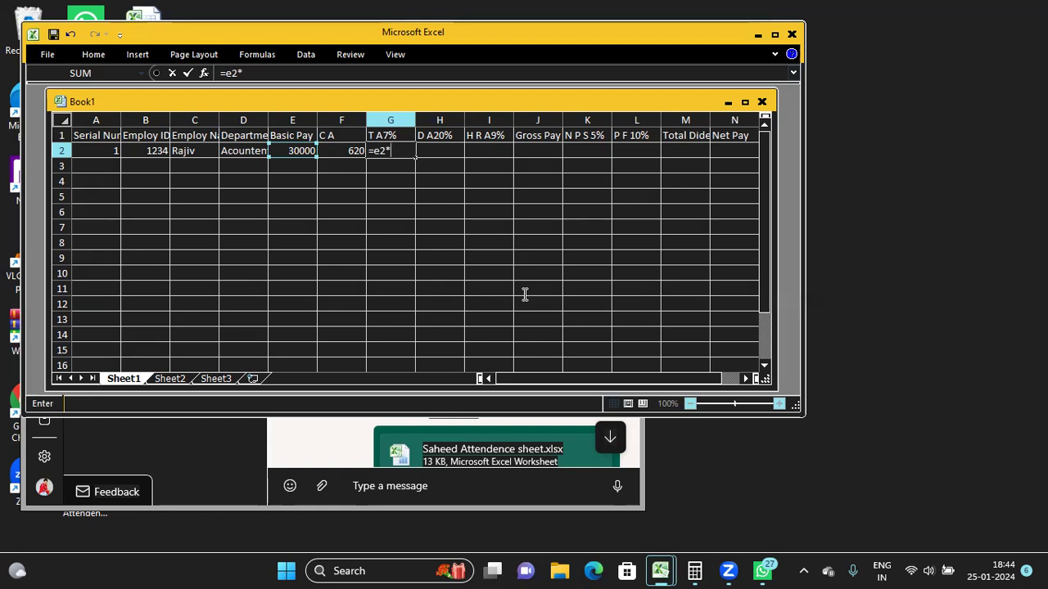
type("7")
type("%")
key("Return")
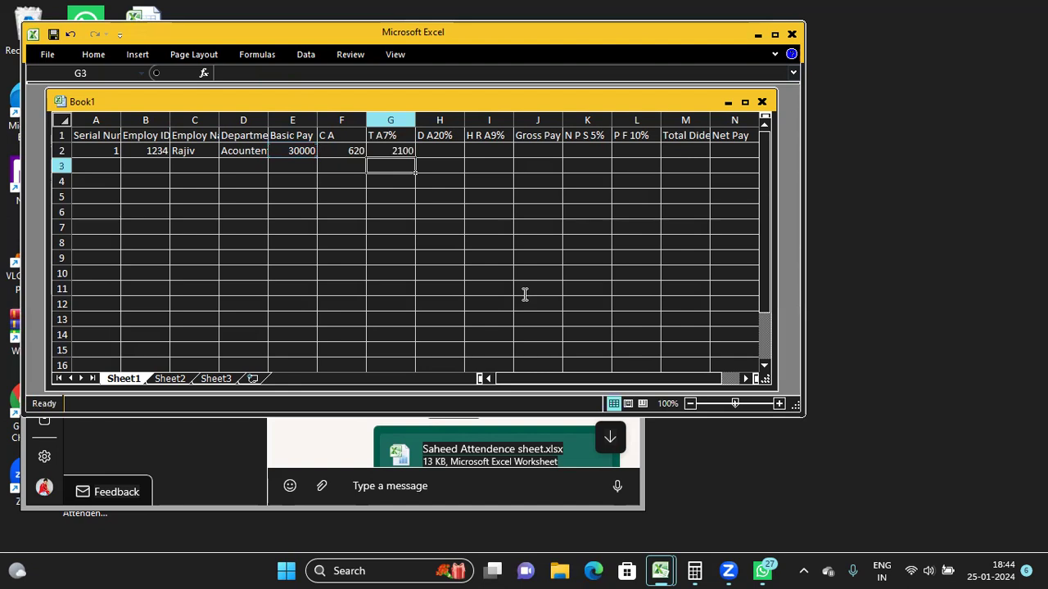
key("Up")
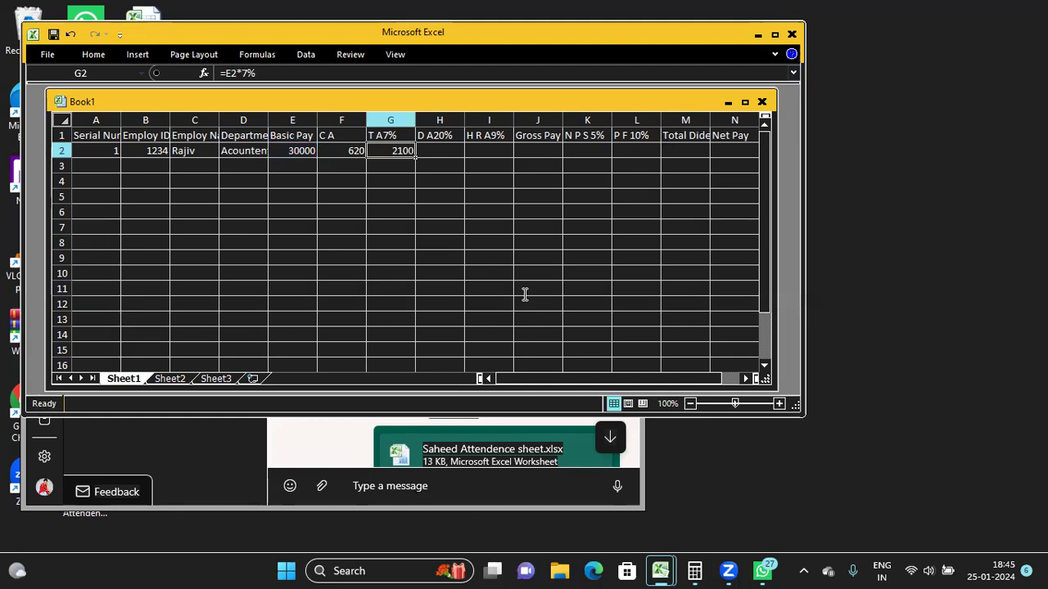
Calculate the D A amount in cell H2 as 20% of Basic Pay with the formula =E2*20%
key("Up")
key("Right")
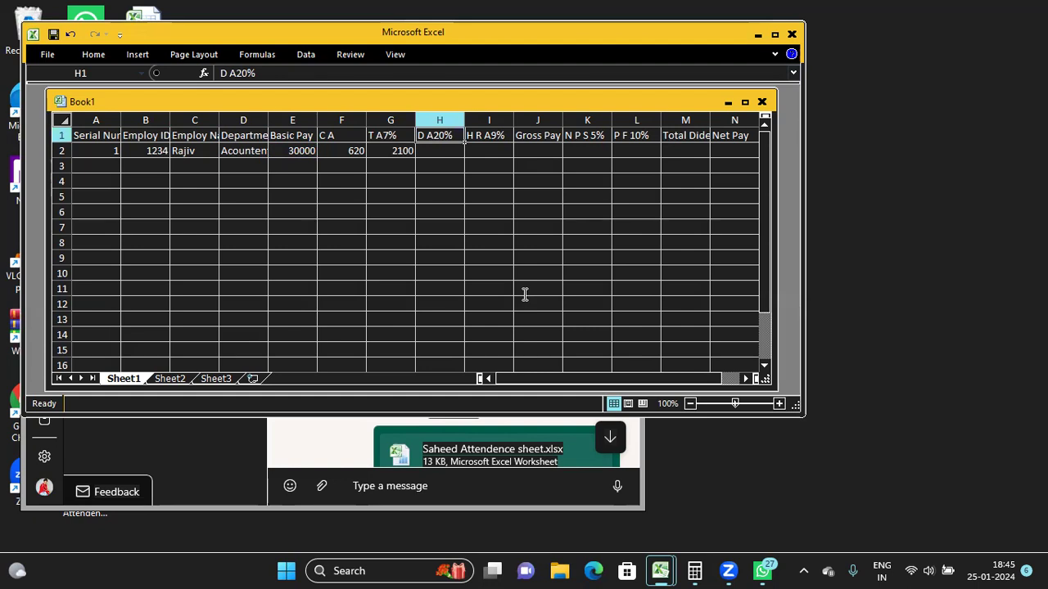
key("Down")
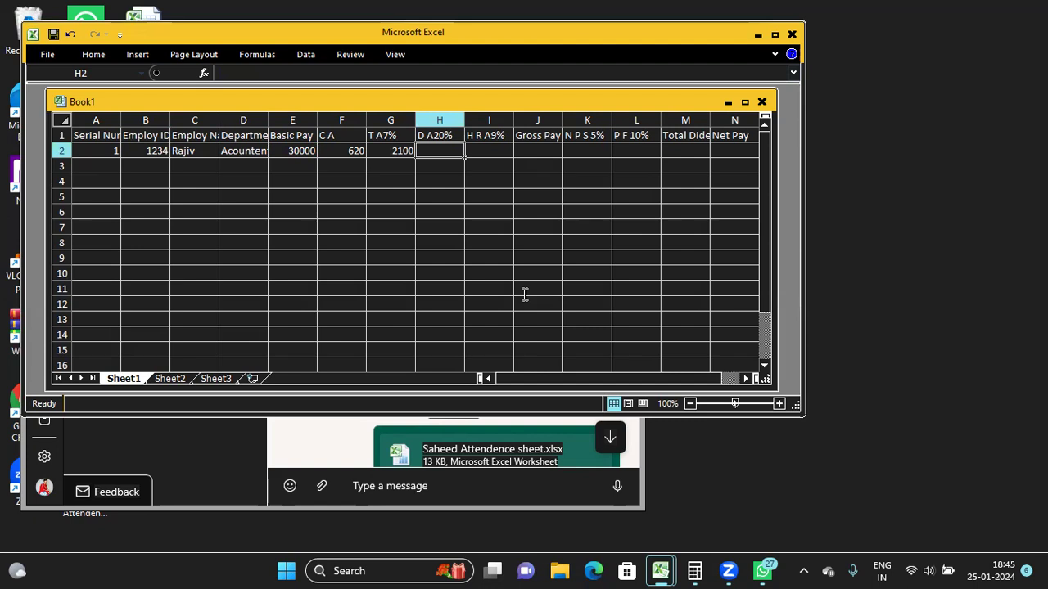
type("=")
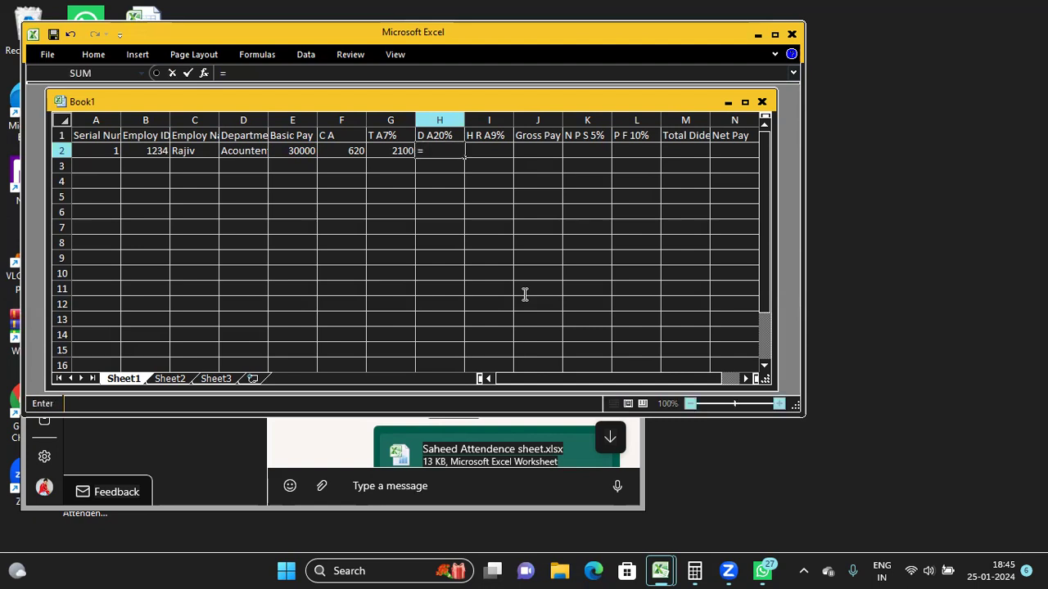
type("e")
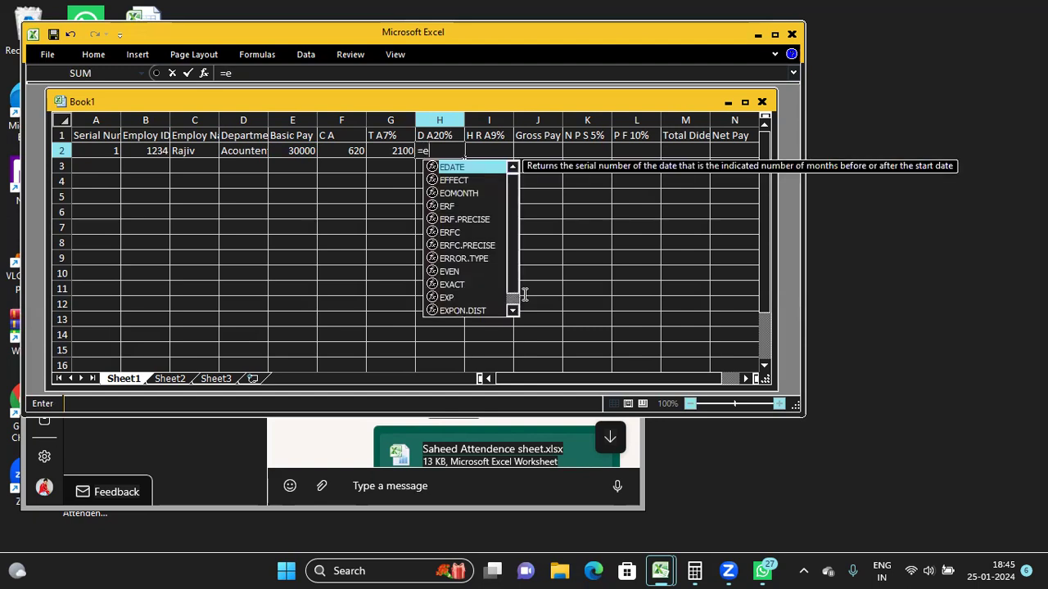
type("2(")
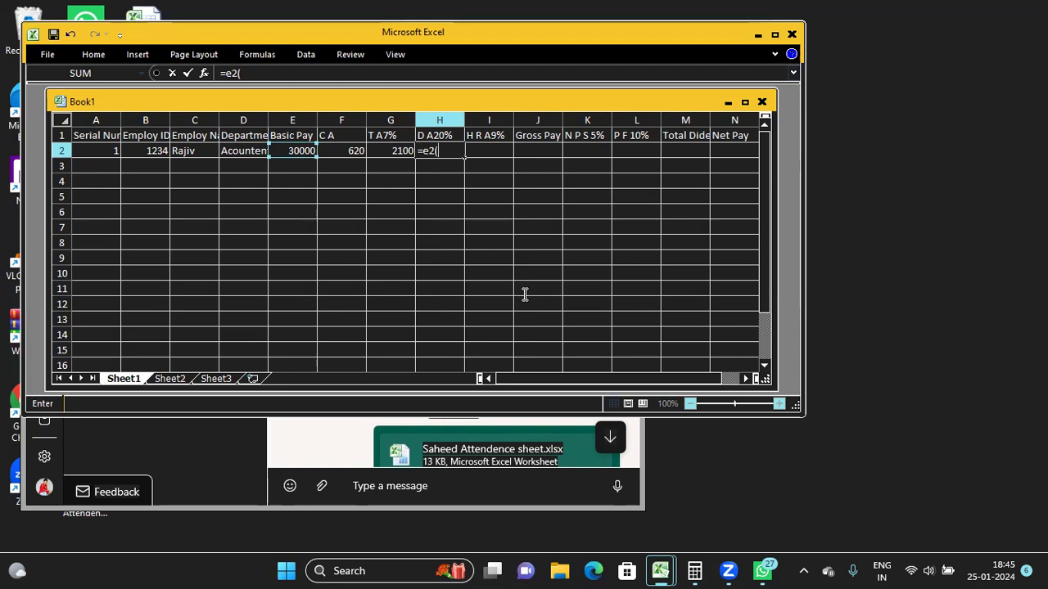
key("BackSpace")
type("*")
type("20")
type("%")
key("Return")
key("Up")
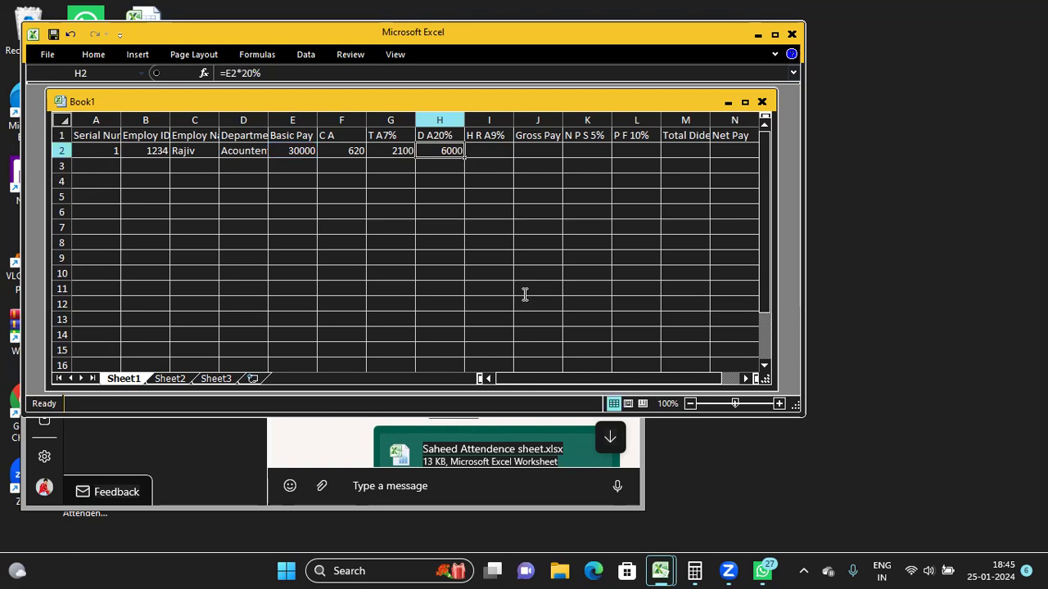
Calculate the H R A amount in cell I2 as 9% of Basic Pay with the formula =E2*9%
key("Up")
key("Down")
key("Up")
key("Right")
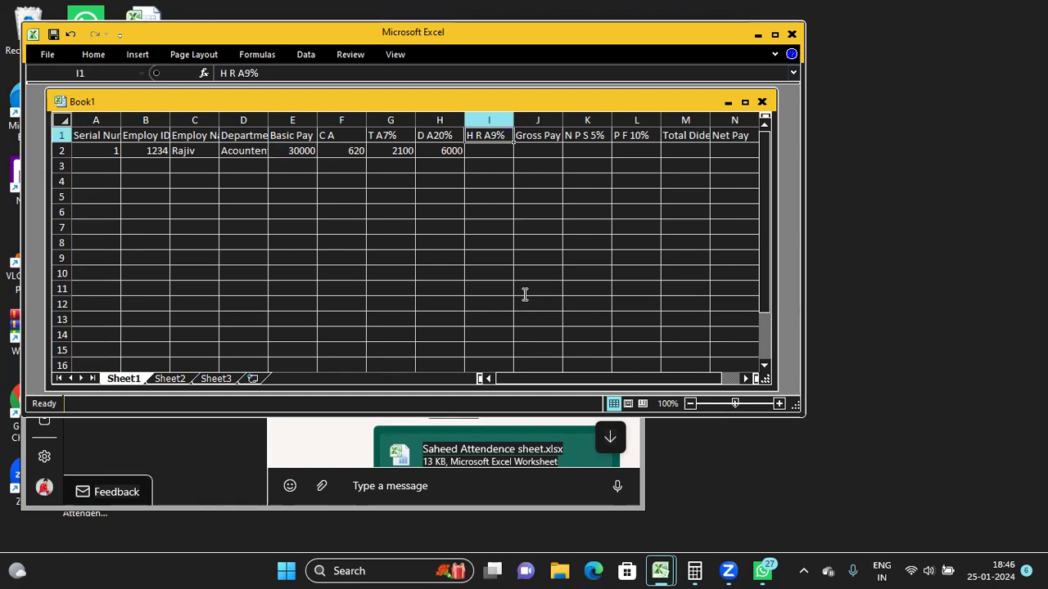
key("Down")
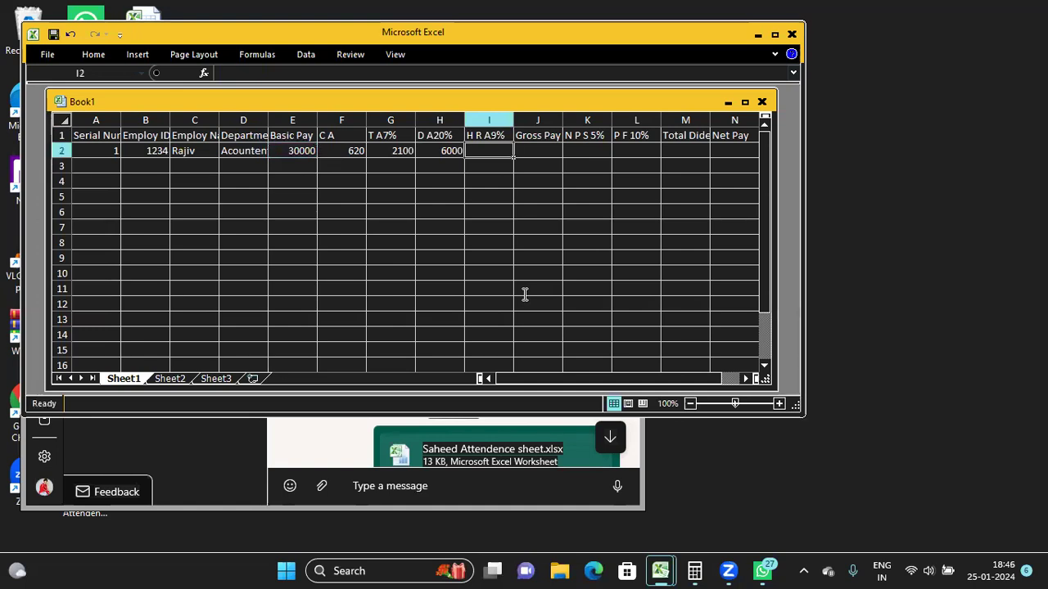
type("=")
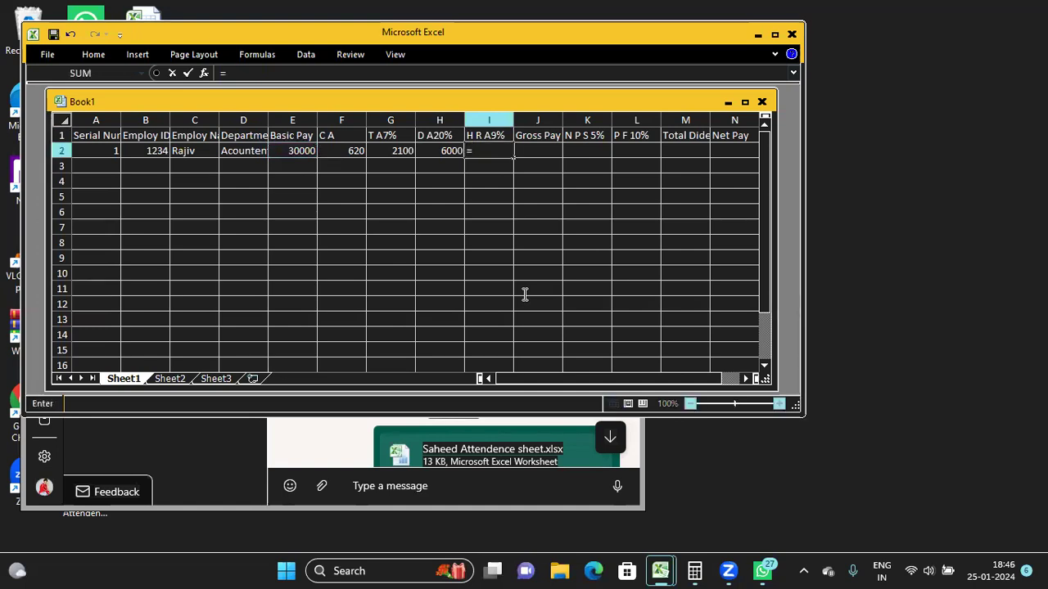
type("e2")
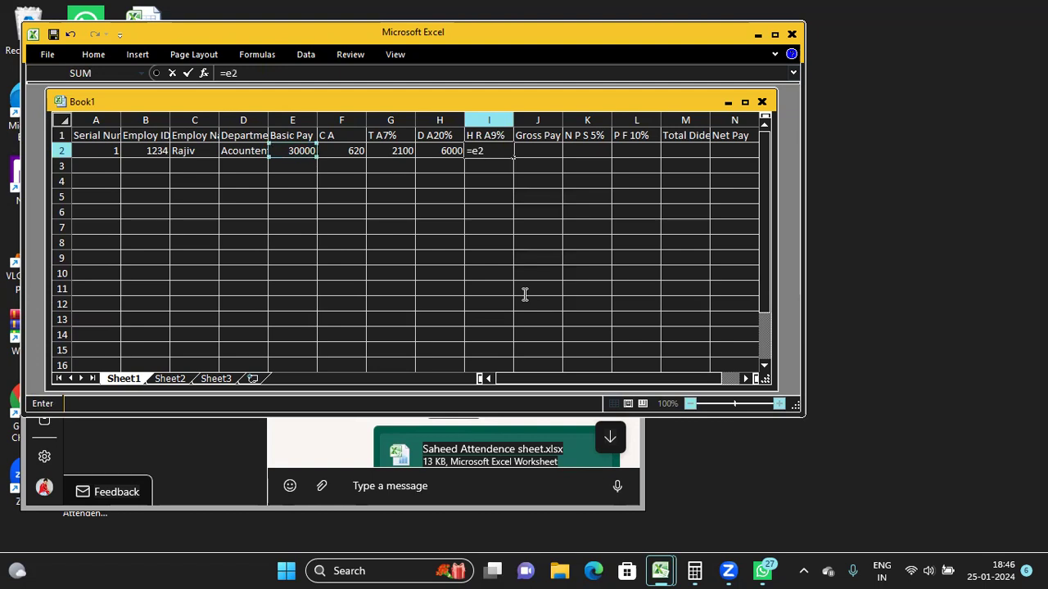
type("*9")
type("%")
key("Return")
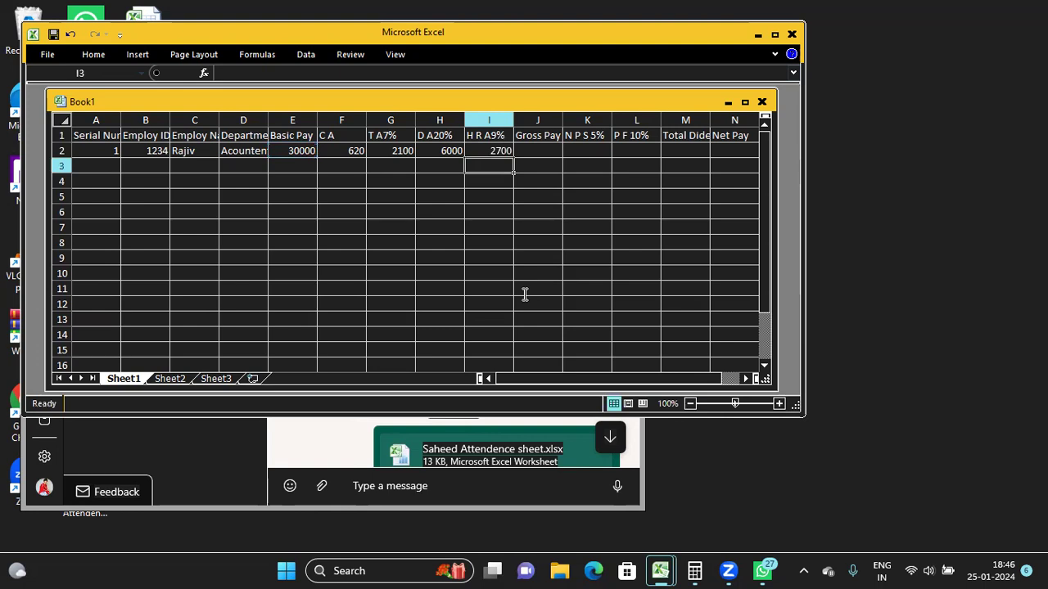
key("Up")
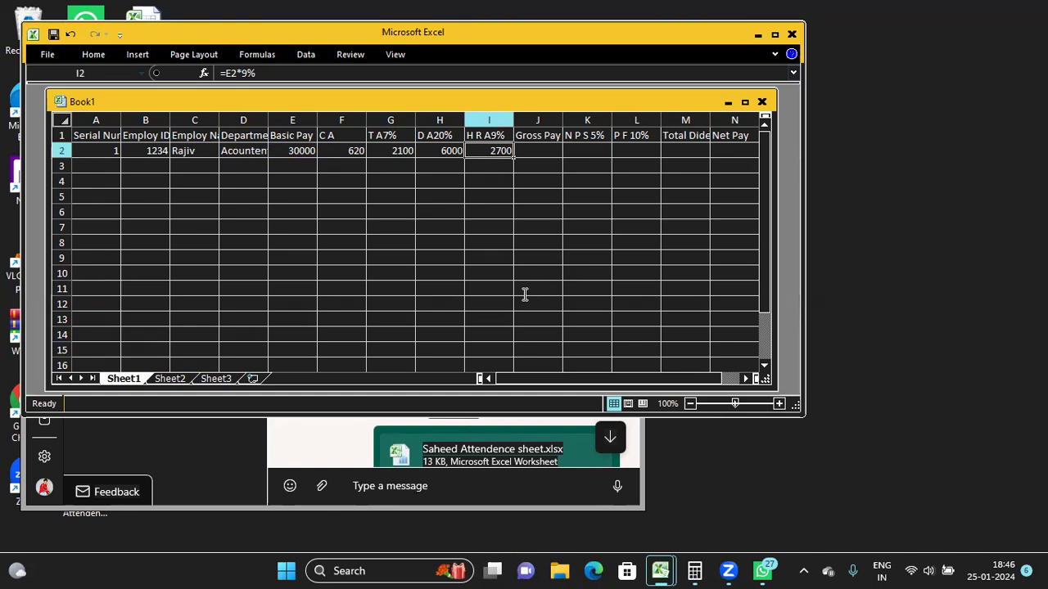
Calculate the Gross Pay in cell J2 by summing Basic Pay through H R A with the formula =SUM(E2:I2)
key("Right")
key("Up")
key("Down")
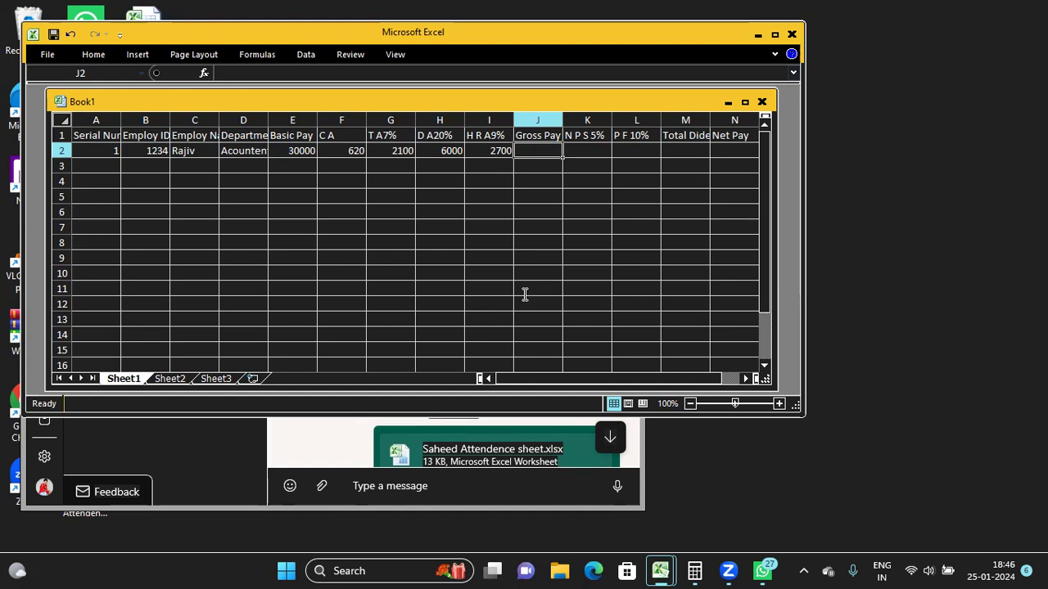
key("Left")
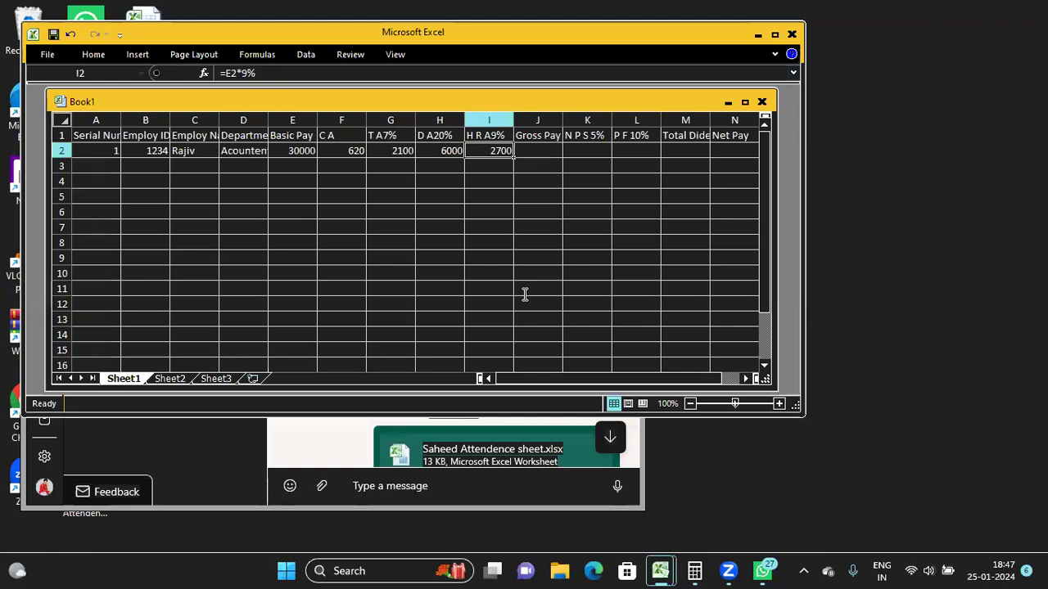
key("Right")
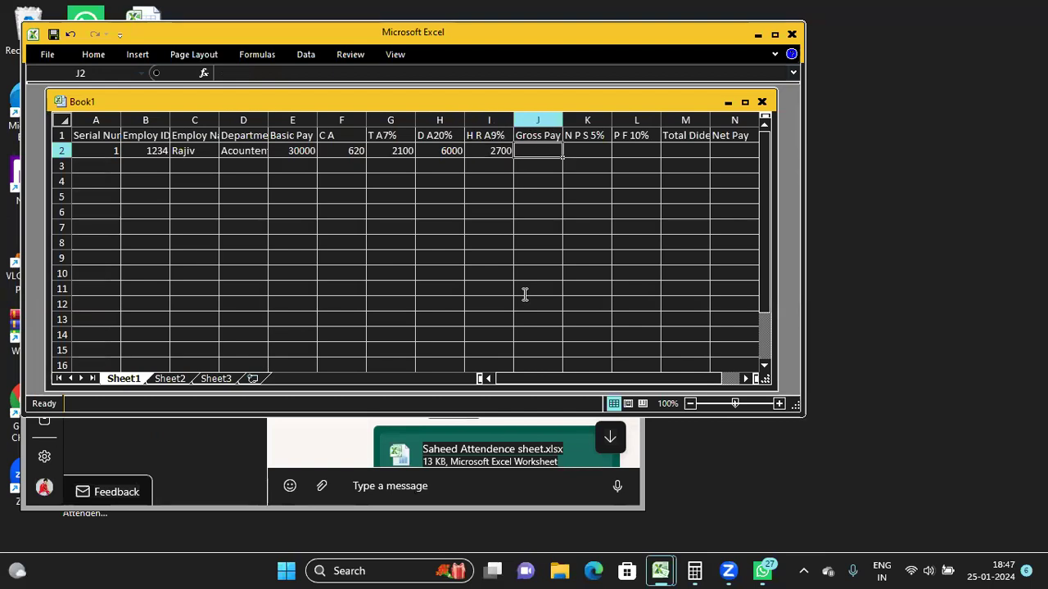
type("=")
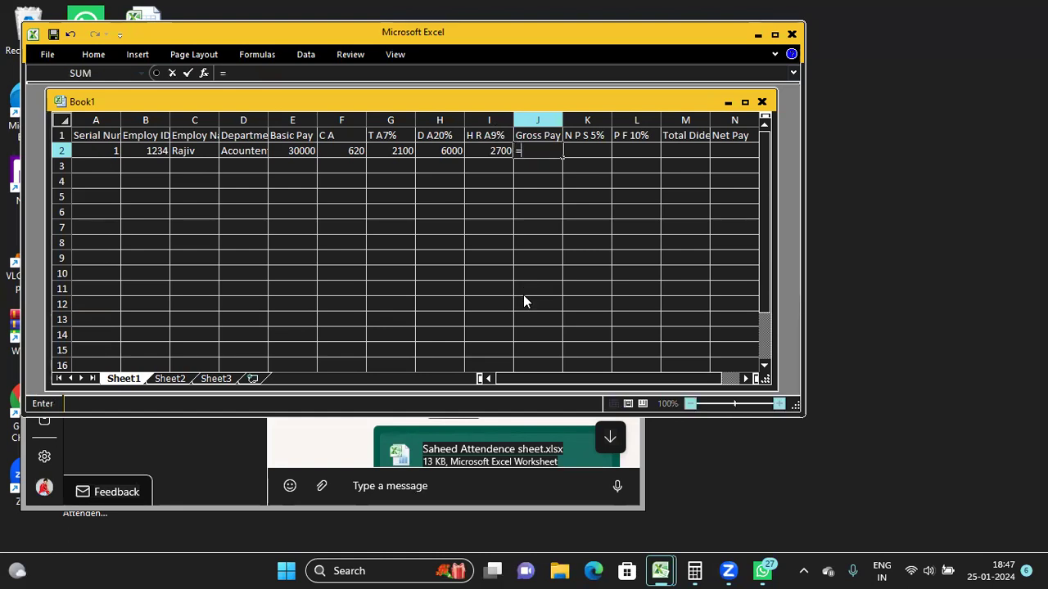
type("sum")
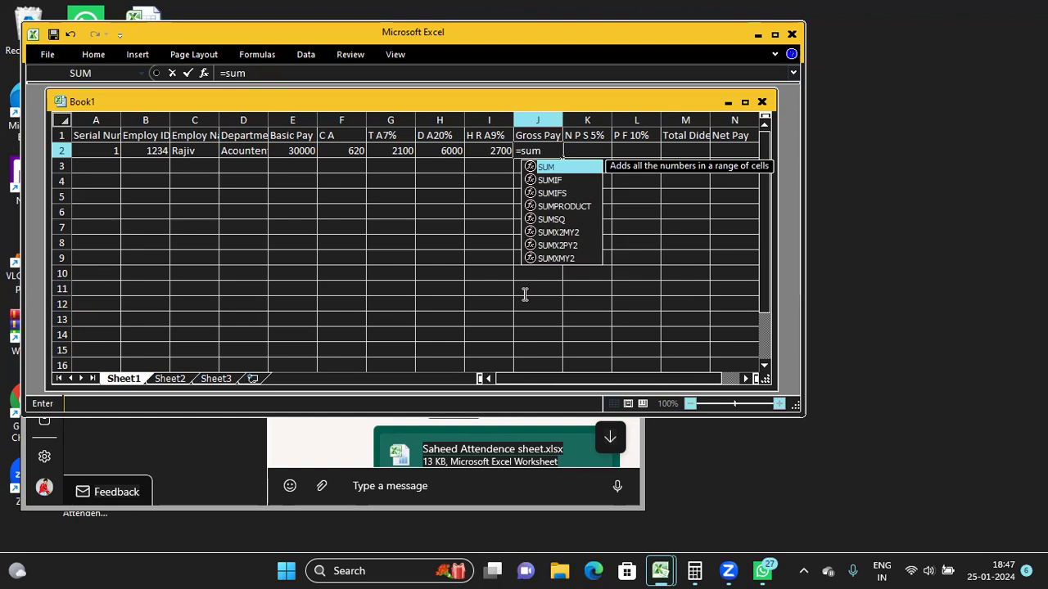
type("(")
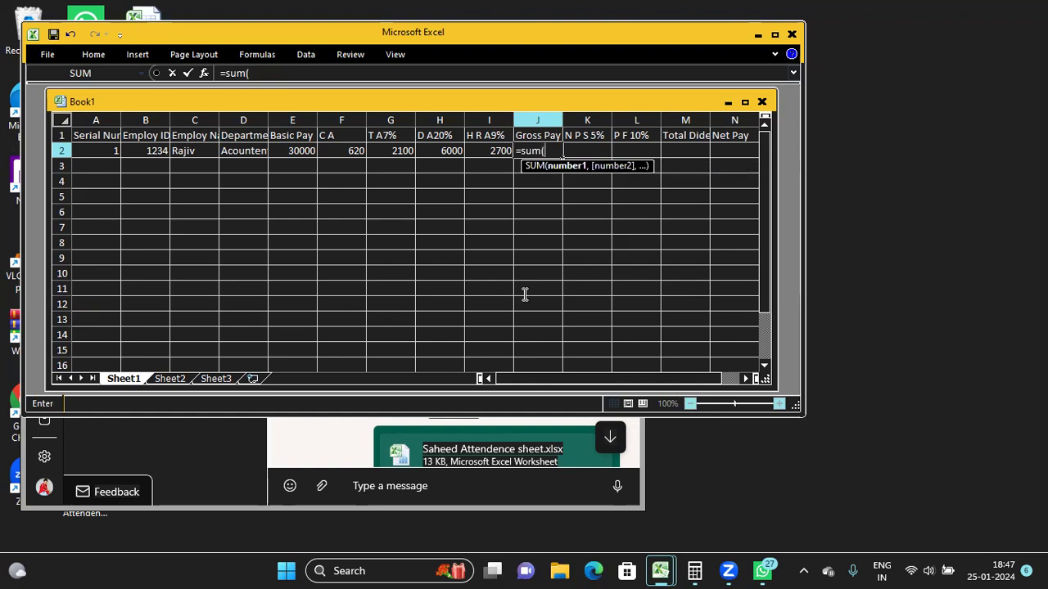
type("e")
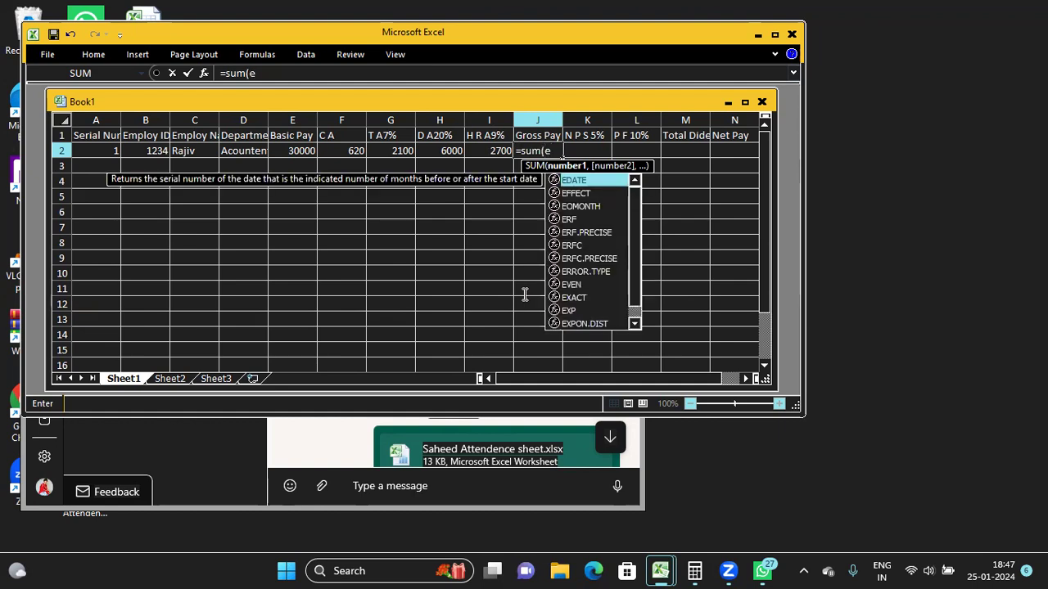
type("2")
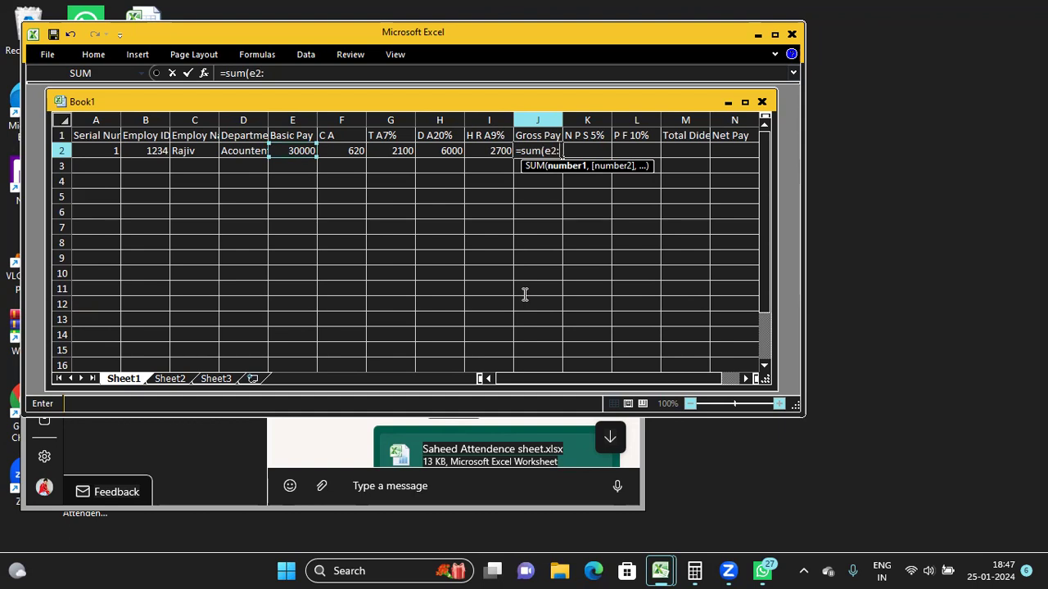
type(":i")
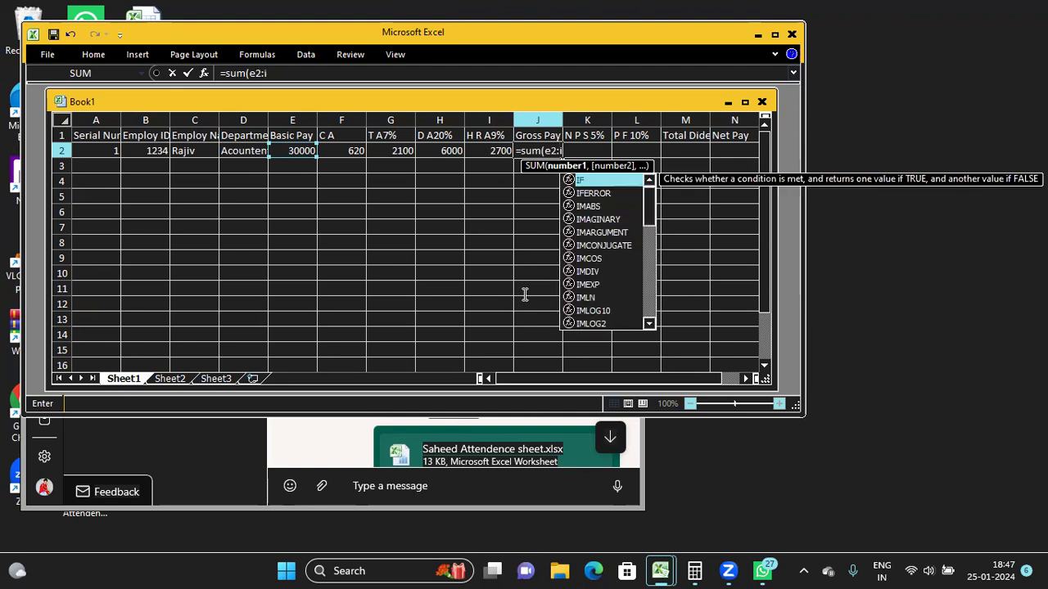
type("2")
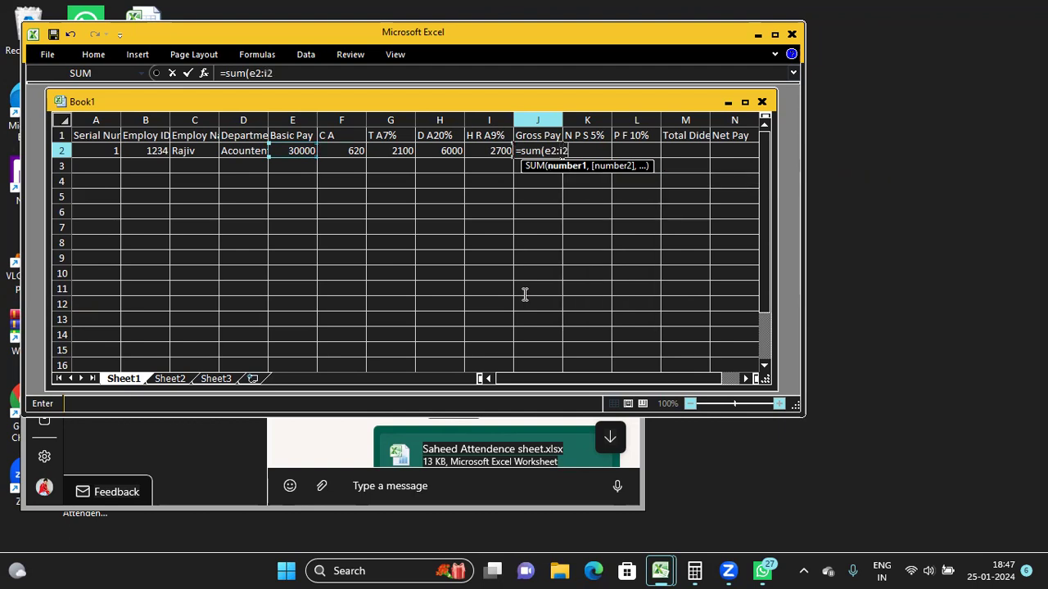
type(")")
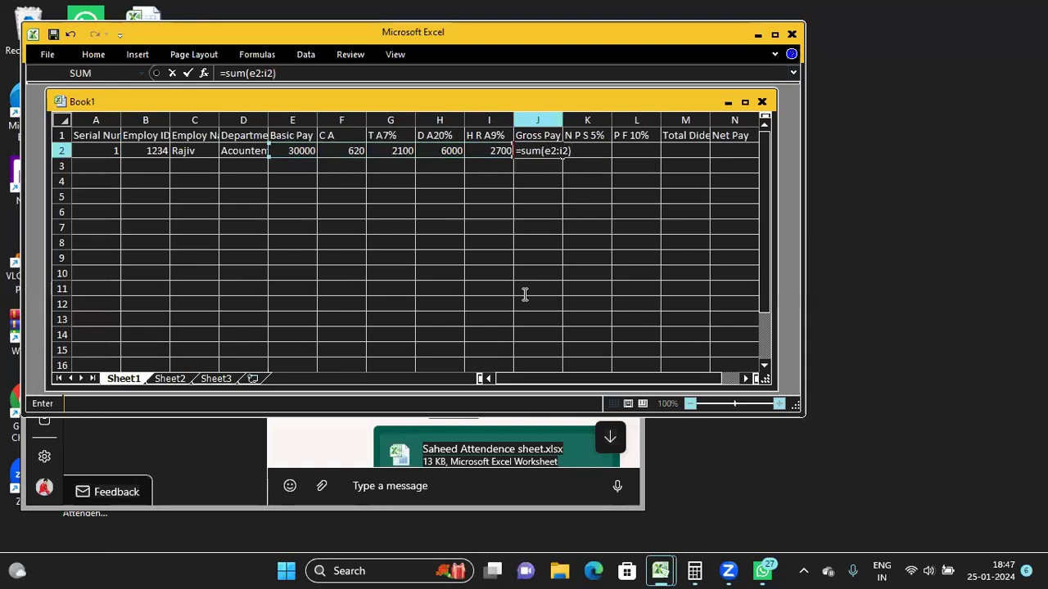
key("Return")
key("Up")
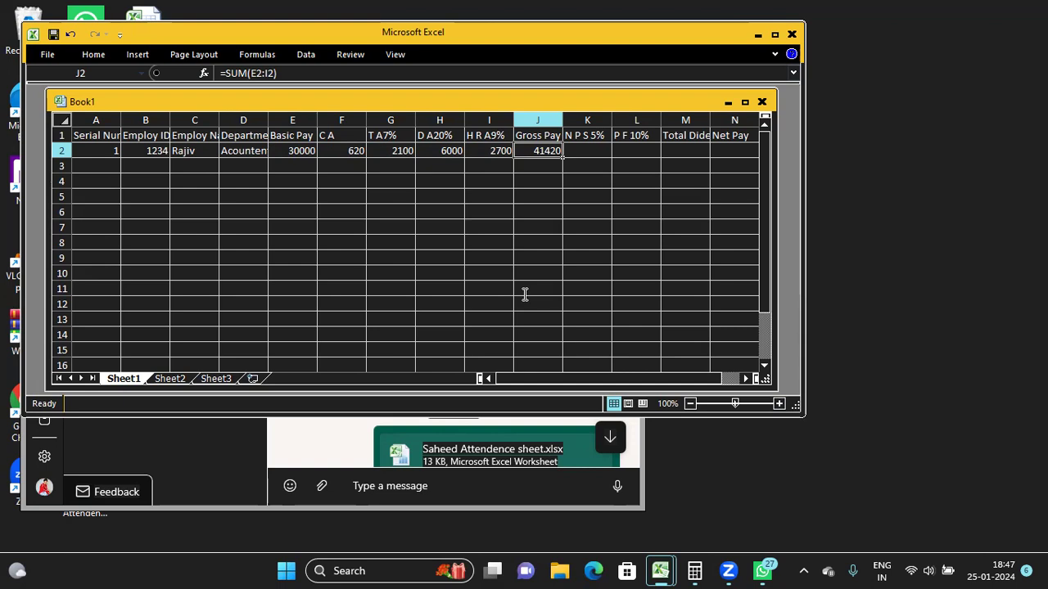
Calculate the N P S deduction in cell K2 as 5% of Basic Pay with the formula =E2*5%
key("Up")
key("Right")
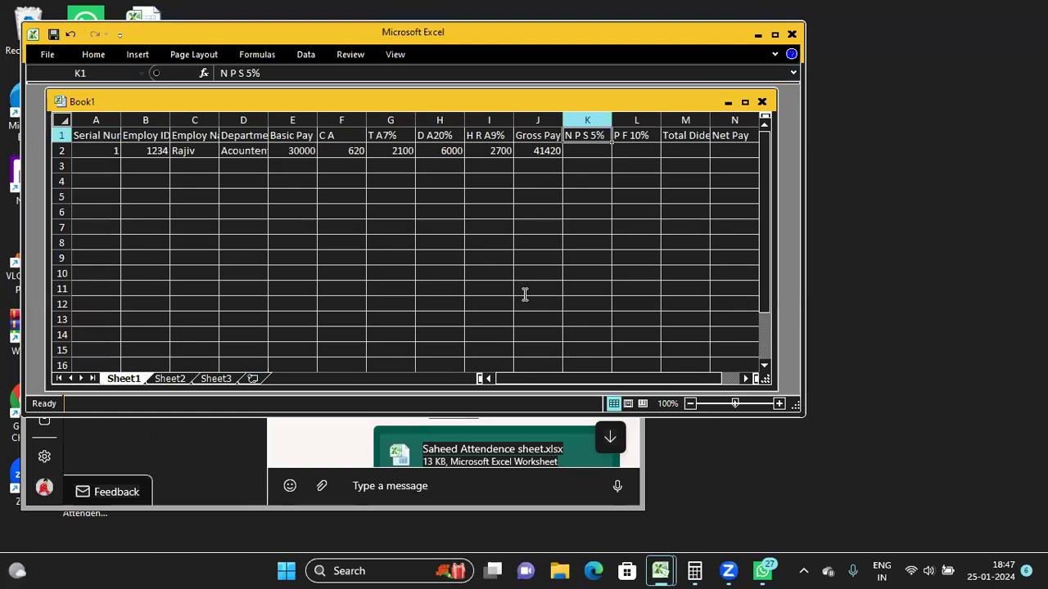
key("Right")
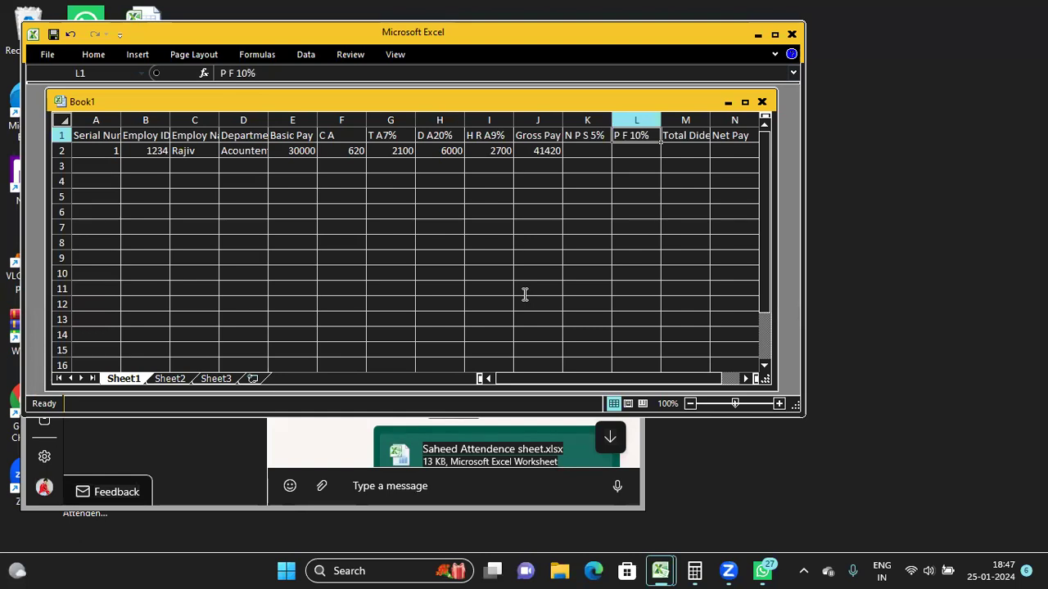
key("Left")
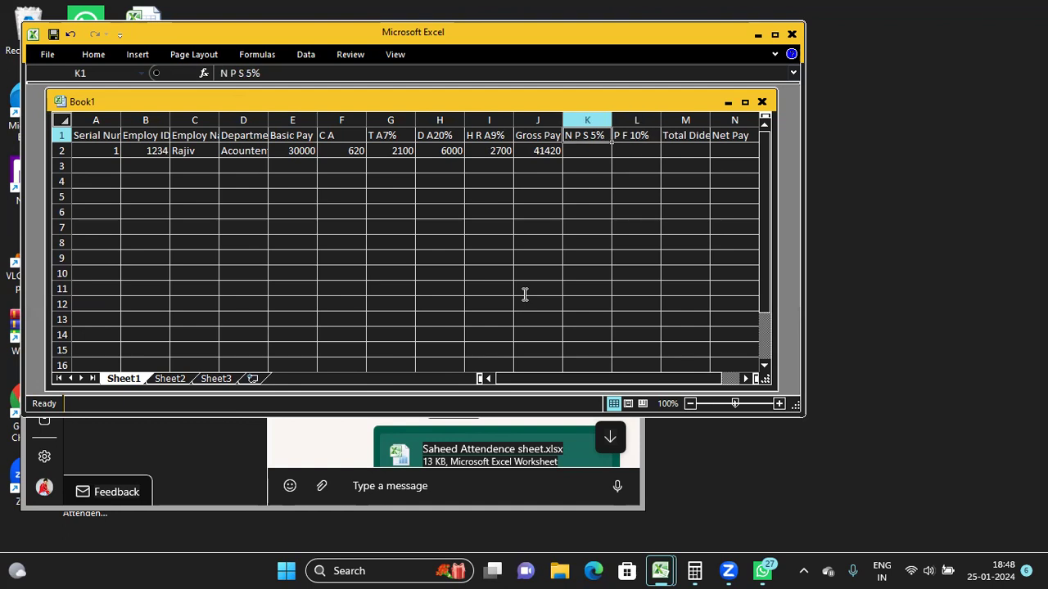
key("Down")
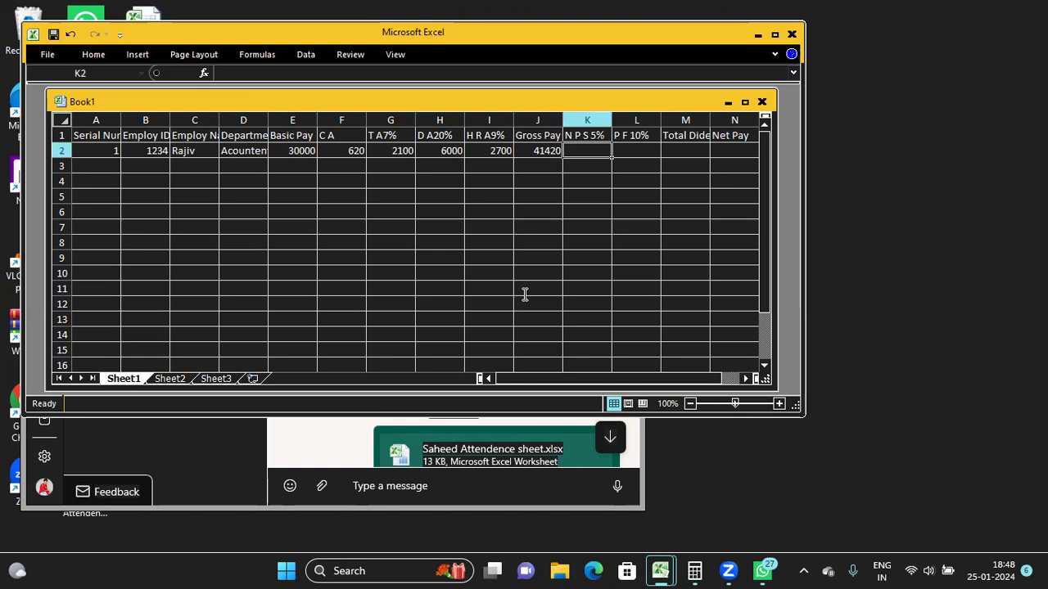
type("=")
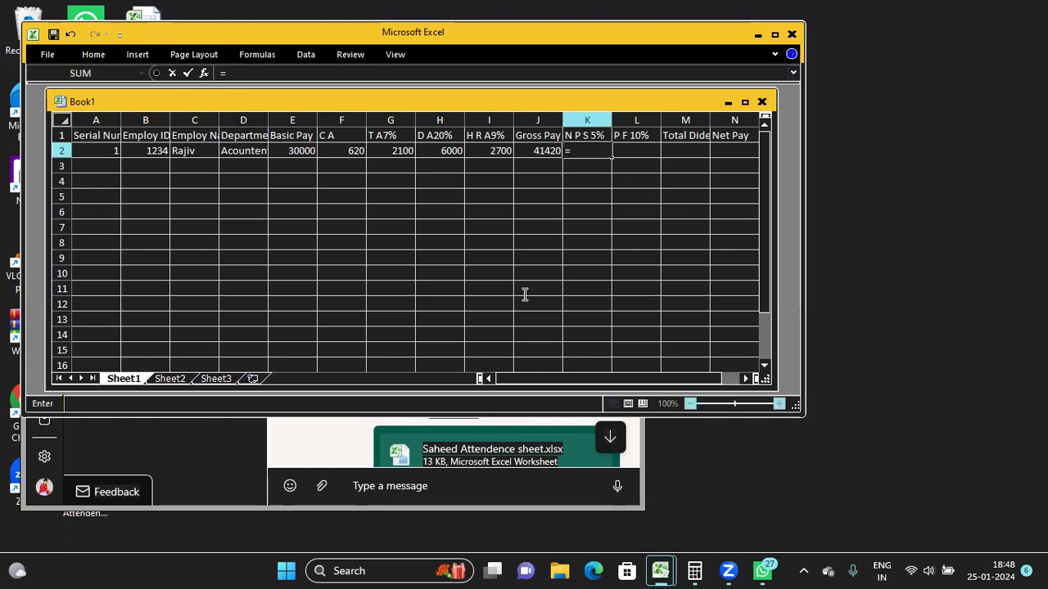
type("e")
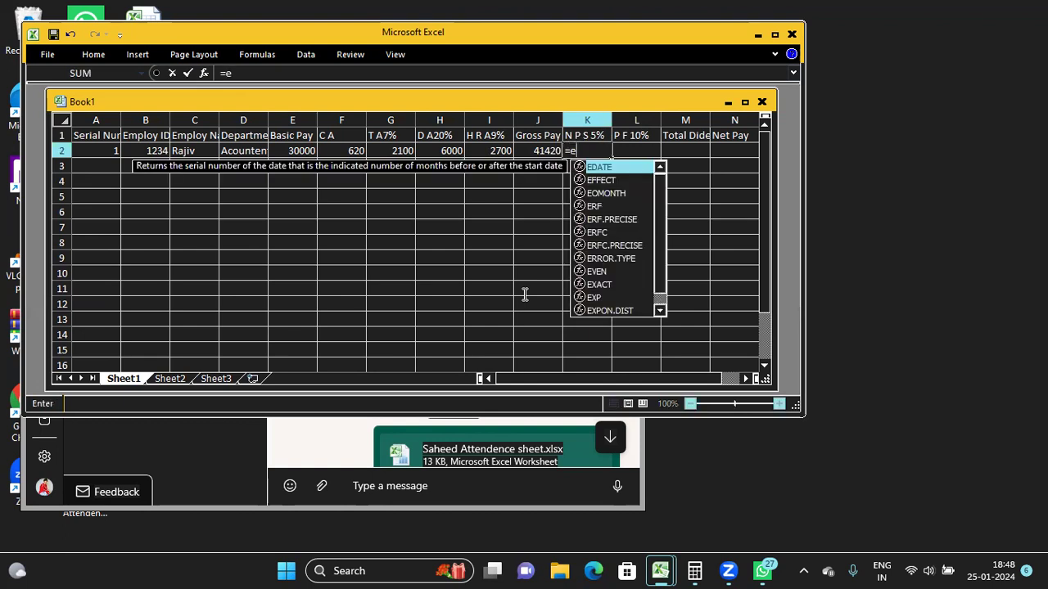
type("2*")
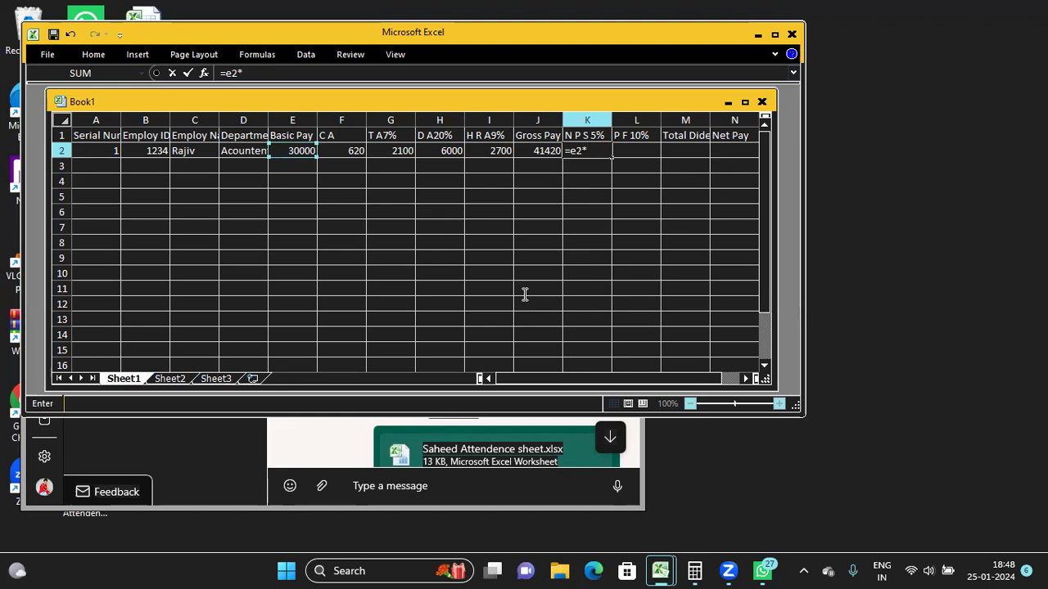
type("5")
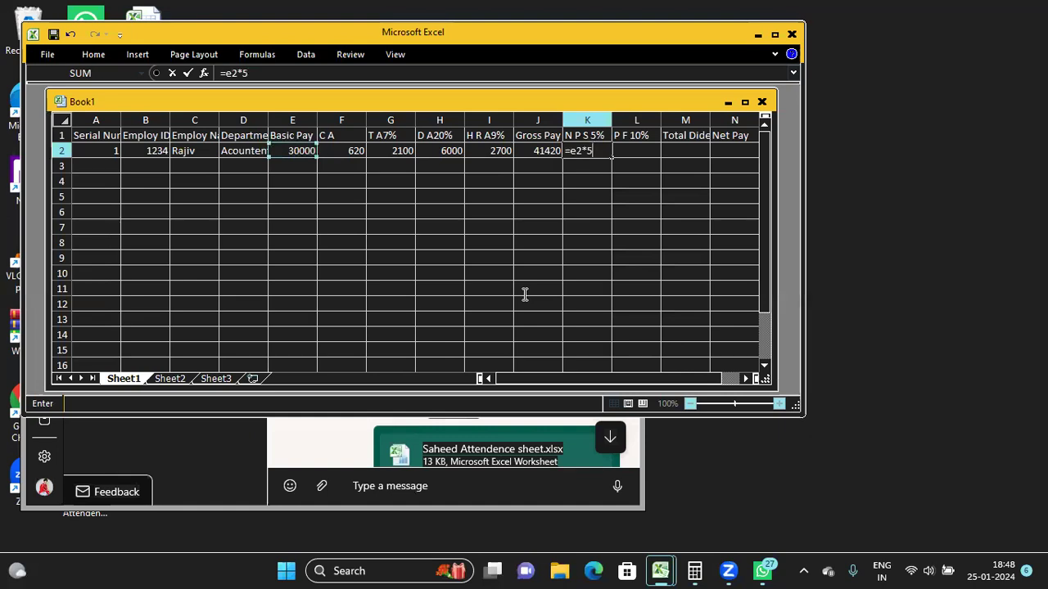
type("%")
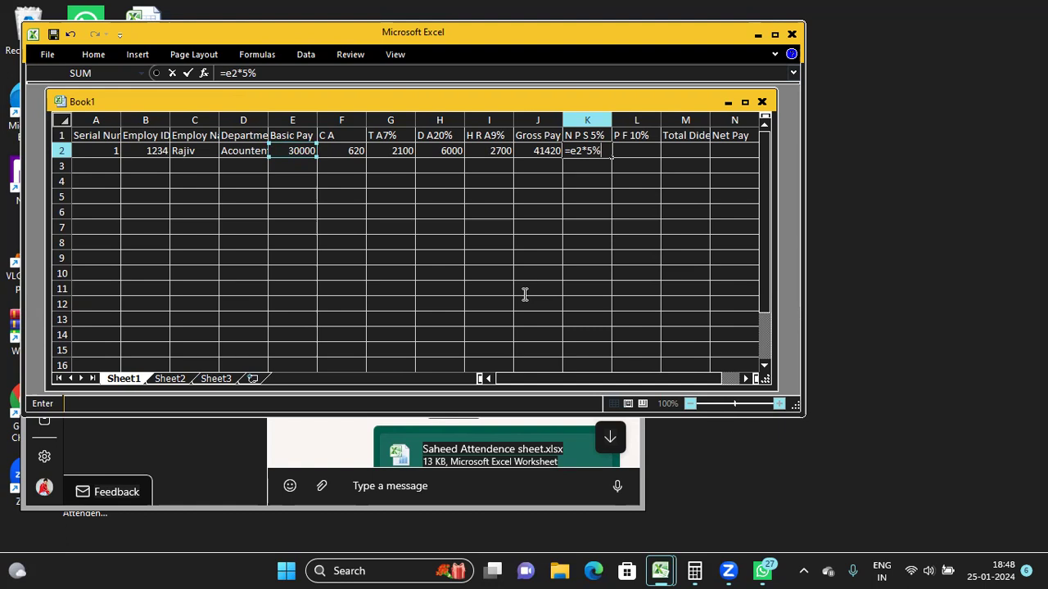
key("Return")
key("Up")
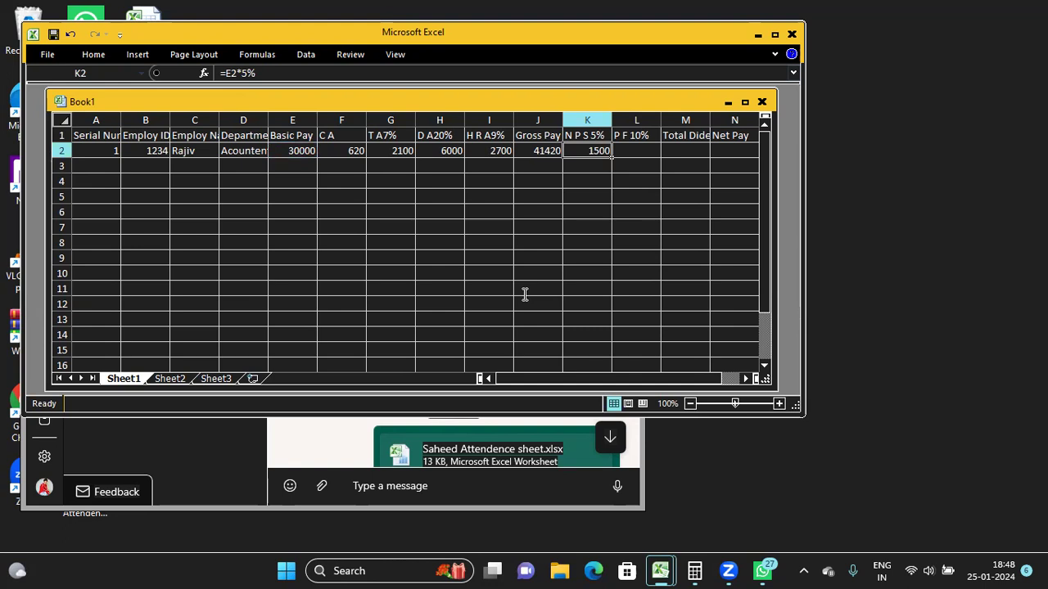
Calculate the P F deduction in cell L2 as 10% of Basic Pay with the formula =E2*10%
key("Right")
key("Up")
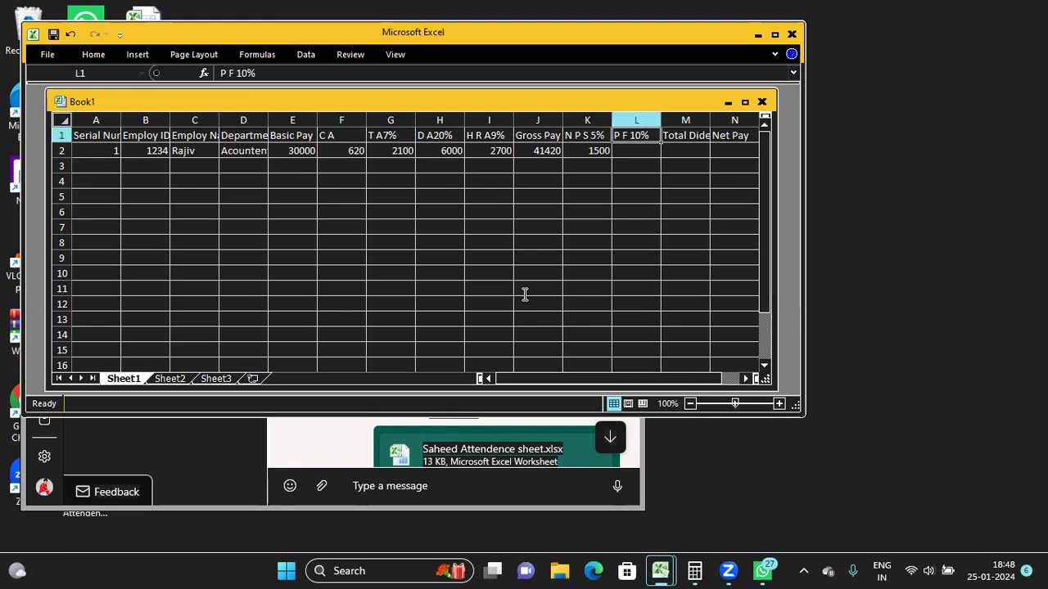
key("Down")
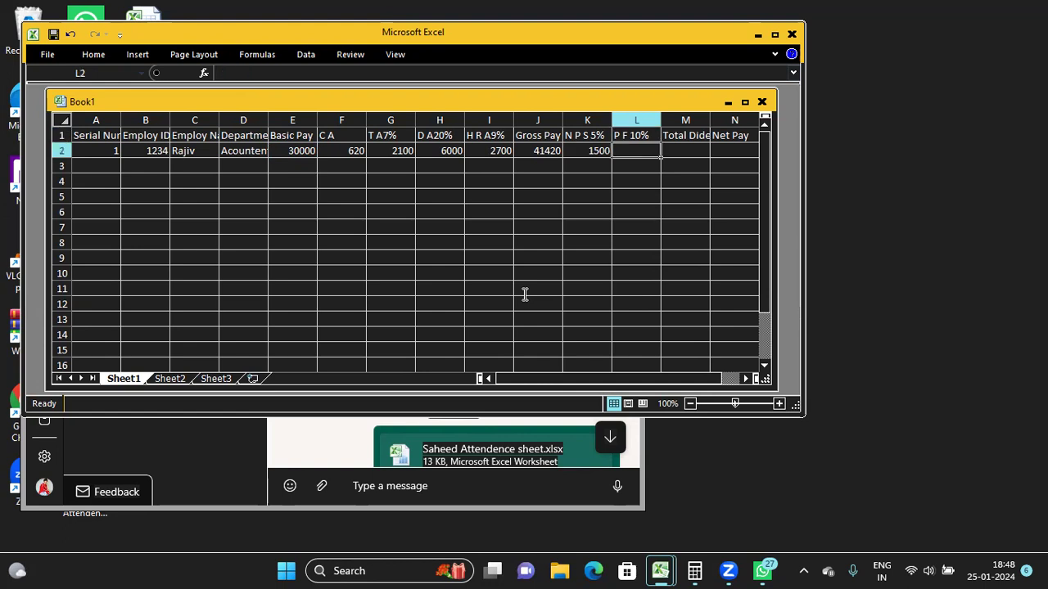
type("=")
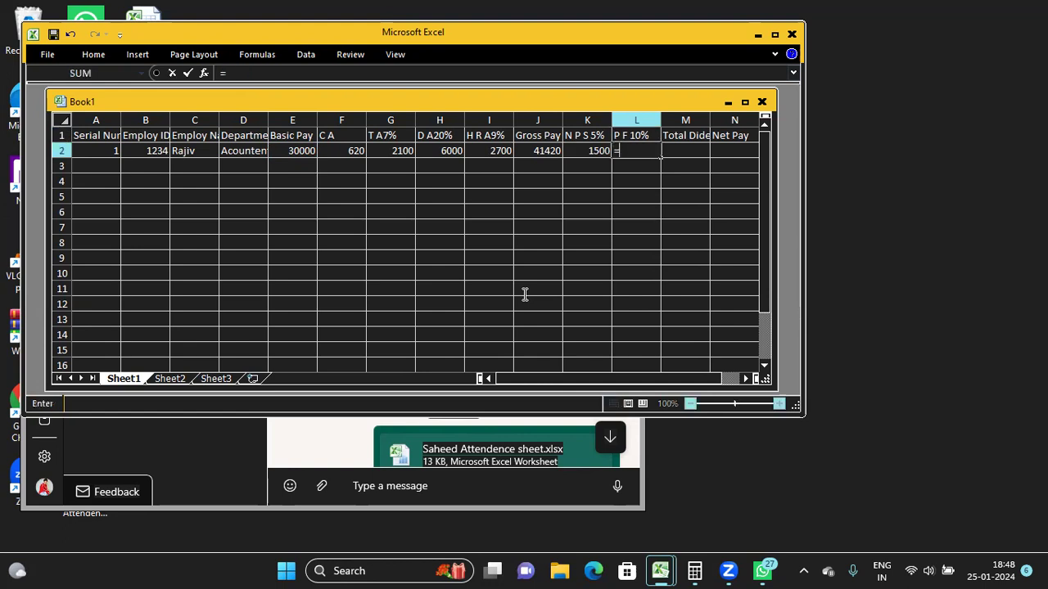
type("e2")
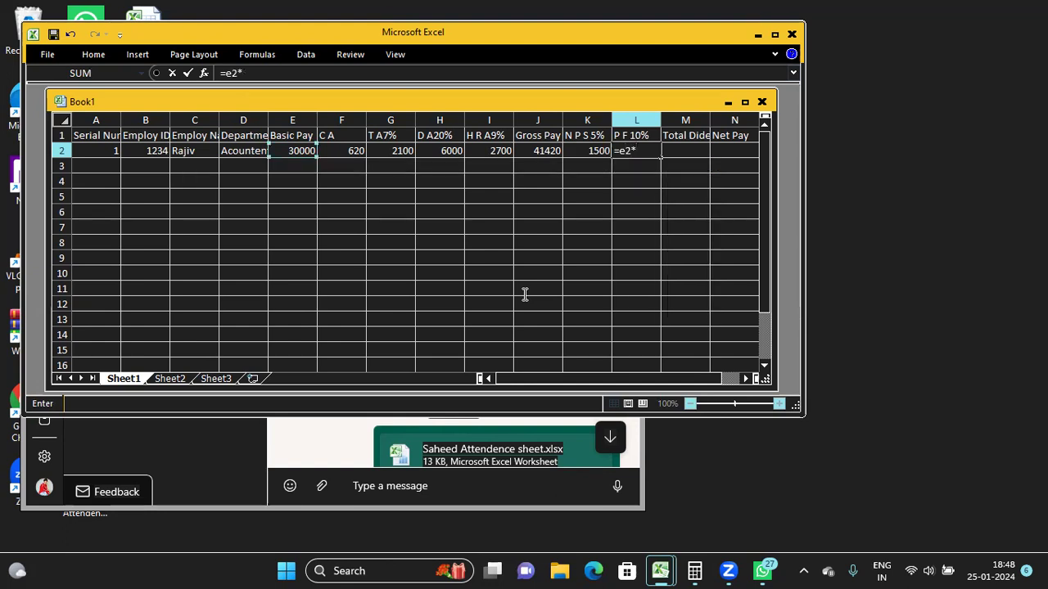
type("*10")
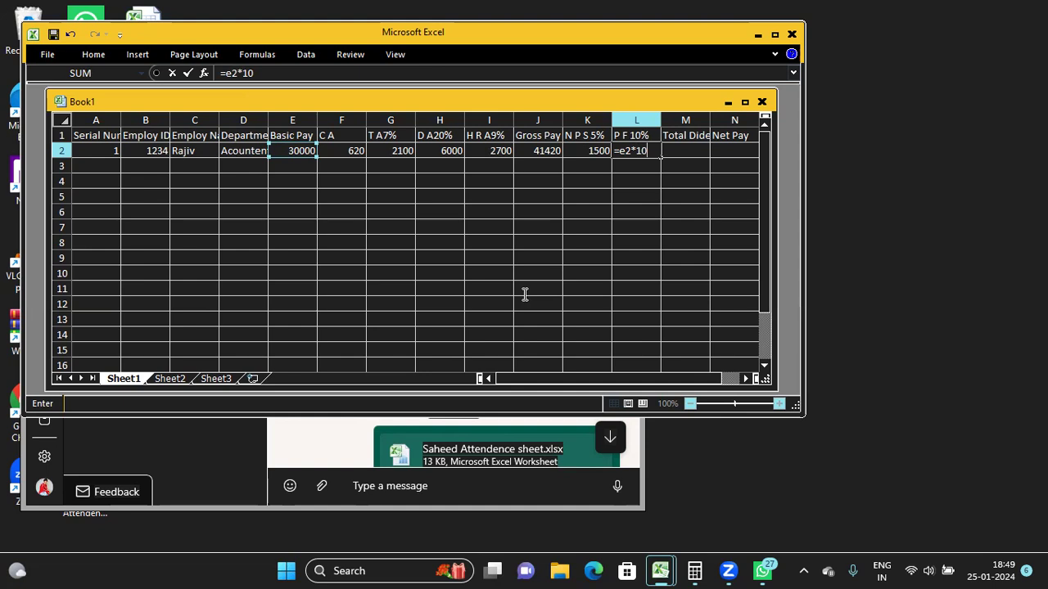
type("%")
key("Return")
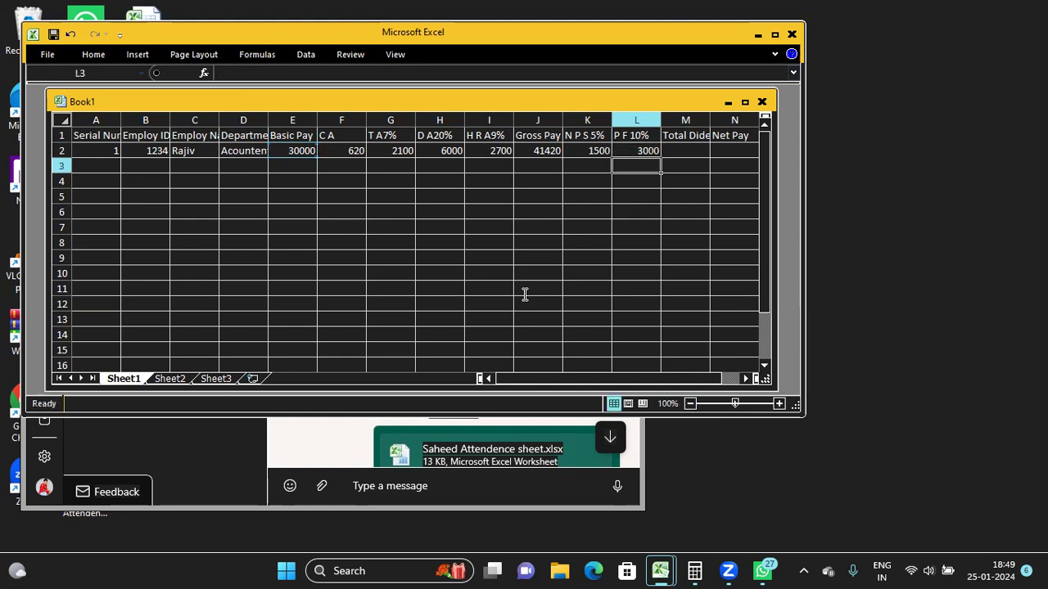
key("Up")
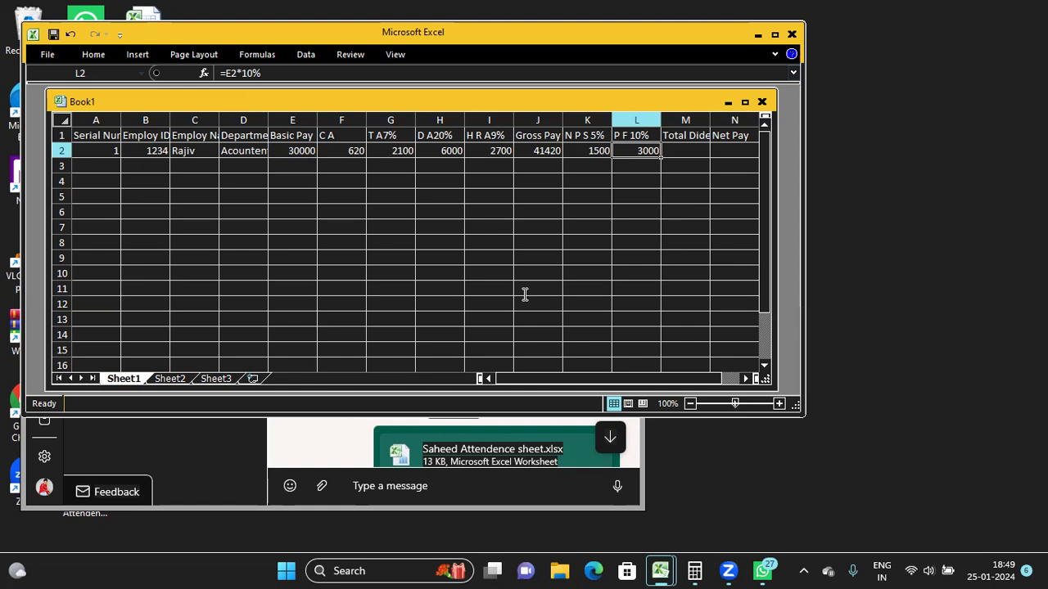
Review the N P S 5%, P F 10% and Total Didection headers in columns K to M
key("Right")
key("Up")
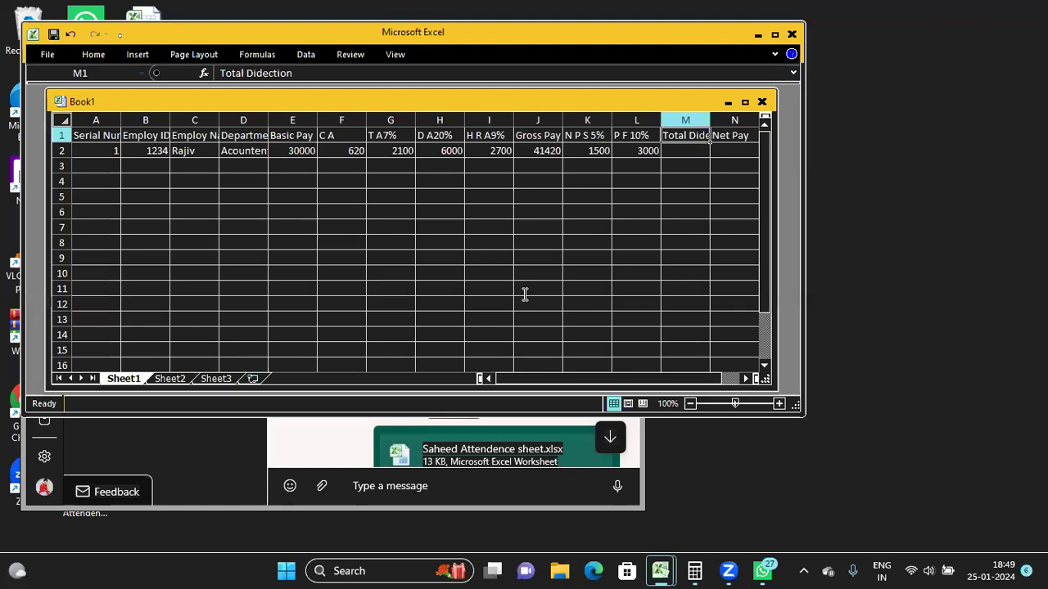
key("Down")
key("Up")
key("Left")
key("Left")
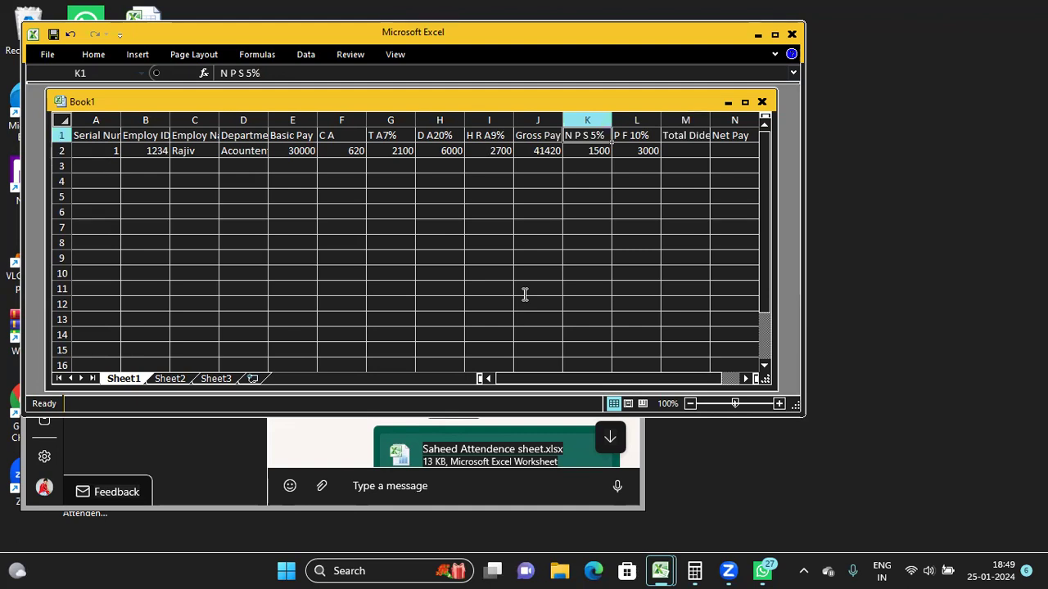
key("Right")
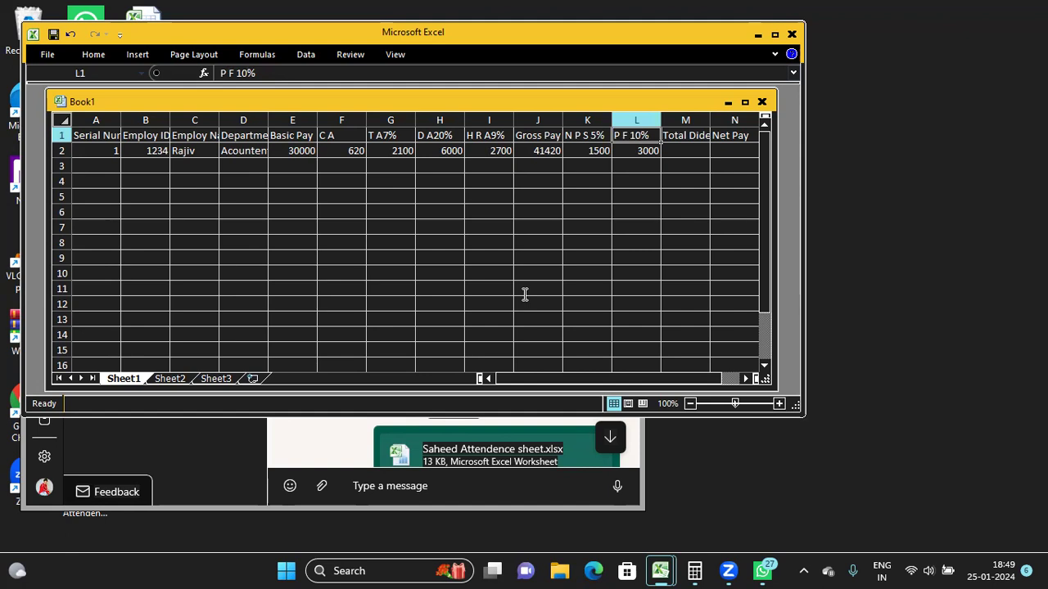
key("Left")
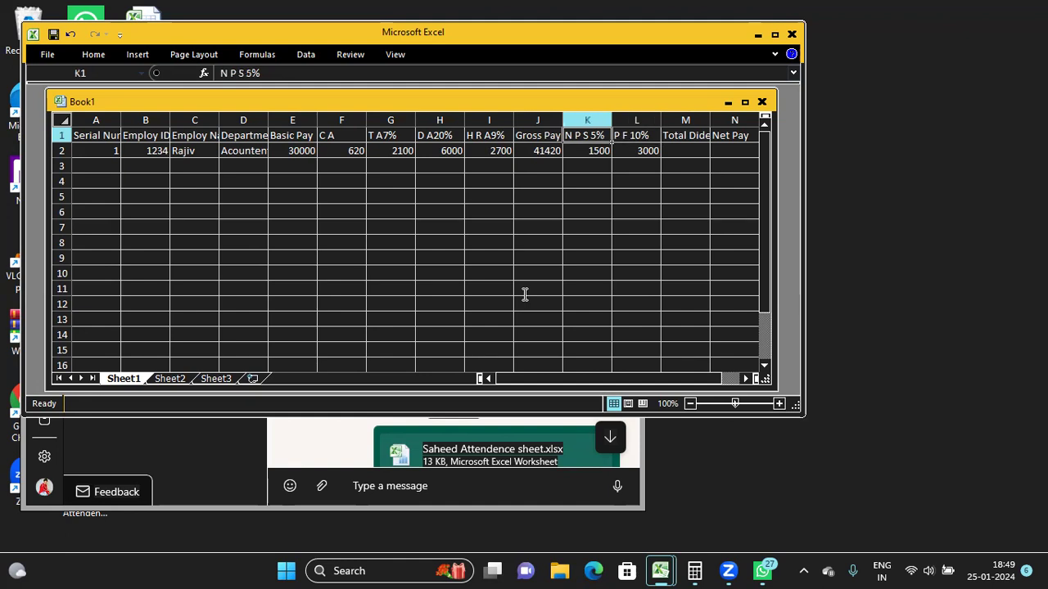
key("Right")
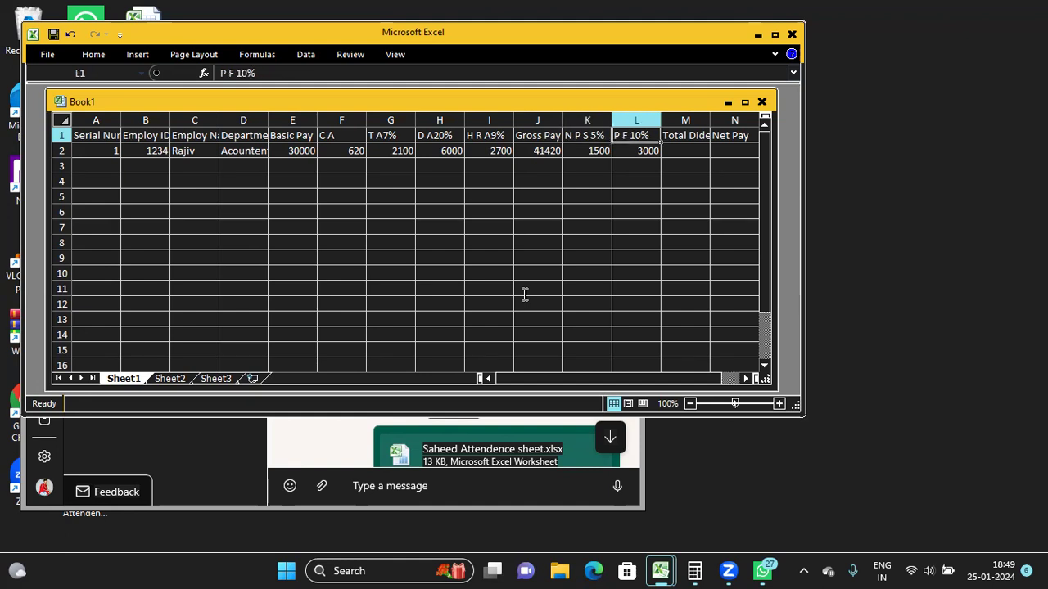
key("Right")
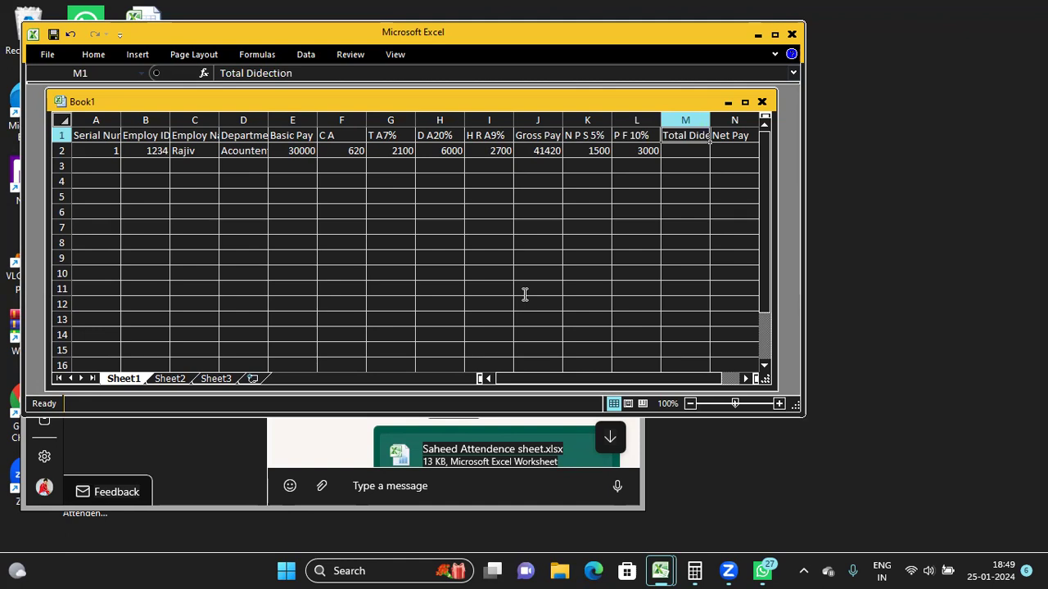
Calculate the Total Didection in cell M2 by adding the N P S and P F amounts with the formula =K2+L2
key("Down")
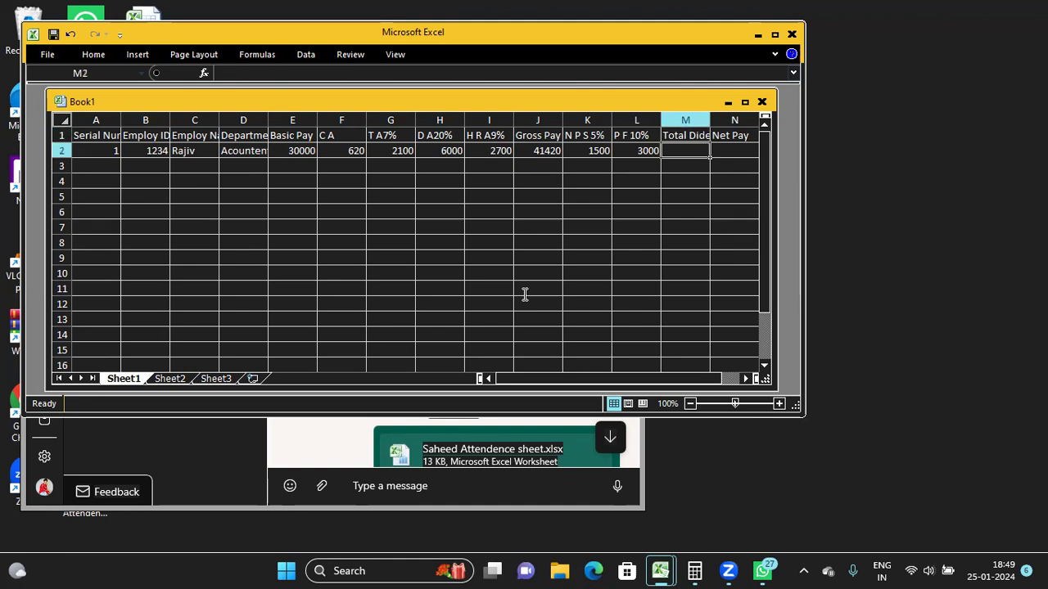
type("=")
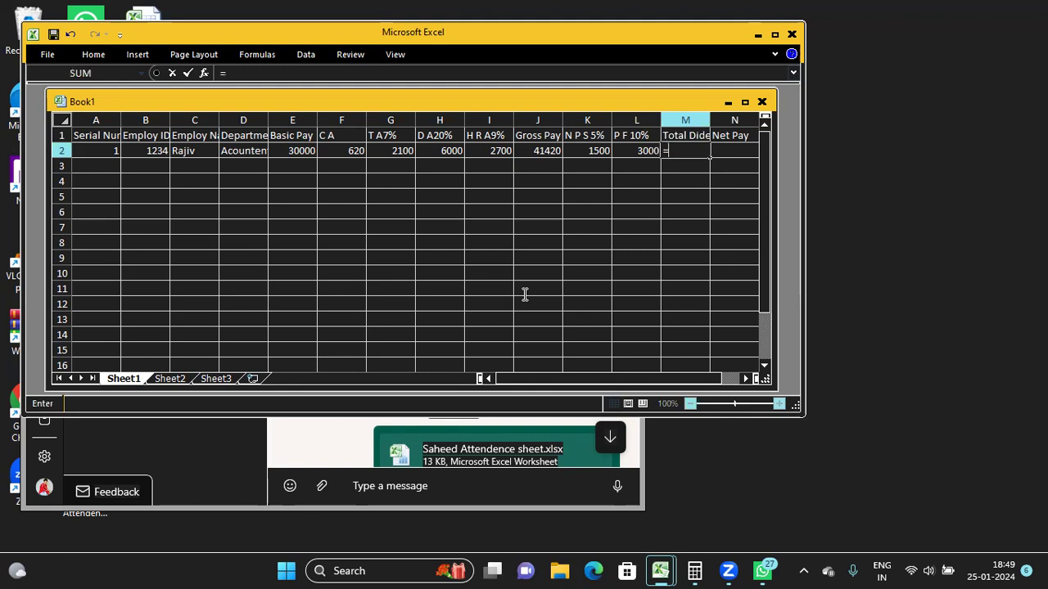
type("k")
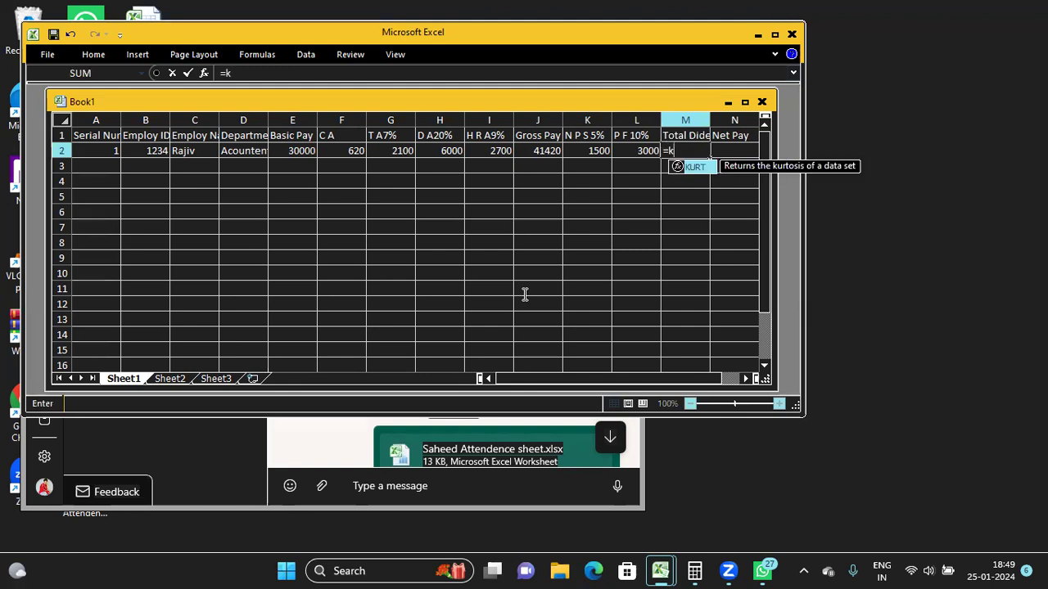
type("2+l")
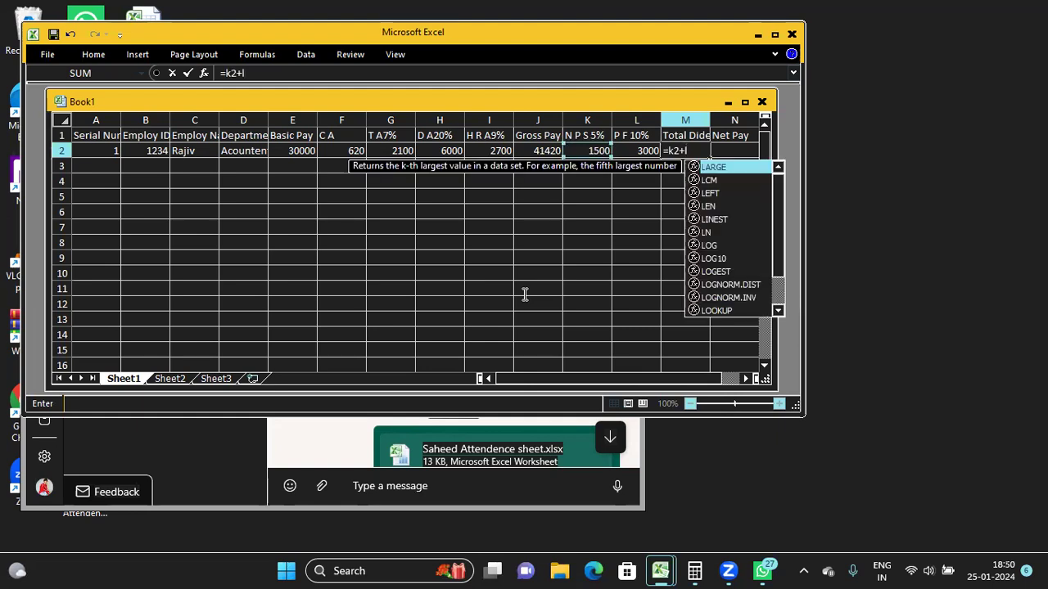
type("2")
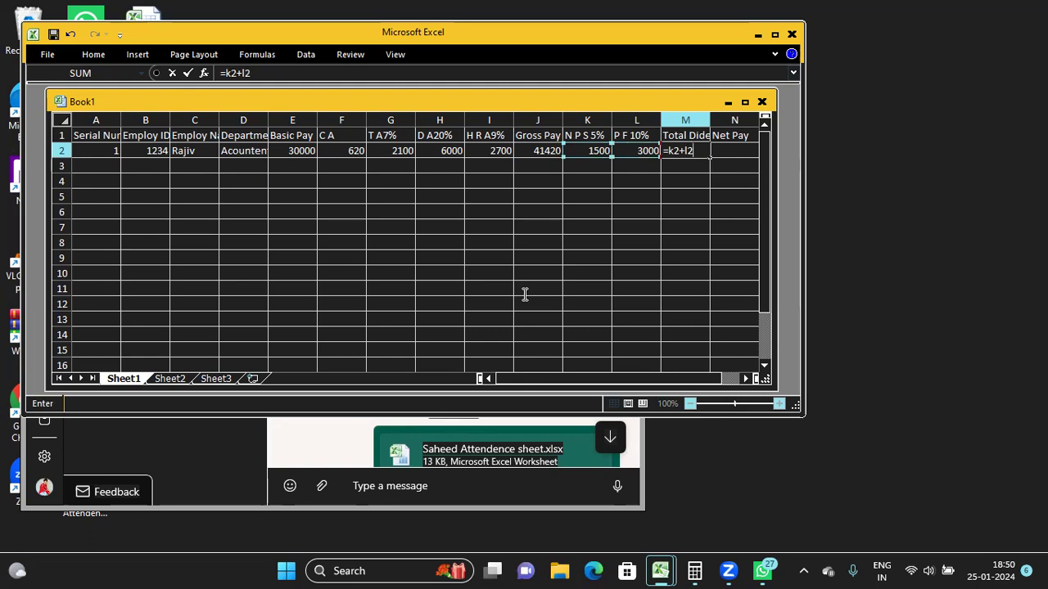
key("ctrl+Return")
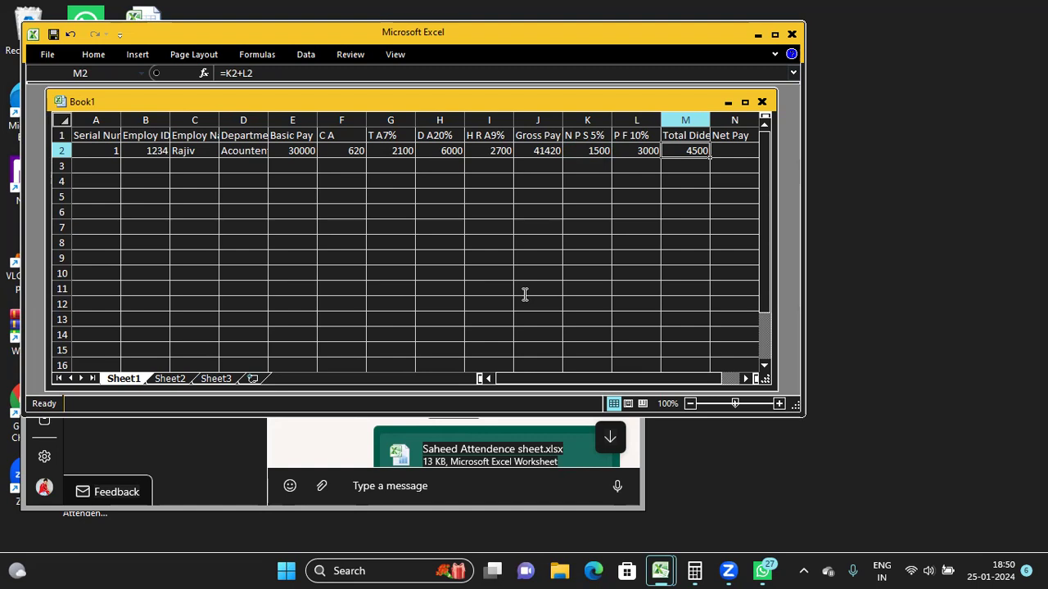
Review the Net Pay, Total Didection and Gross Pay headers in row 1 to identify the cells needed for the net pay
key("Right")
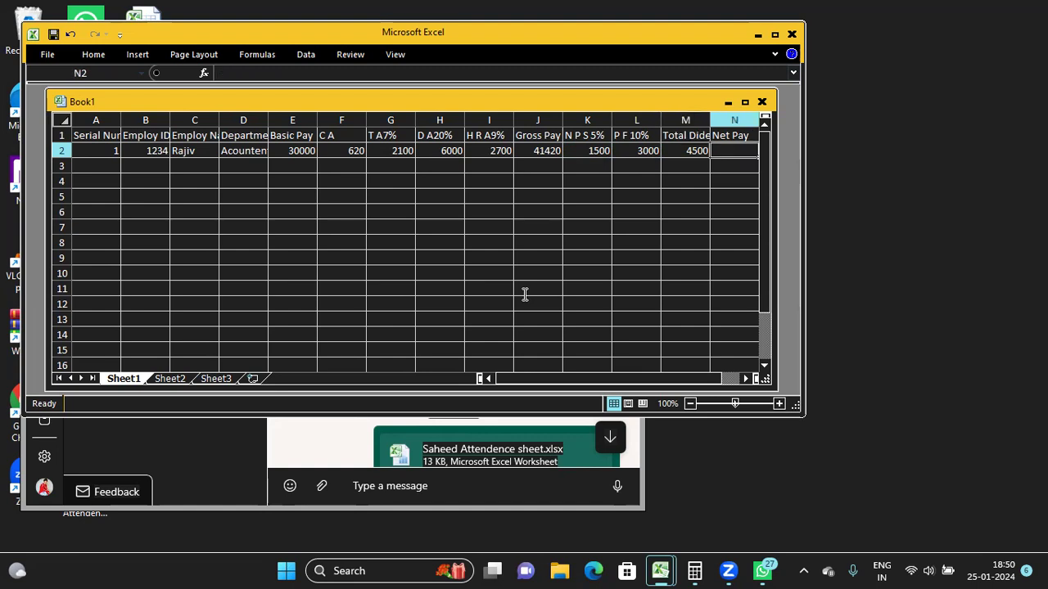
key("Up")
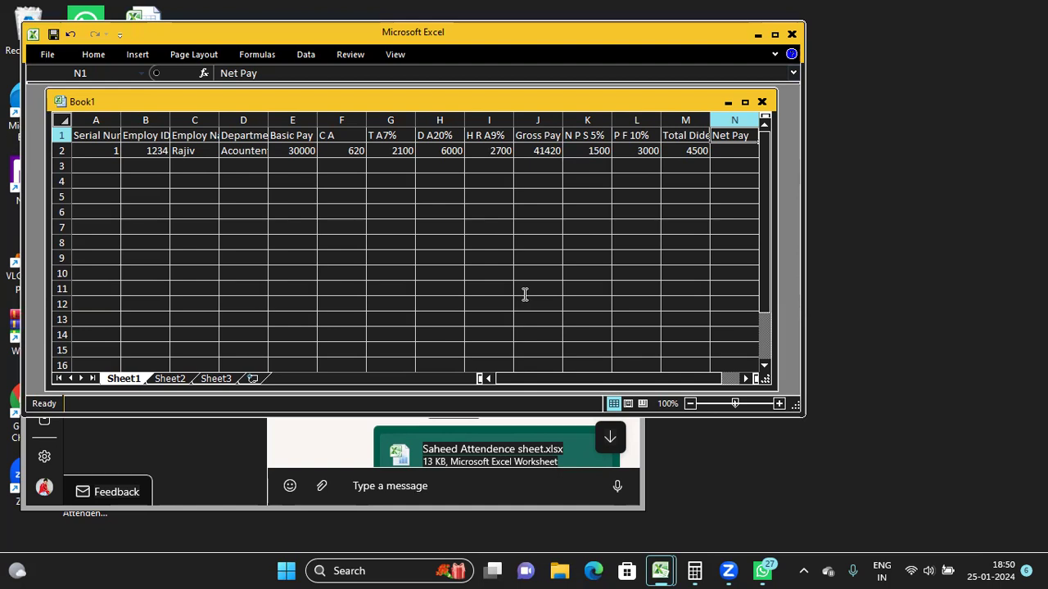
key("Left")
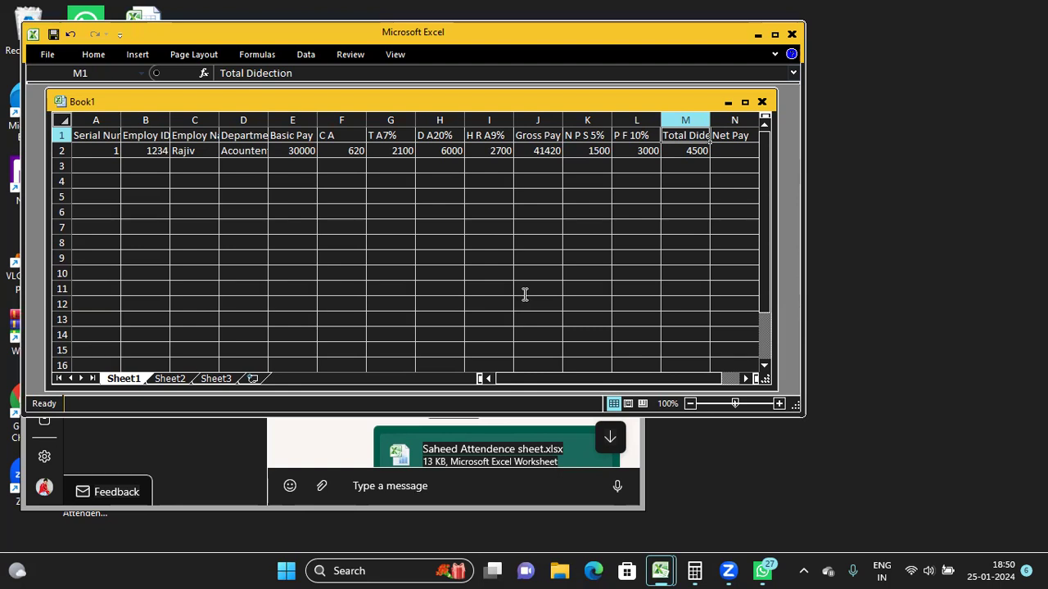
key("Left")
key("Left")
key("Left")
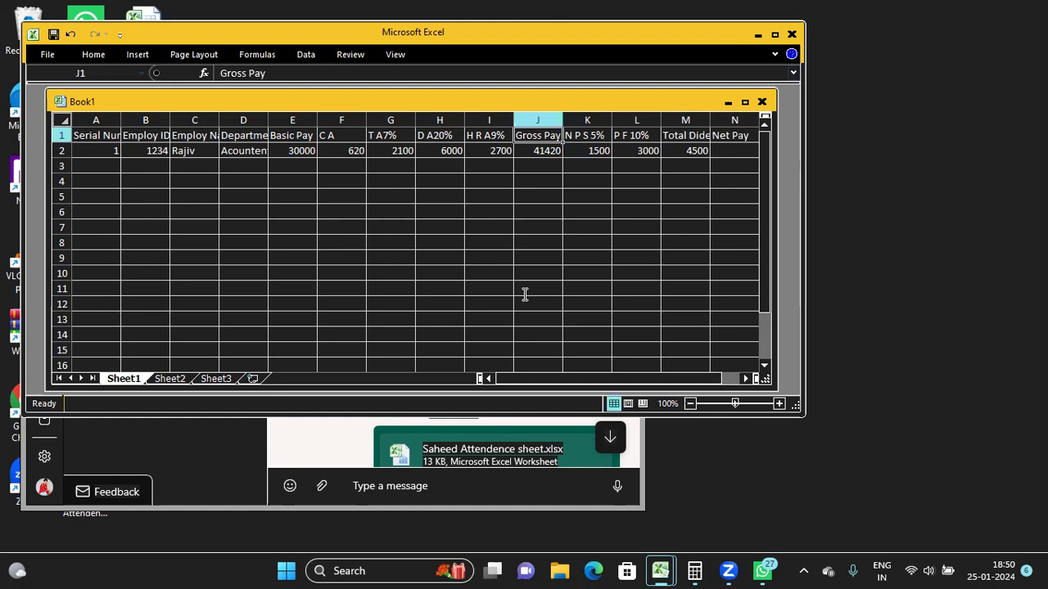
key("Right")
key("Right")
key("Right")
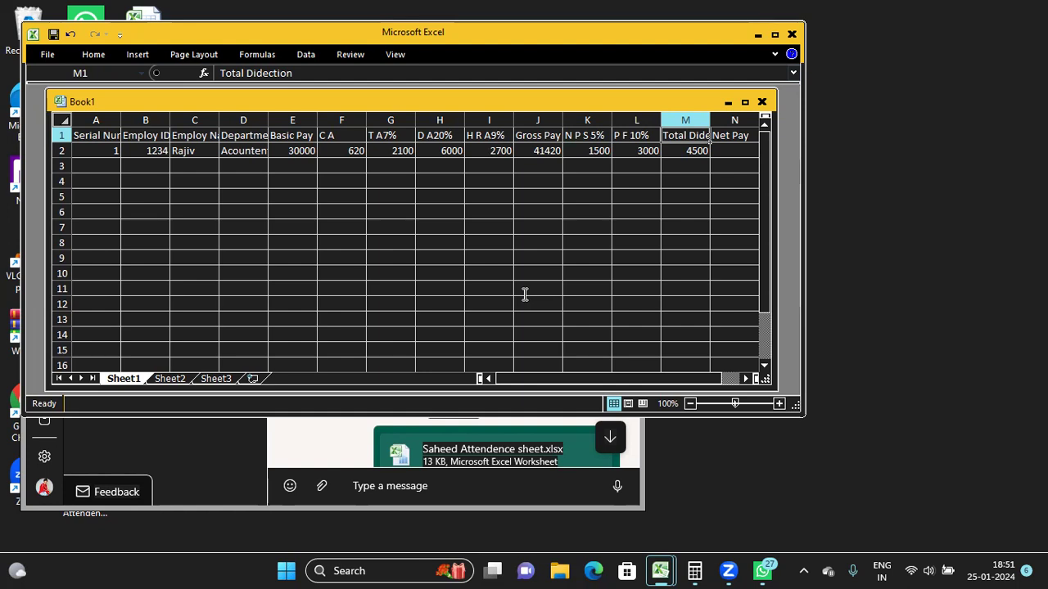
Calculate the Net Pay in cell N2 by subtracting Total Didection from Gross Pay with the formula =J2-M2
key("Right")
key("Down")
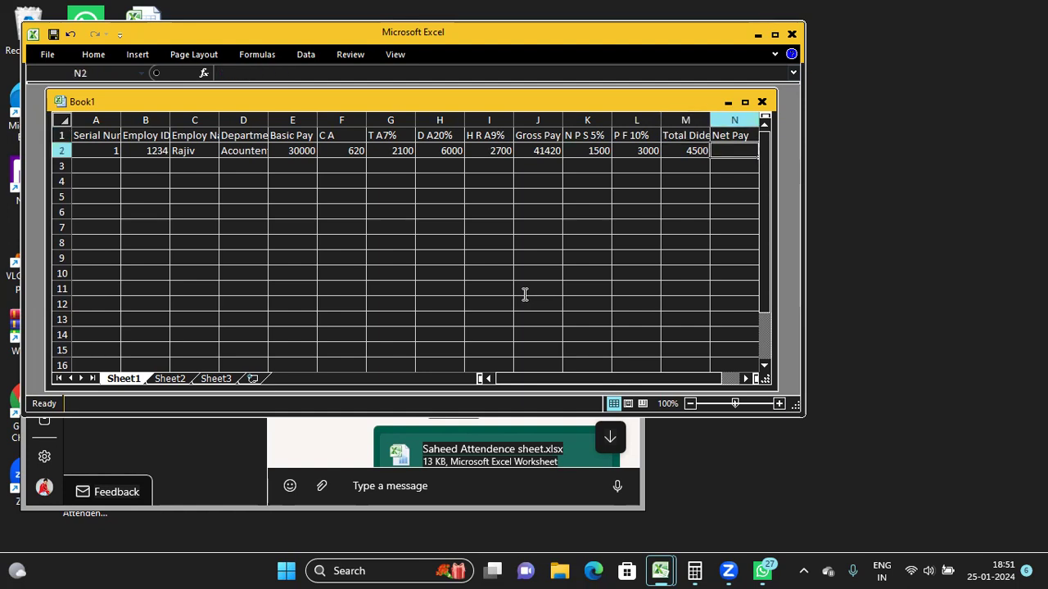
type("=")
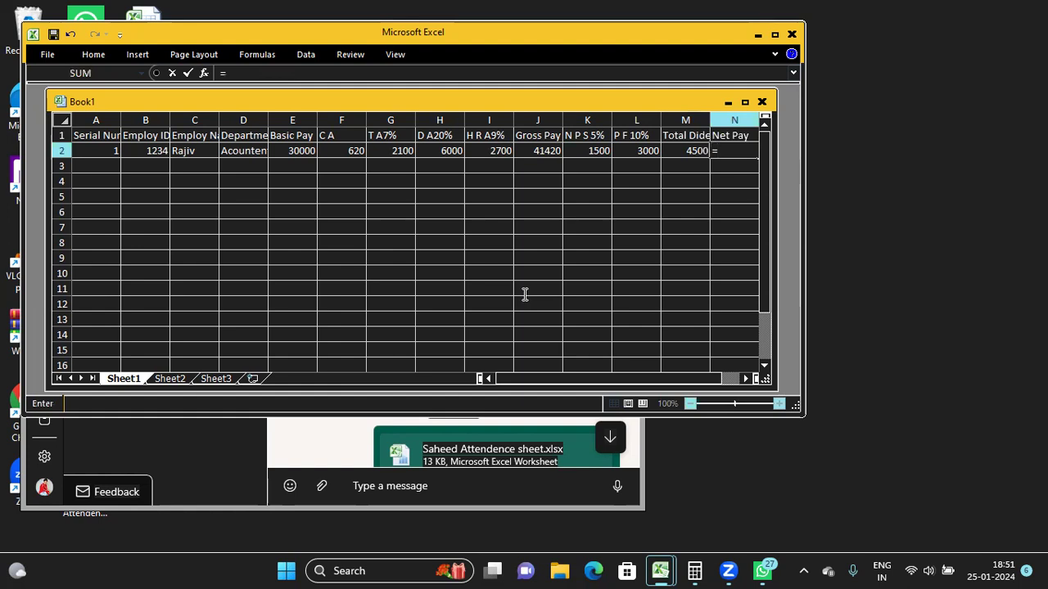
type("j2-m2")
key("Return")
key("Up")
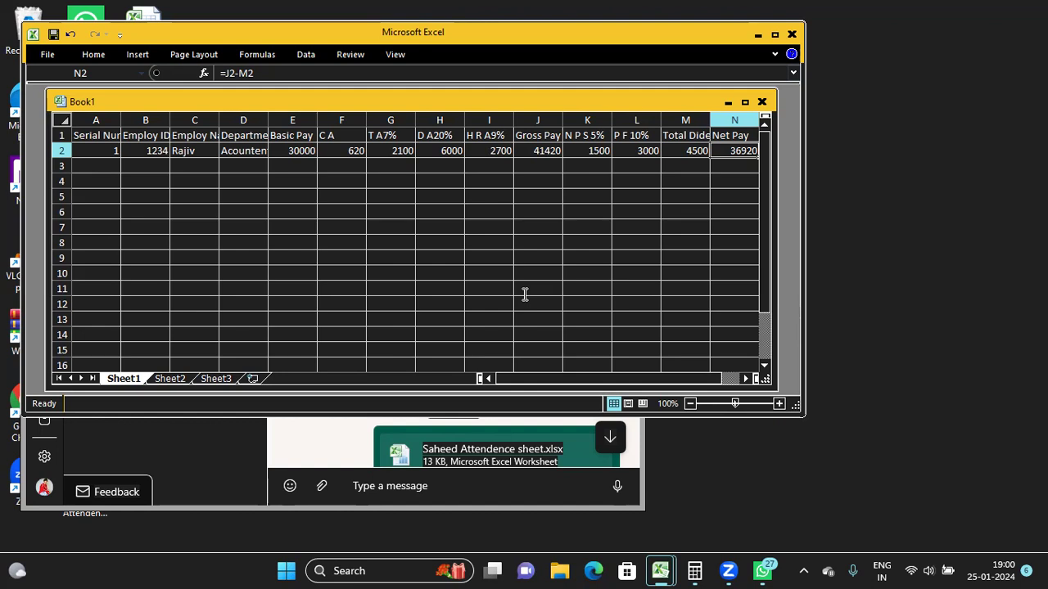
key("alt+Tab")
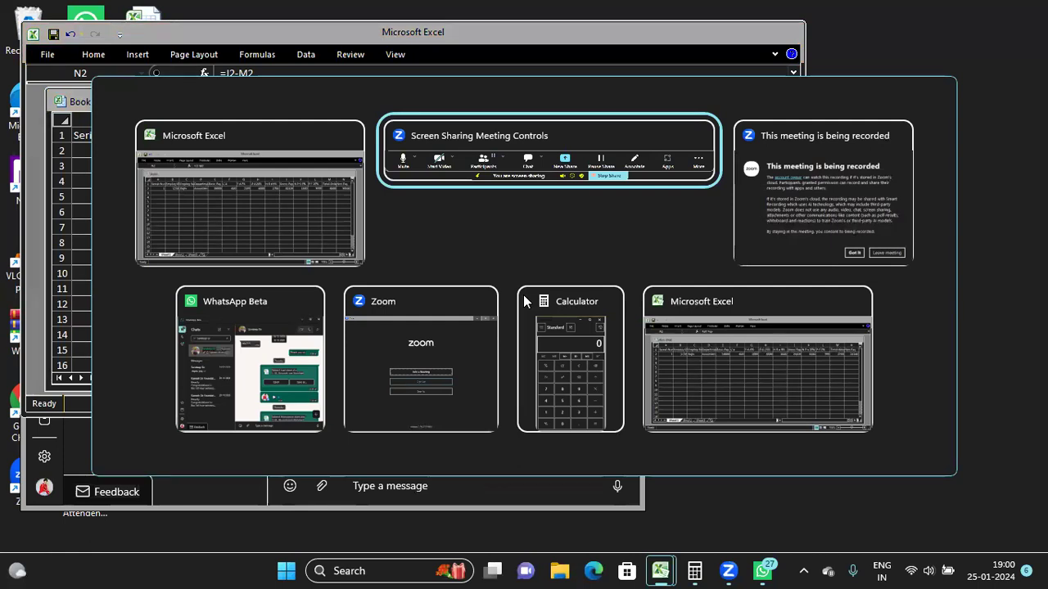
key("alt+Tab")
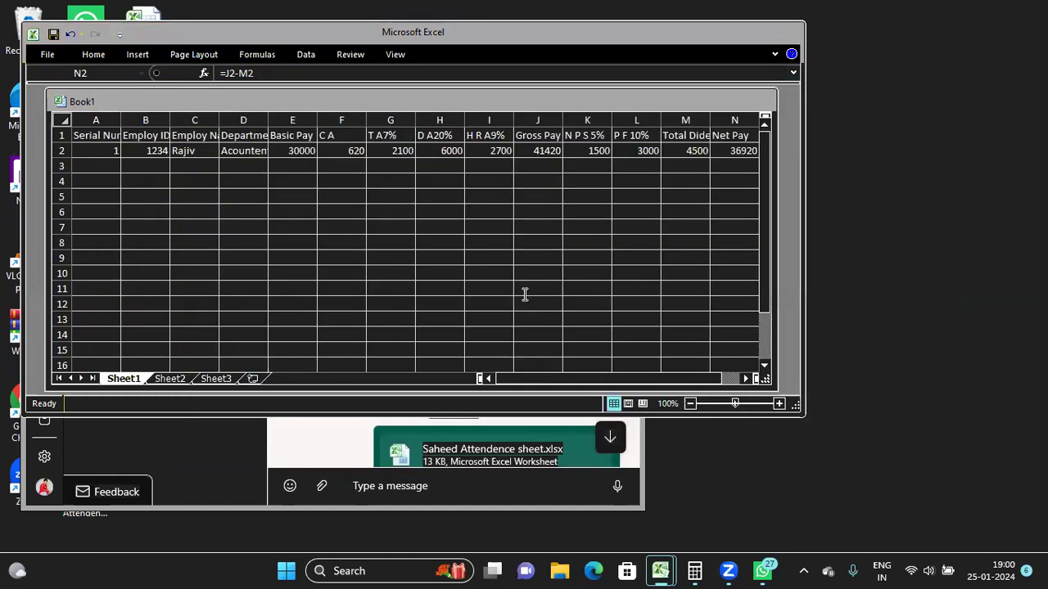